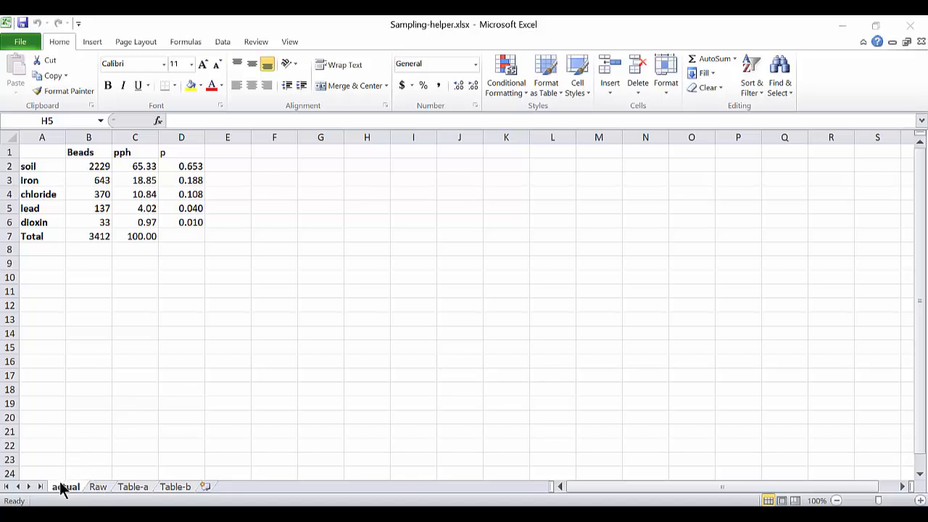
# Look through the Raw, Table-a and Table-b sheets, then return to the actual sheet.
pyautogui.click(98, 491)
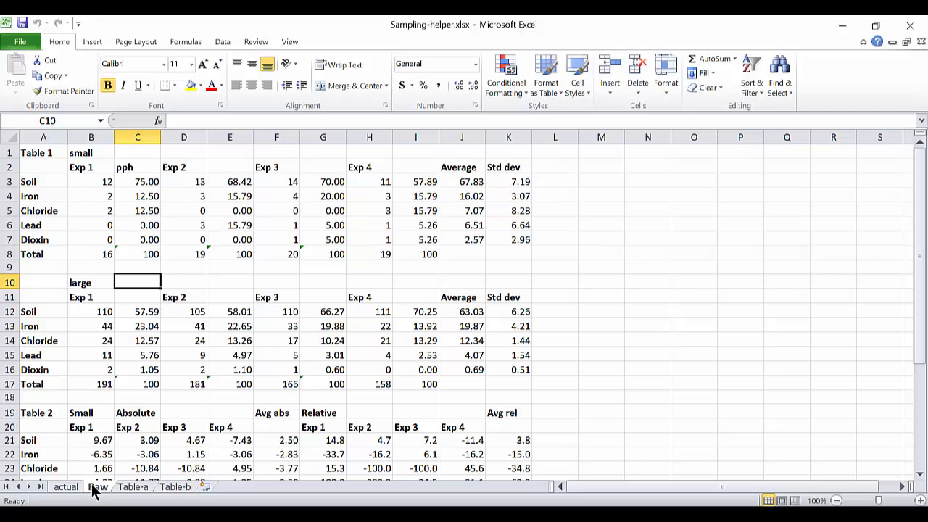
pyautogui.click(131, 491)
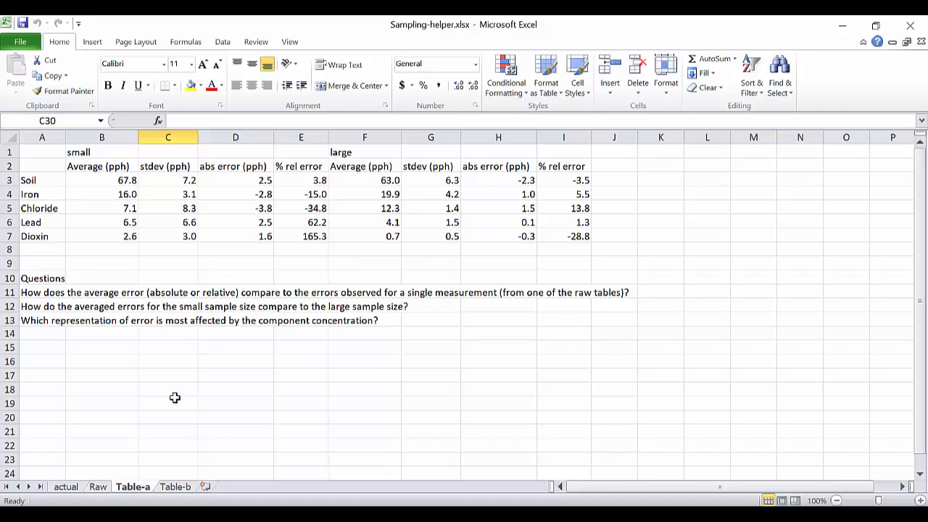
pyautogui.click(177, 489)
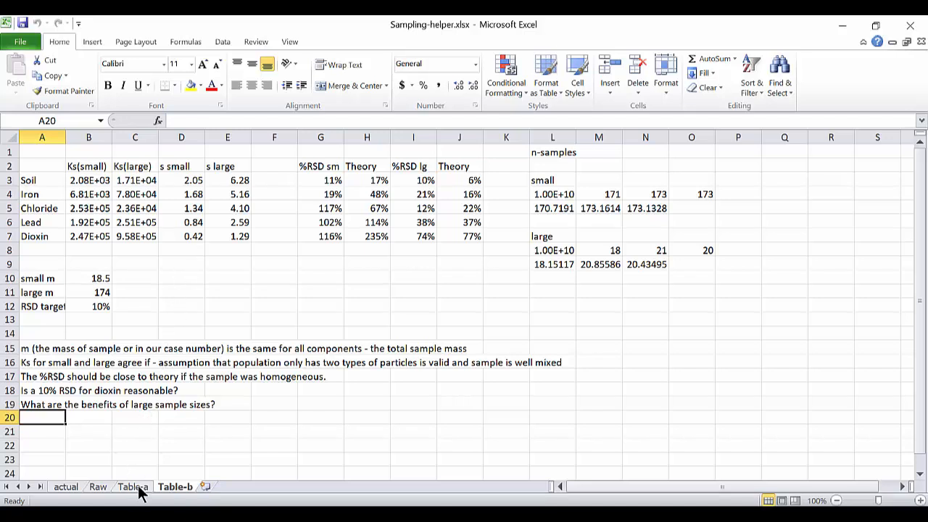
pyautogui.click(65, 487)
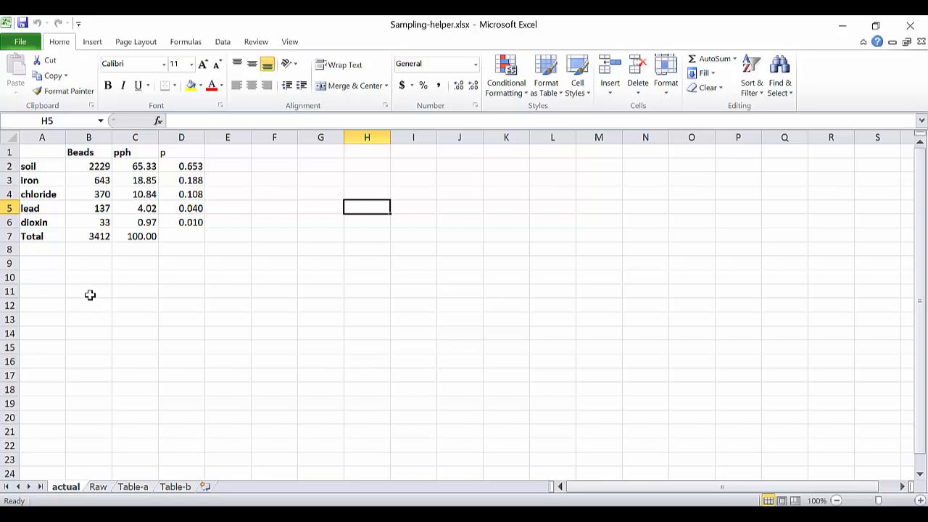
# Examine the soil pph formula in C2 and the bead total formula in B7 that it refers to.
pyautogui.click(126, 166)
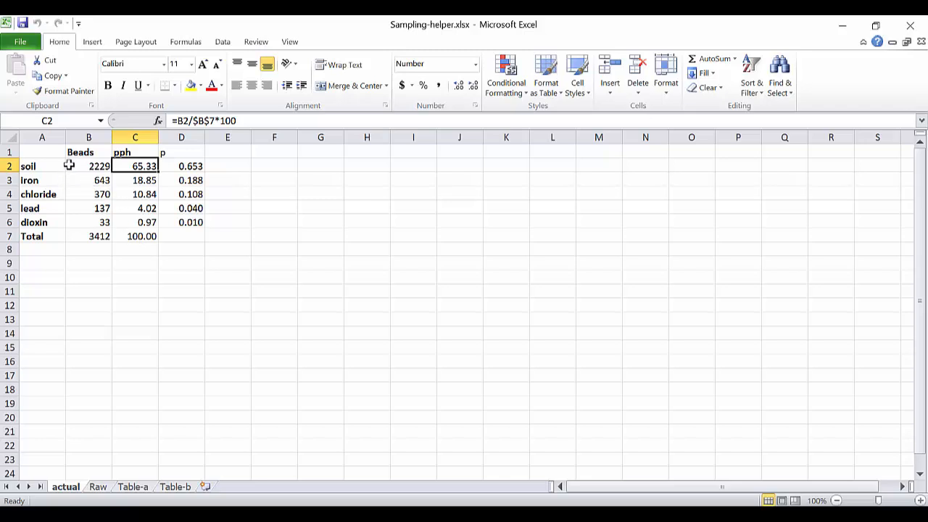
pyautogui.click(85, 238)
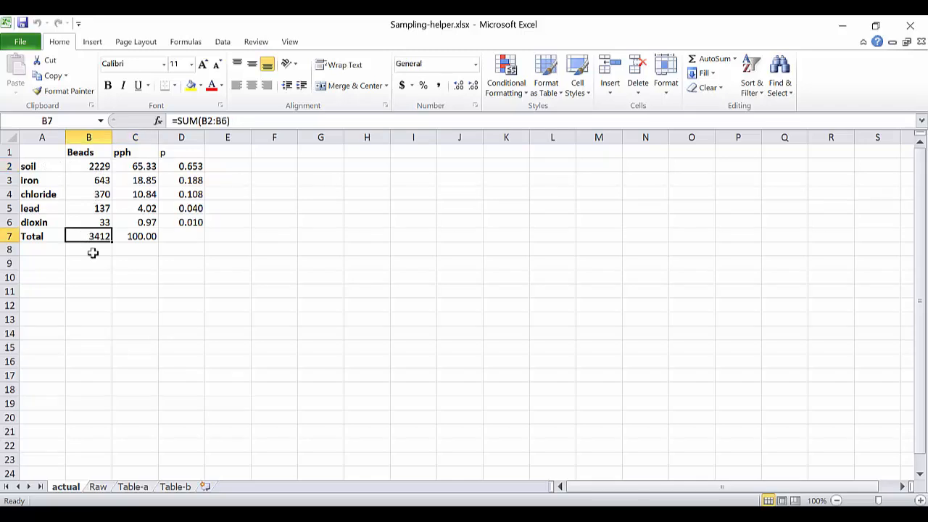
pyautogui.click(128, 166)
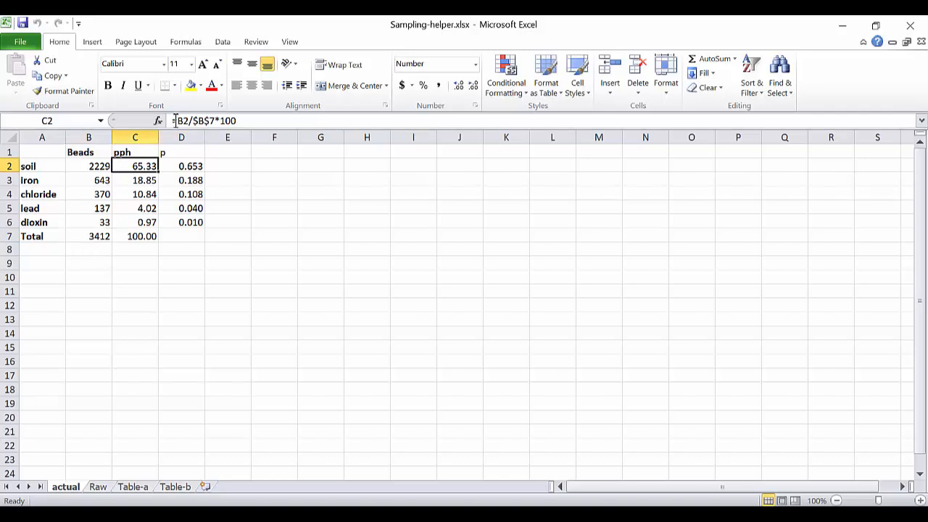
pyautogui.click(247, 121)
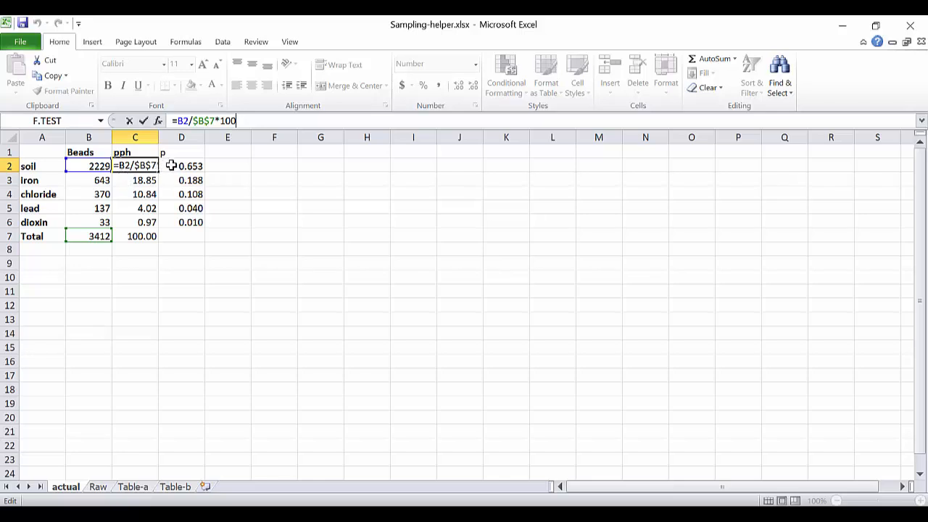
# Examine the cell references in the soil p formula in D2.
pyautogui.click(177, 166)
pyautogui.click(219, 121)
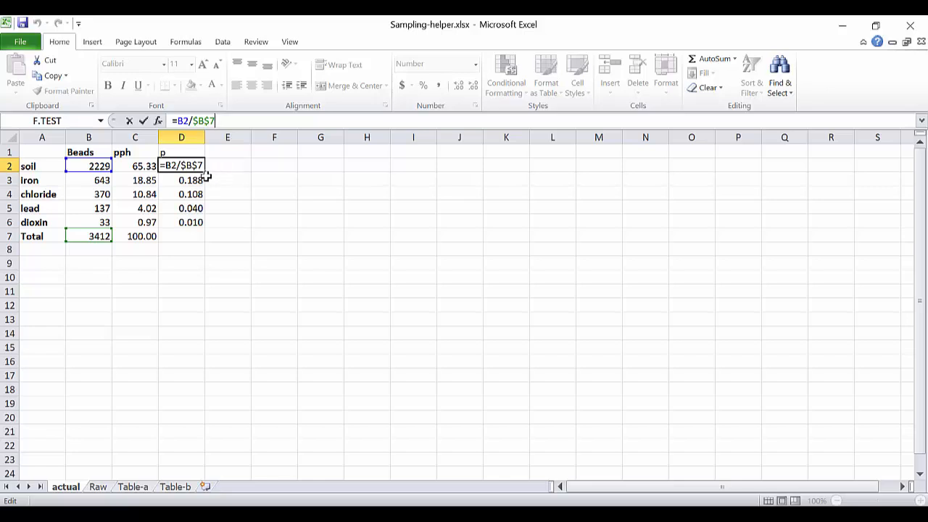
pyautogui.hotkey('ctrl', 'Return')
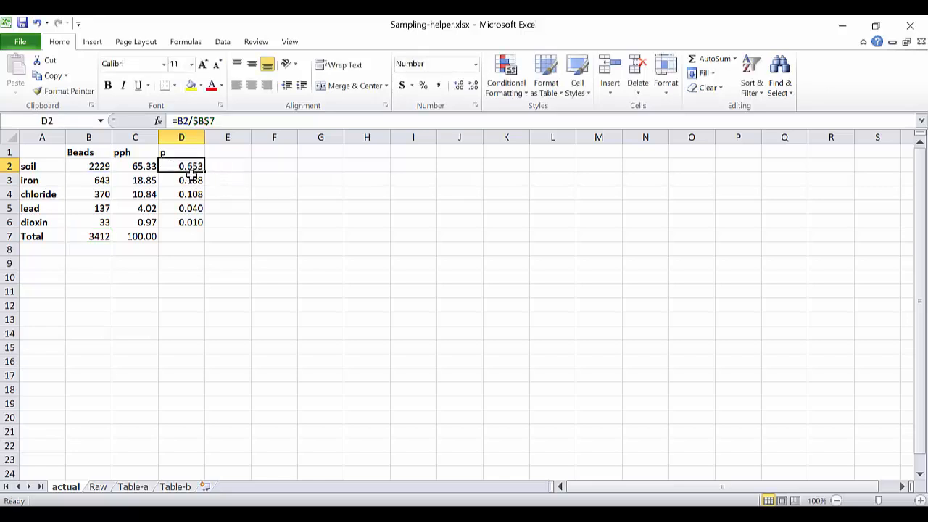
# Clear the p formulas for iron, chloride, lead and dioxin in D3:D6.
pyautogui.moveTo(188, 165); pyautogui.dragTo(195, 220)
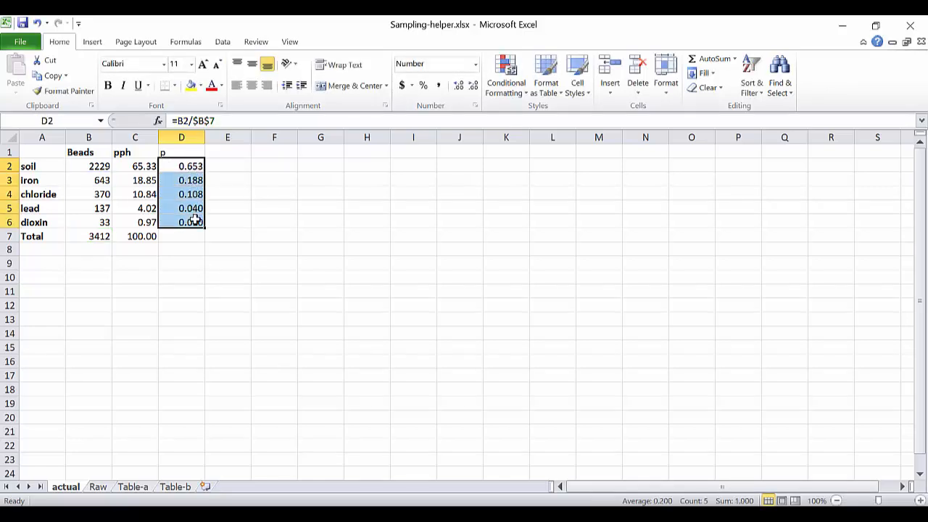
pyautogui.click(219, 207)
pyautogui.moveTo(189, 176); pyautogui.dragTo(191, 224)
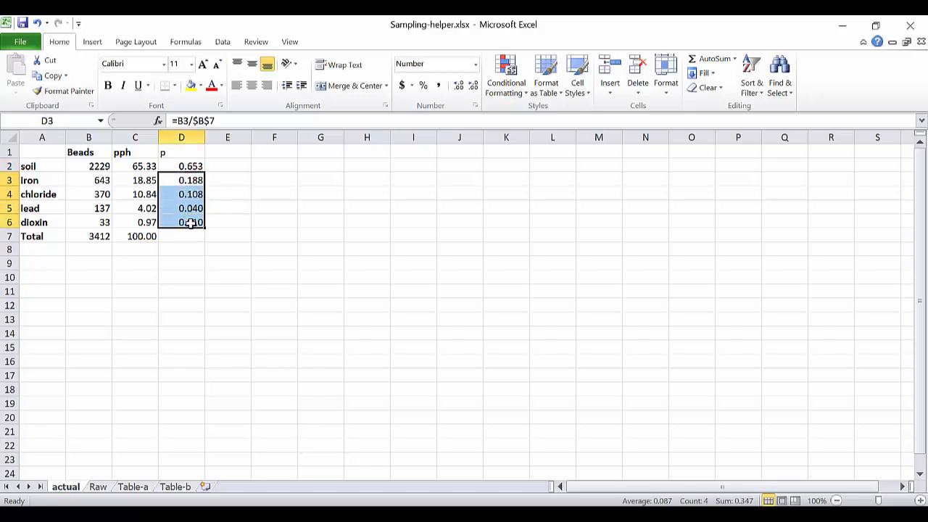
pyautogui.press('Delete')
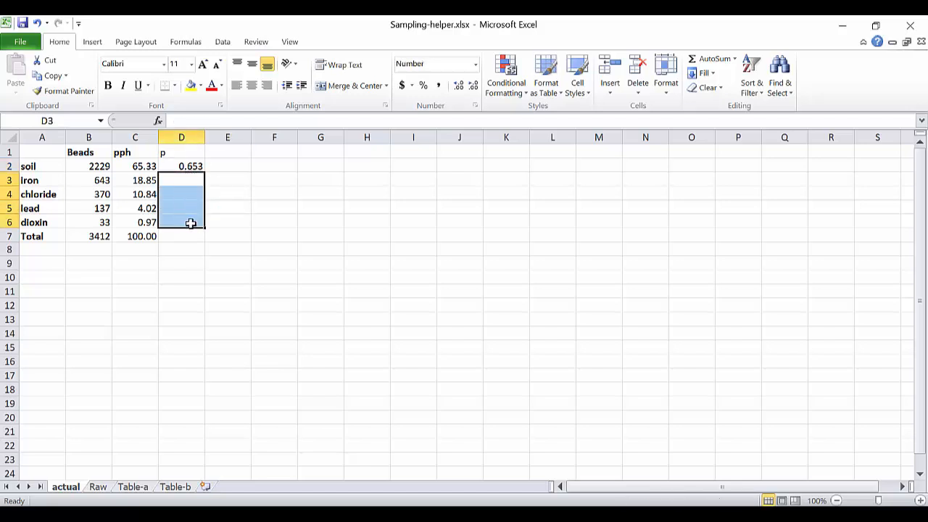
pyautogui.click(189, 166)
pyautogui.click(203, 120)
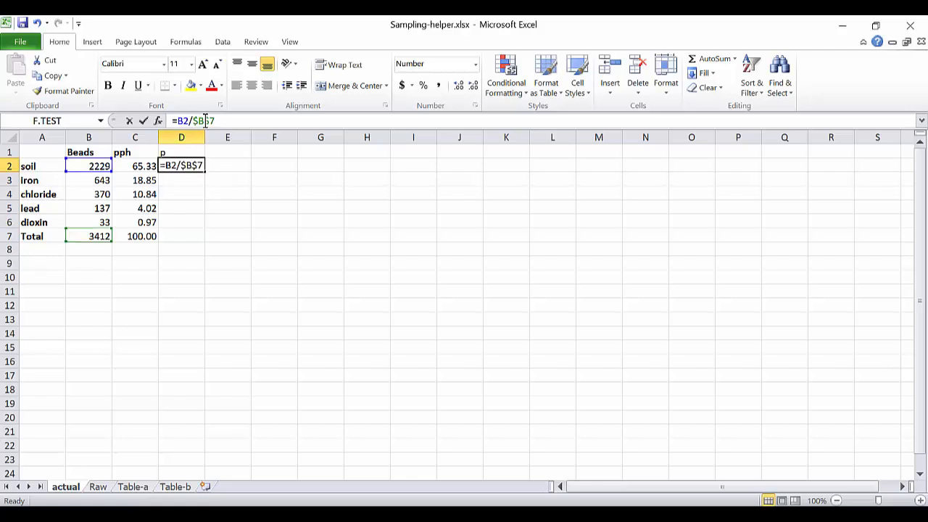
pyautogui.press('F4')
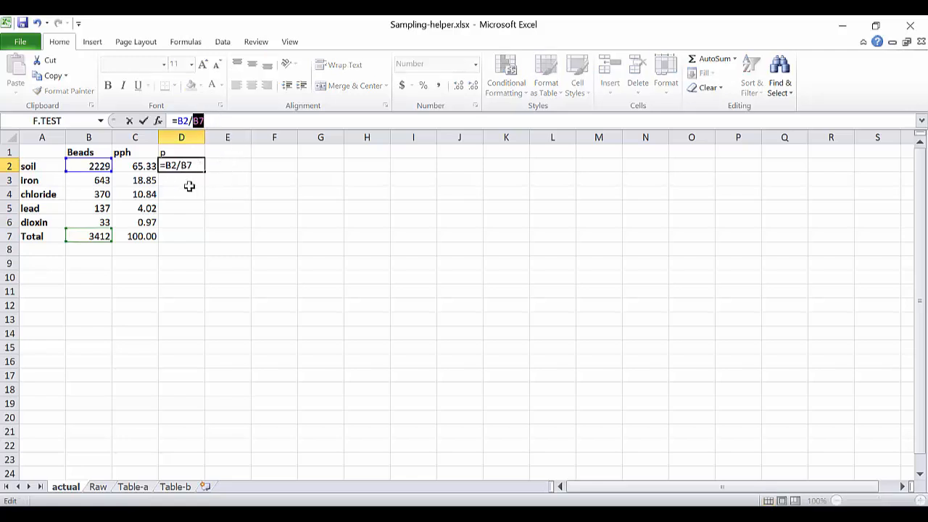
pyautogui.click(189, 190)
pyautogui.press('Escape')
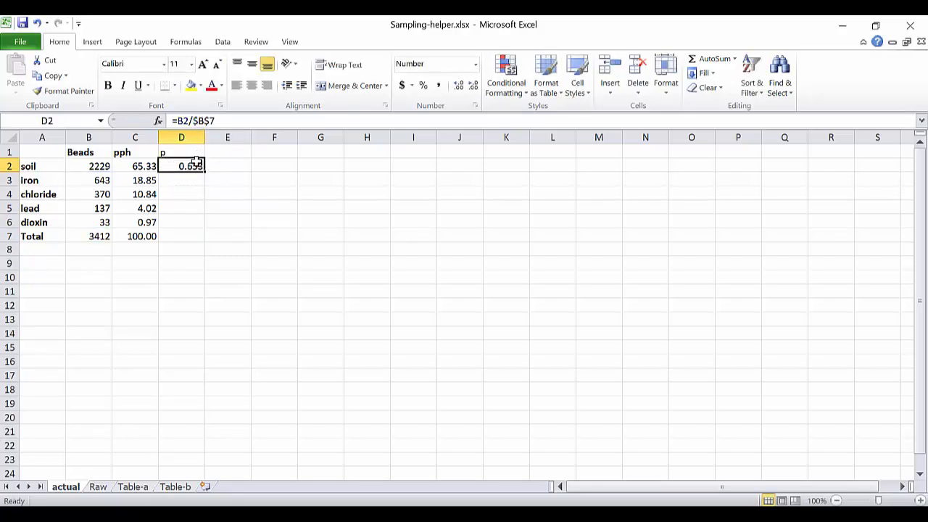
# Make the total reference in the soil p formula fully relative, so that D2 contains =B2/B7.
pyautogui.click(208, 120)
pyautogui.press('F4')
pyautogui.press('F4')
pyautogui.press('F4')
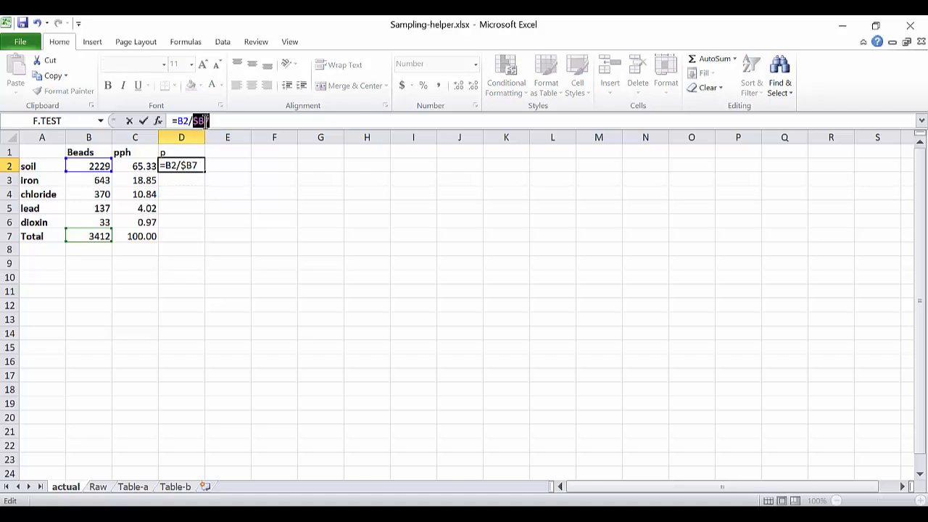
pyautogui.press('Return')
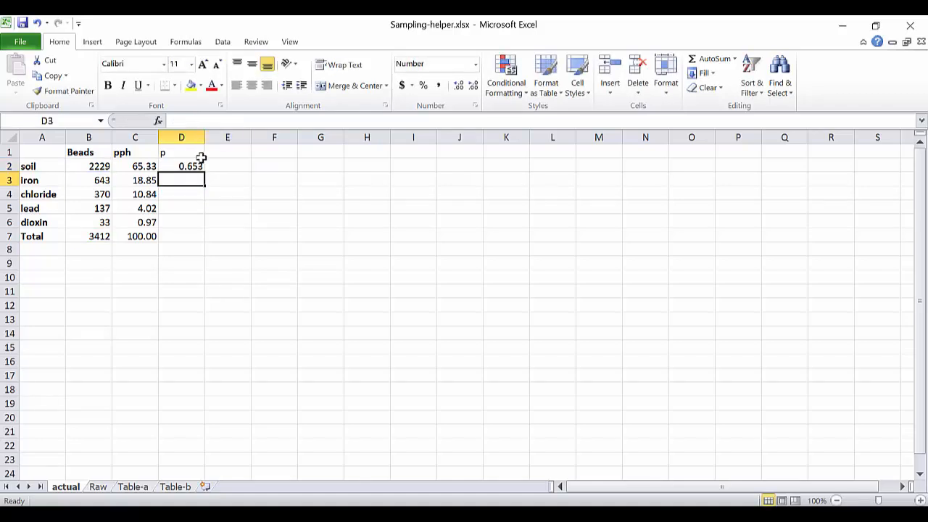
# Fill the relative formula from D2 down to D6 and examine the references it produces in D3 and D4.
pyautogui.click(196, 166)
pyautogui.moveTo(206, 172); pyautogui.dragTo(201, 229)
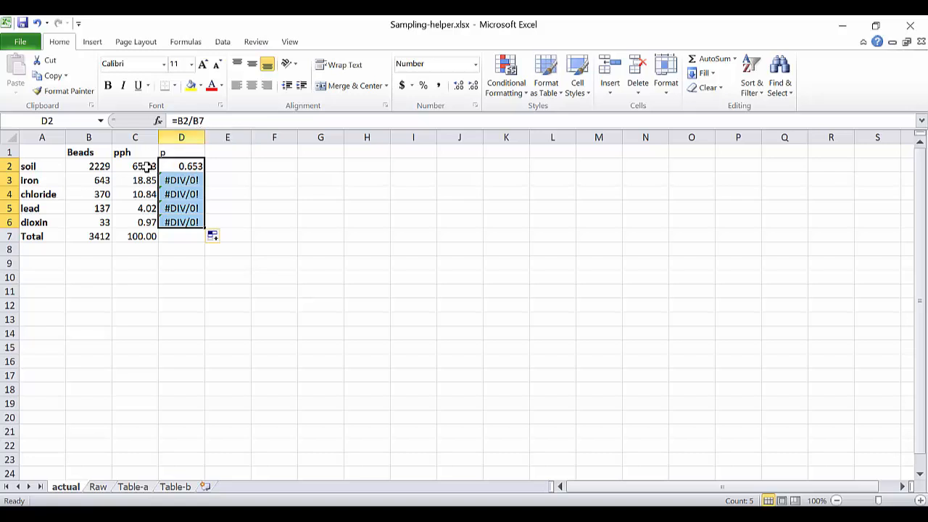
pyautogui.click(178, 177)
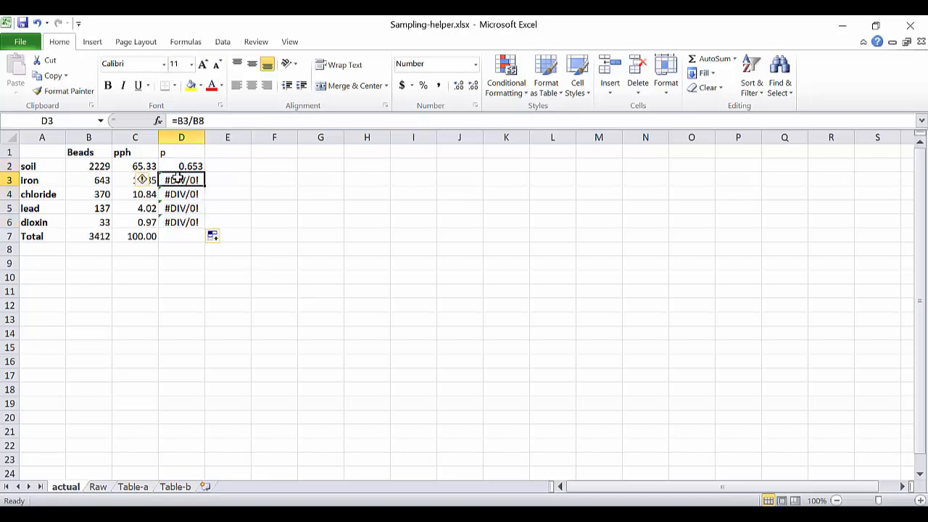
pyautogui.click(226, 121)
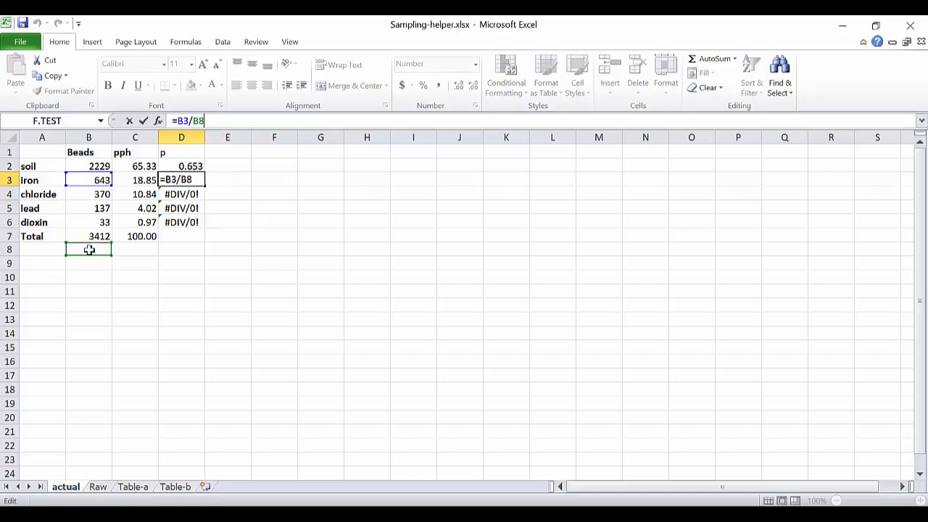
pyautogui.click(216, 121)
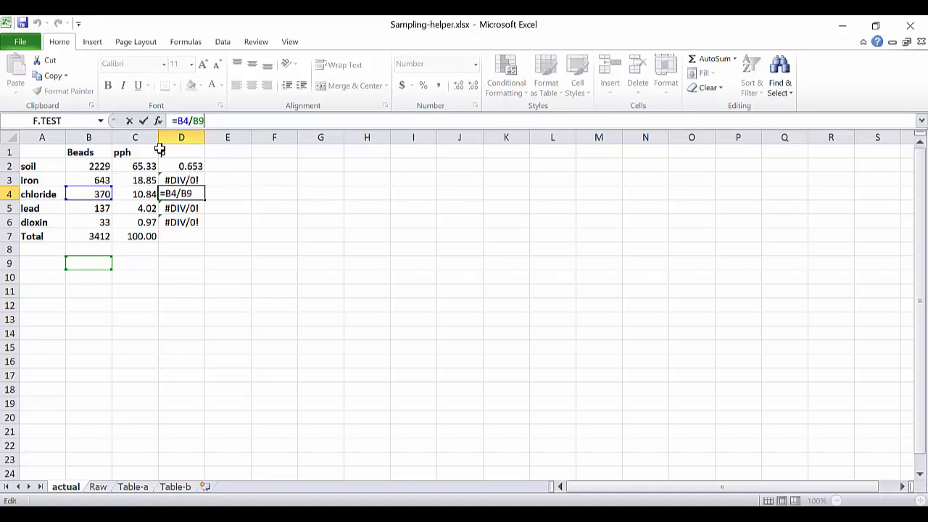
# Make the total reference in D2 absolute as =B2/$B$7 and fill the formula down through D6.
pyautogui.click(205, 162)
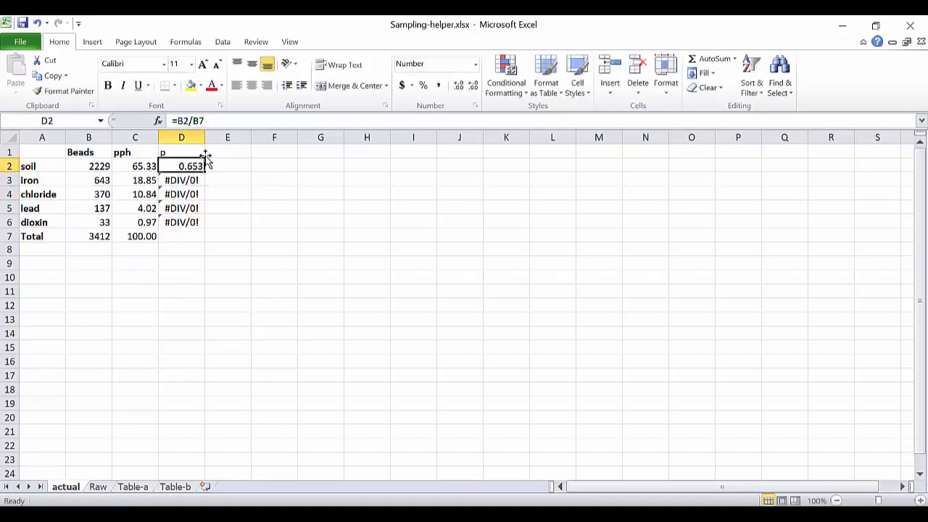
pyautogui.click(203, 121)
pyautogui.press('F4')
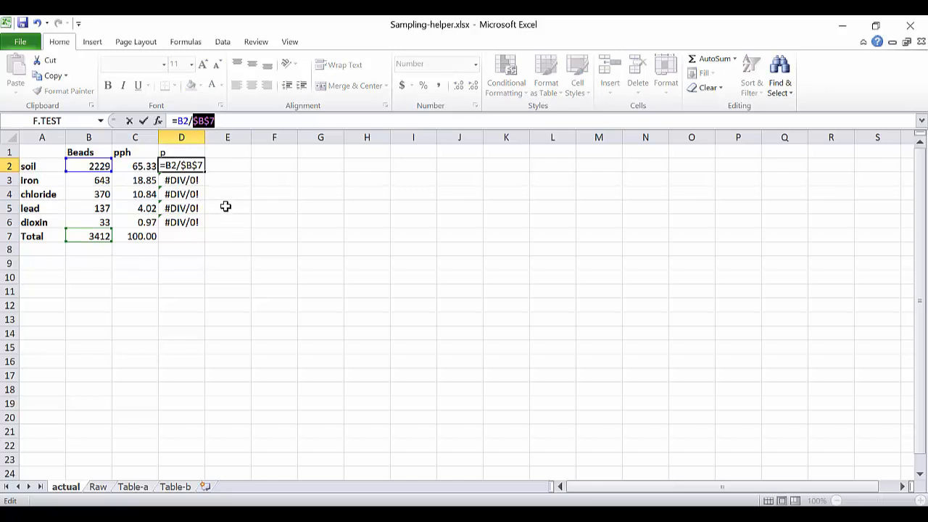
pyautogui.press('Return')
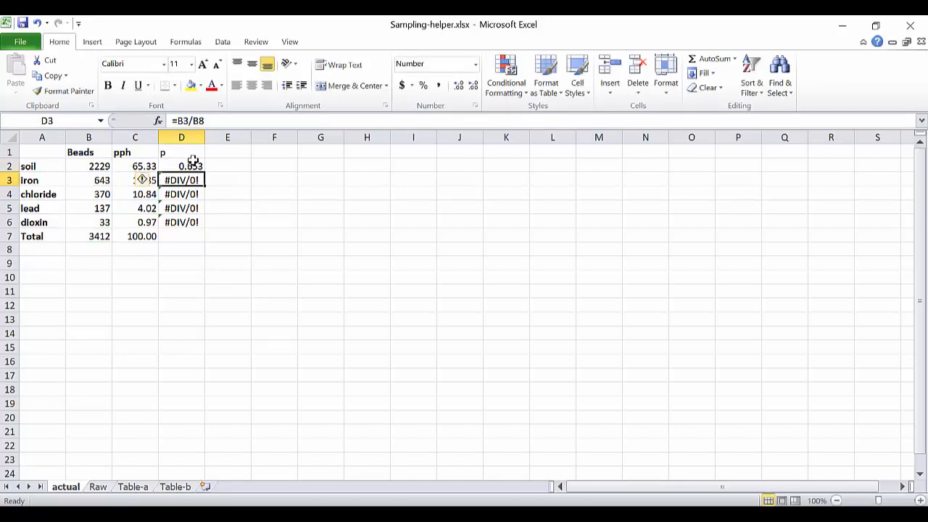
pyautogui.click(191, 166)
pyautogui.doubleClick(205, 173)
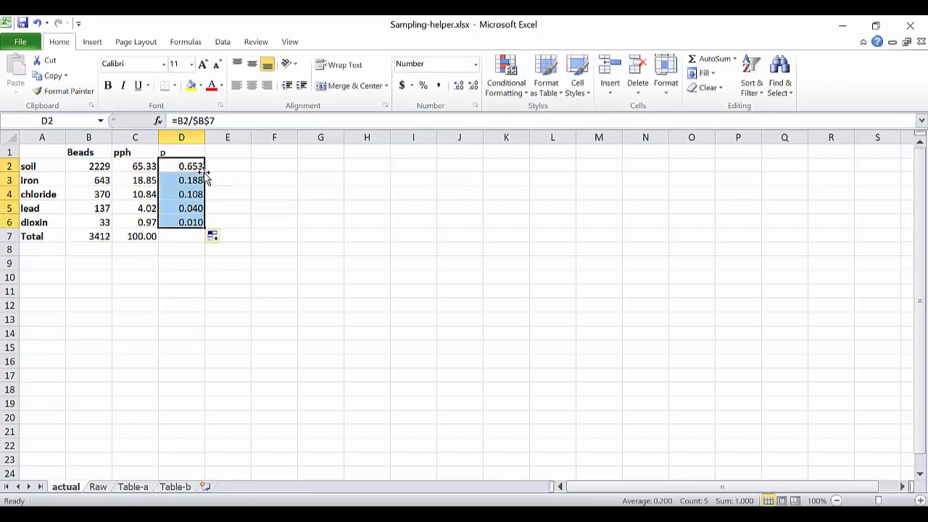
# Examine the references in the filled p formulas from D3 to D6.
pyautogui.click(192, 181)
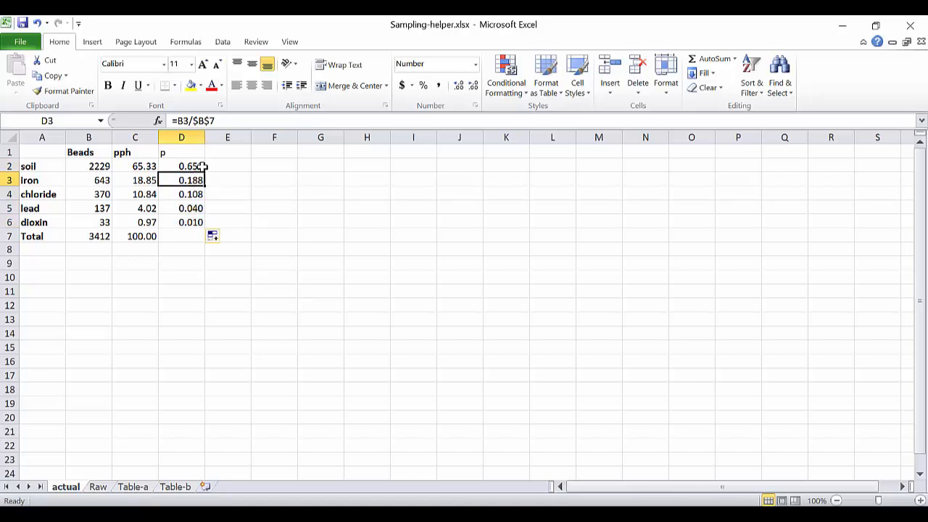
pyautogui.click(191, 194)
pyautogui.click(228, 120)
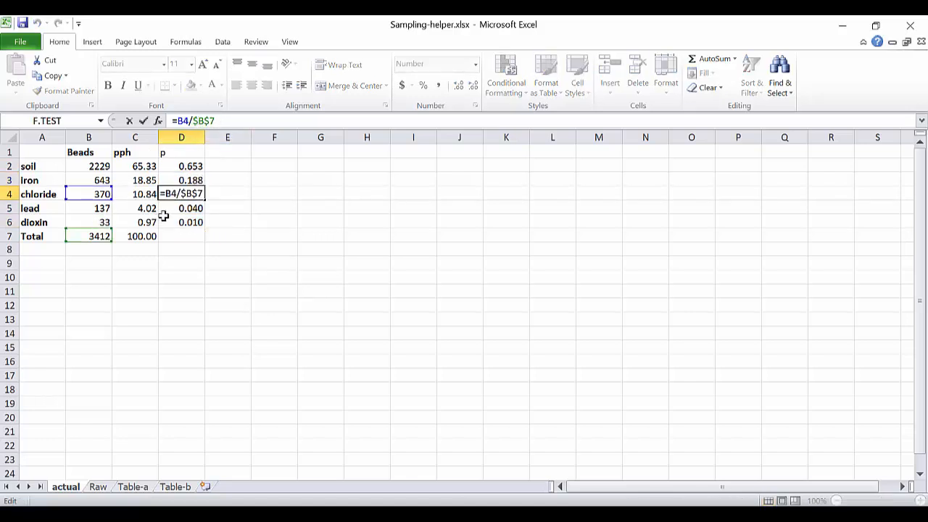
pyautogui.click(187, 210)
pyautogui.click(185, 222)
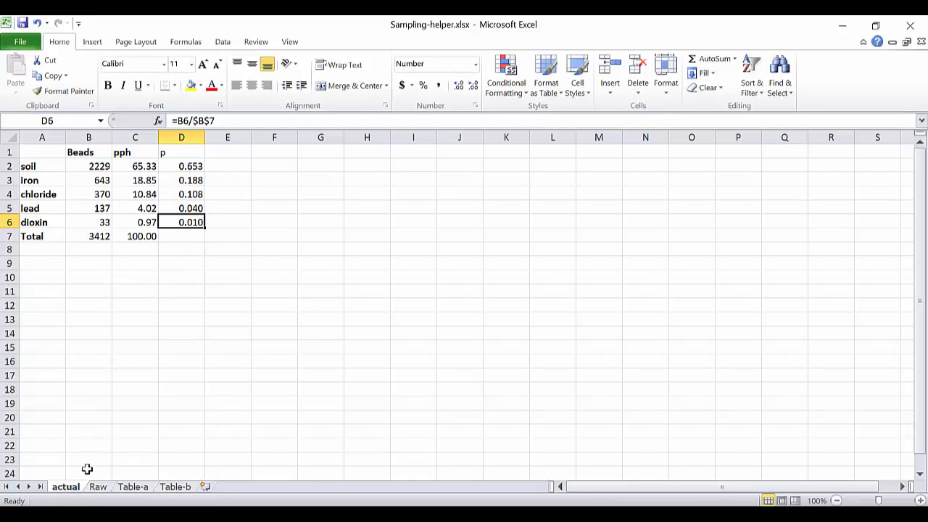
# Open the Raw sheet and highlight the small-sample table A1:K8 and the large-sample table from A10 to K17.
pyautogui.click(98, 488)
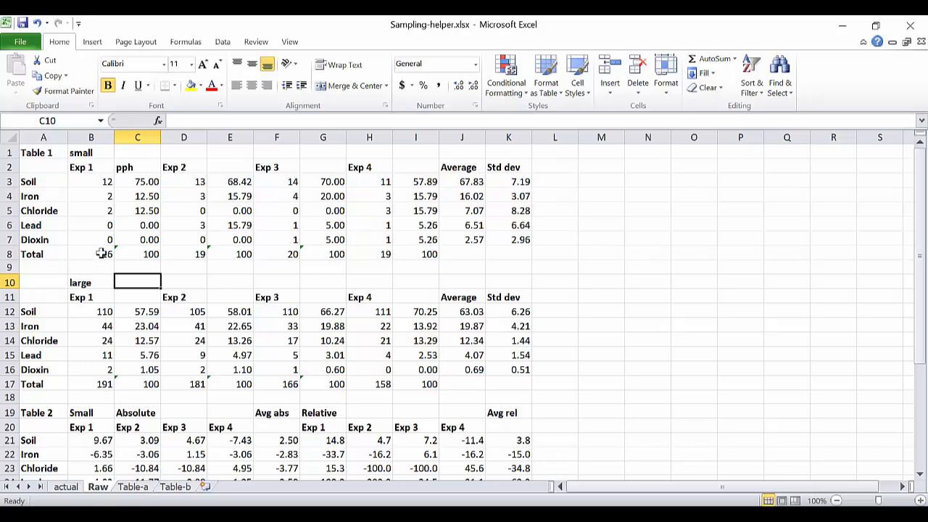
pyautogui.moveTo(40, 153); pyautogui.dragTo(514, 259)
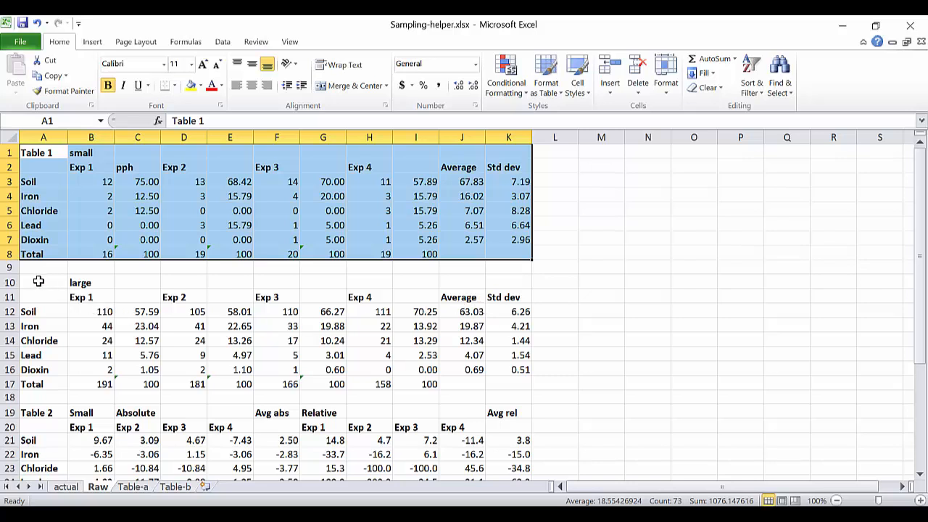
pyautogui.moveTo(36, 283); pyautogui.dragTo(520, 388)
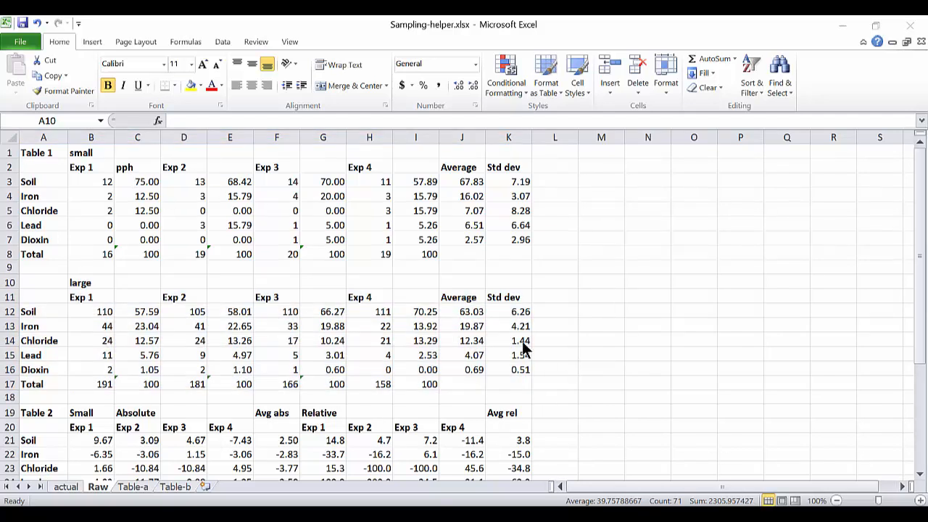
# Highlight the small-sample bead counts of Exp 1 through Exp 4 in turn, rows 3 to 7.
pyautogui.moveTo(98, 182); pyautogui.dragTo(100, 241)
pyautogui.moveTo(188, 182); pyautogui.dragTo(198, 237)
pyautogui.moveTo(284, 182); pyautogui.dragTo(285, 240)
pyautogui.moveTo(371, 187); pyautogui.dragTo(364, 242)
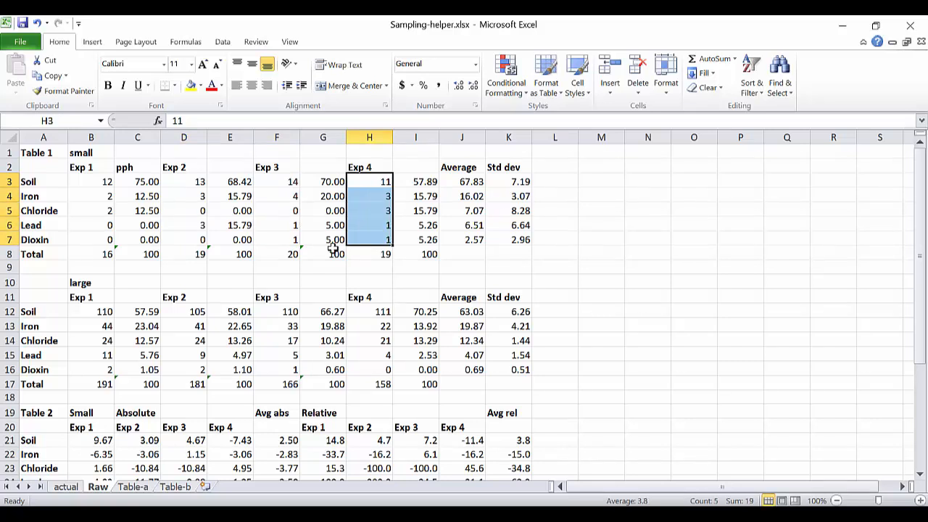
# Examine the small-sample pph formula in C3 and the Soil average formula in J3 with their cell references.
pyautogui.moveTo(145, 180); pyautogui.dragTo(136, 240)
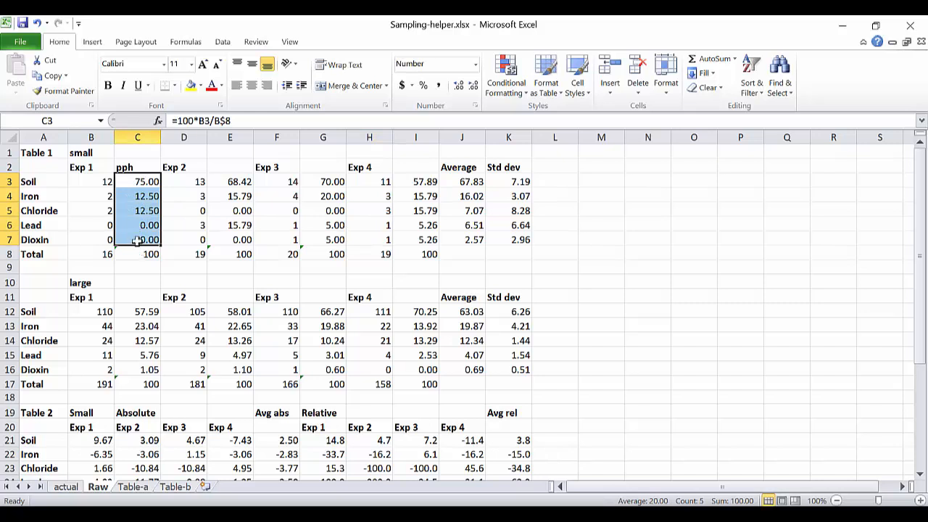
pyautogui.click(236, 121)
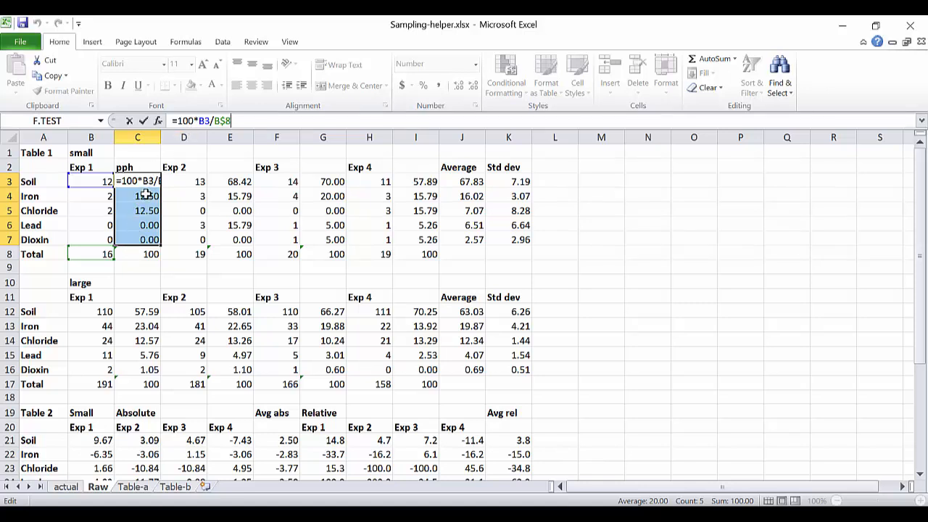
pyautogui.hotkey('ctrl', 'Return')
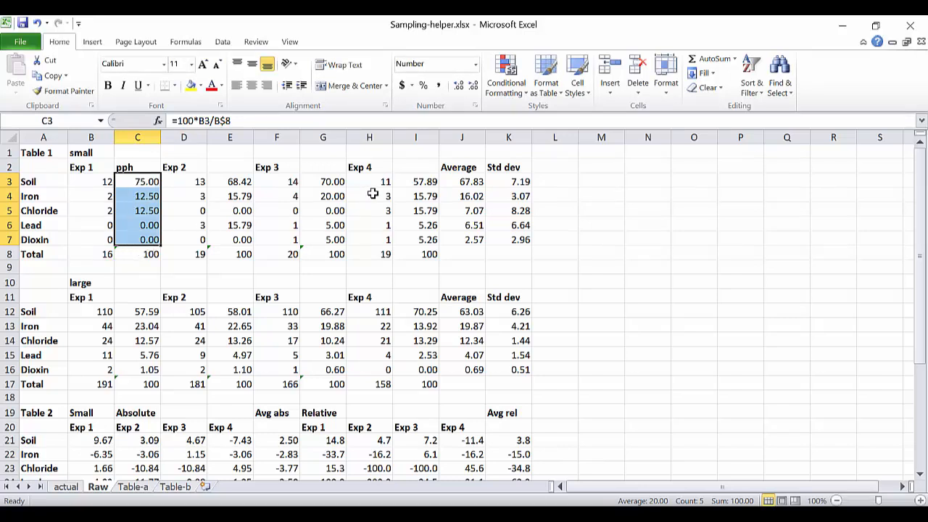
pyautogui.click(452, 182)
pyautogui.click(314, 121)
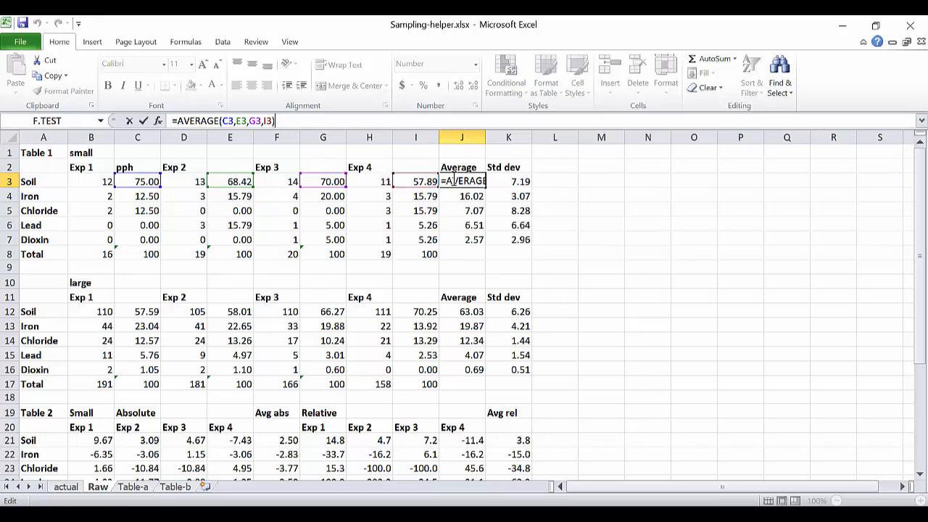
pyautogui.hotkey('ctrl', 'Return')
# Try removing the .S suffix from the Soil standard deviation formula in K3.
pyautogui.click(519, 182)
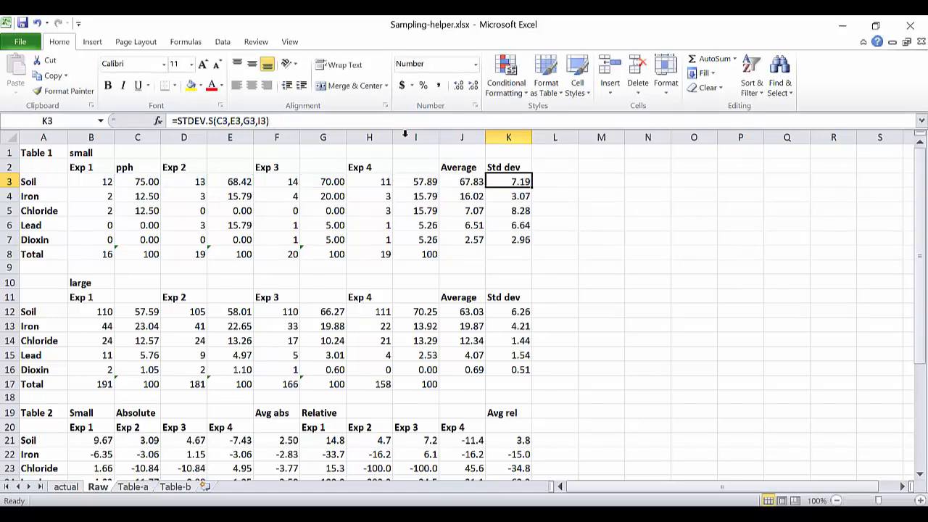
pyautogui.click(339, 119)
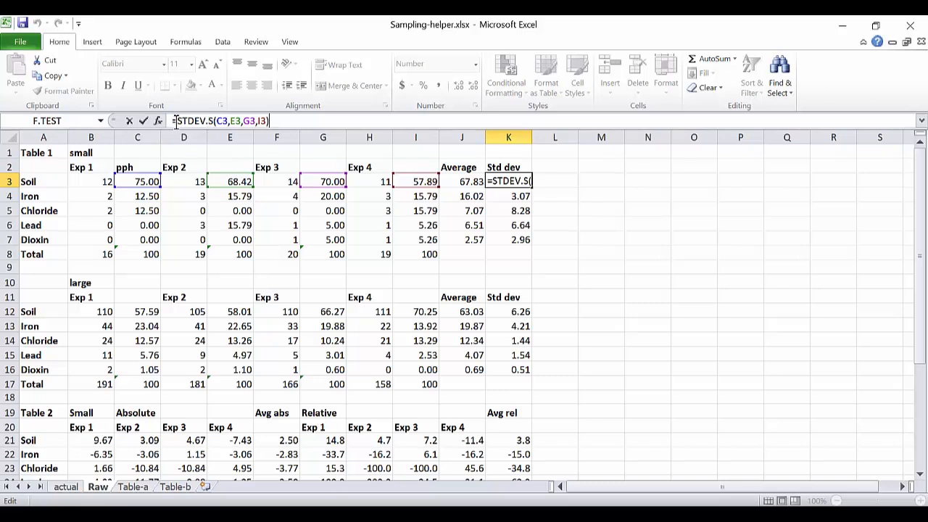
pyautogui.click(208, 121)
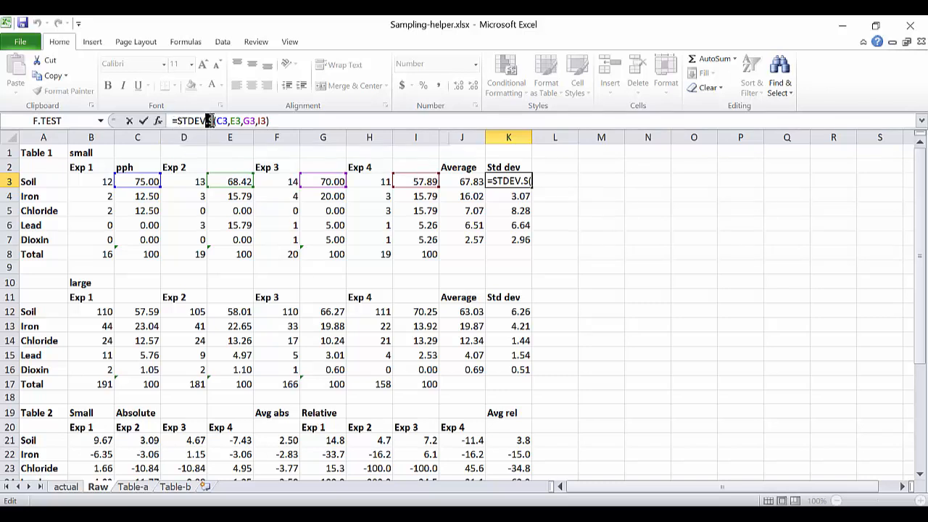
pyautogui.press('Delete')
pyautogui.press('Delete')
pyautogui.press('Return')
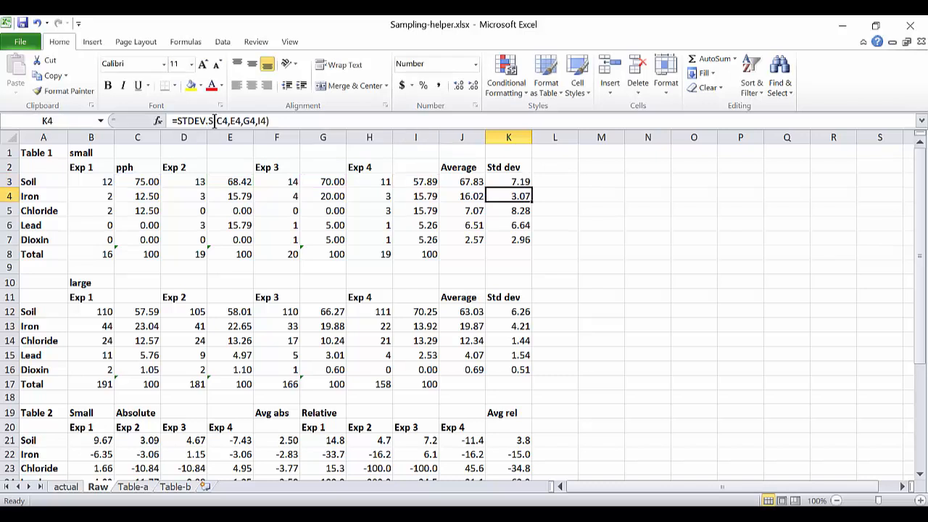
pyautogui.click(508, 179)
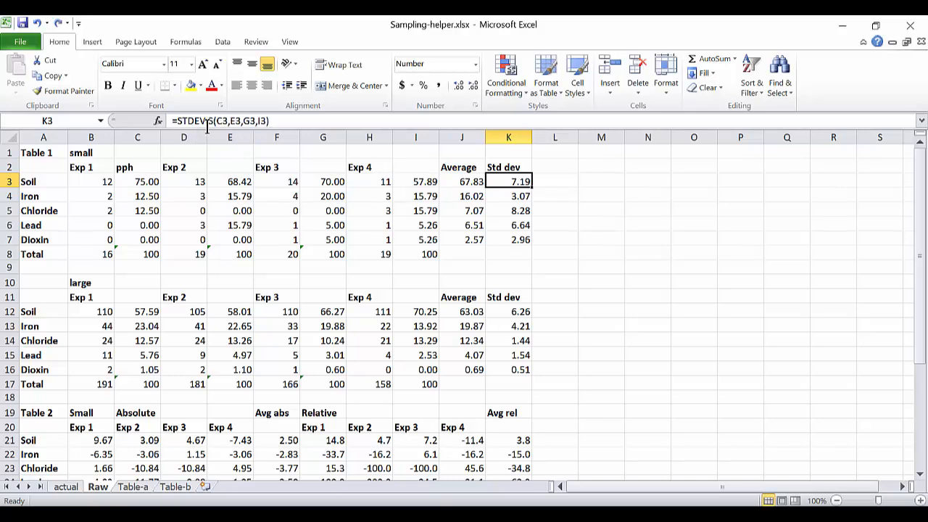
pyautogui.press('Down')
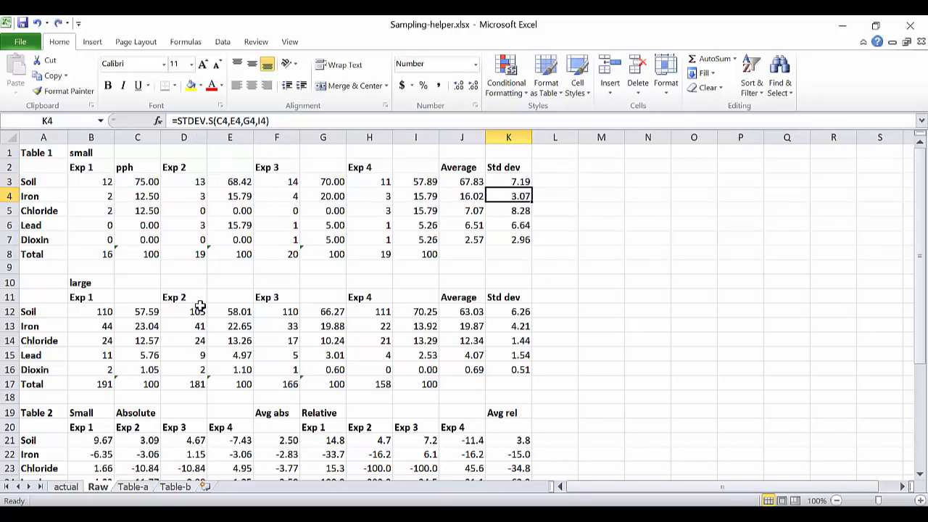
# Highlight the two Table 2 blocks, first A19:K25 and then the one from A28 to K35.
pyautogui.scroll(-1, 199, 308)
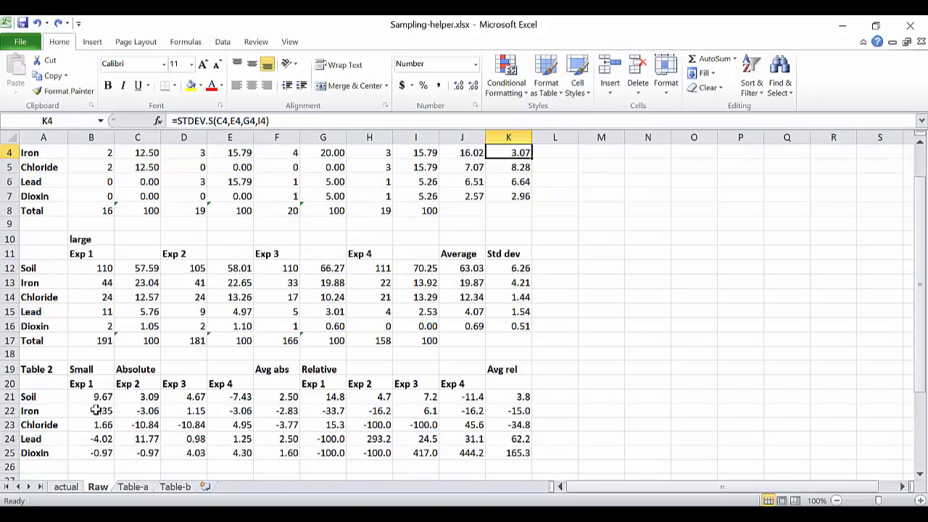
pyautogui.scroll(-3, 94, 385)
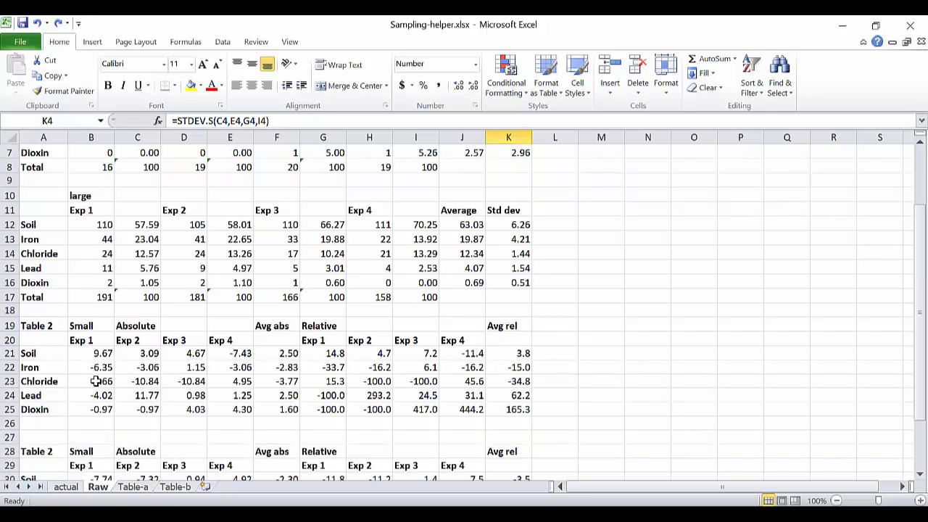
pyautogui.scroll(-1, 95, 380)
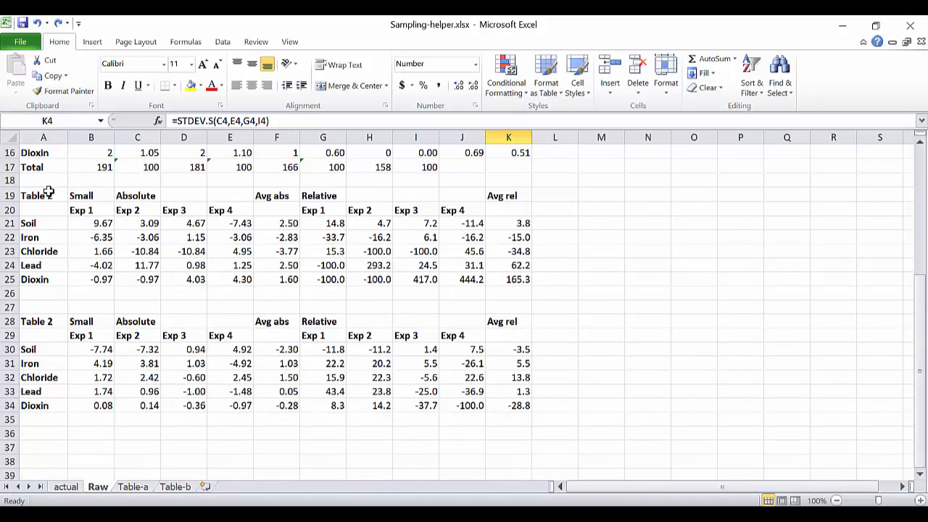
pyautogui.moveTo(46, 191); pyautogui.dragTo(528, 284)
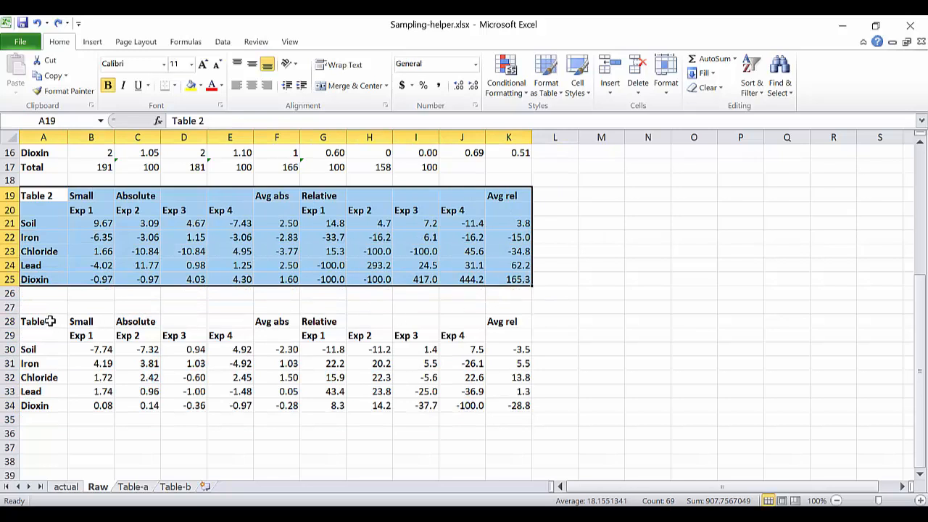
pyautogui.moveTo(50, 321); pyautogui.dragTo(504, 414)
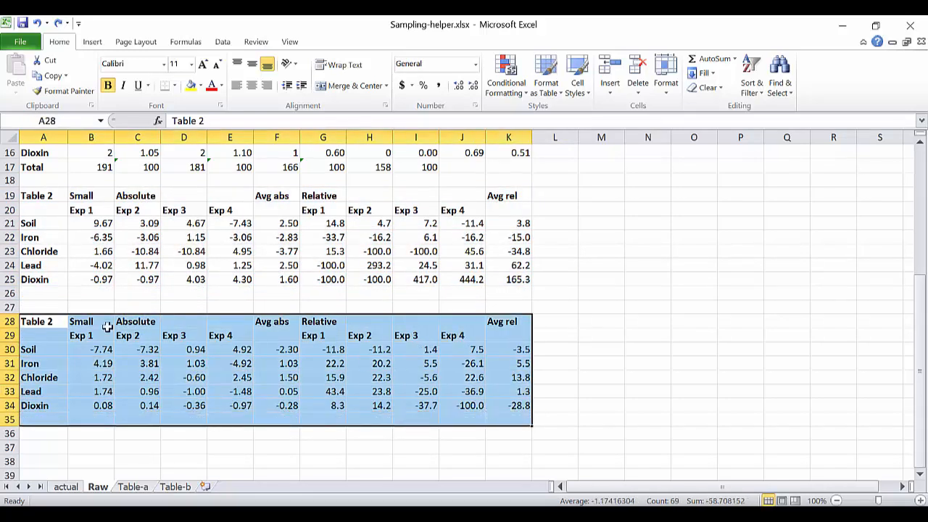
# Relabel the second Table 2 block in B28 as "large".
pyautogui.click(84, 321)
pyautogui.write('large')
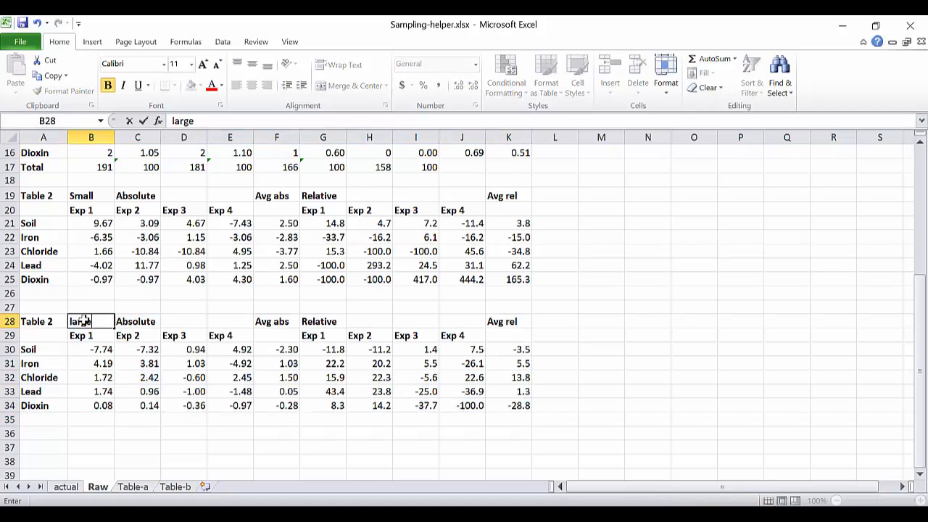
pyautogui.press('Return')
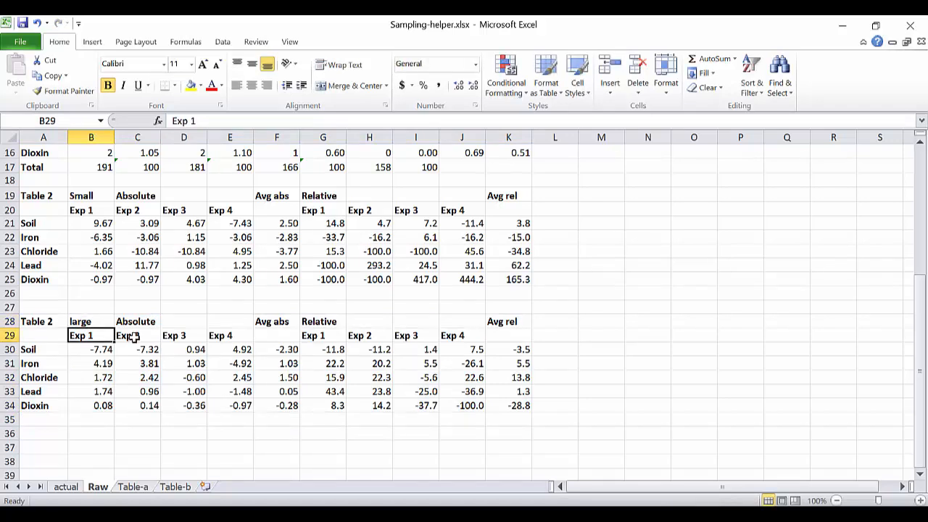
# Examine the Exp 1 Soil absolute error formula in B21, highlighting its reference to the actual sheet.
pyautogui.scroll(3, 158, 309)
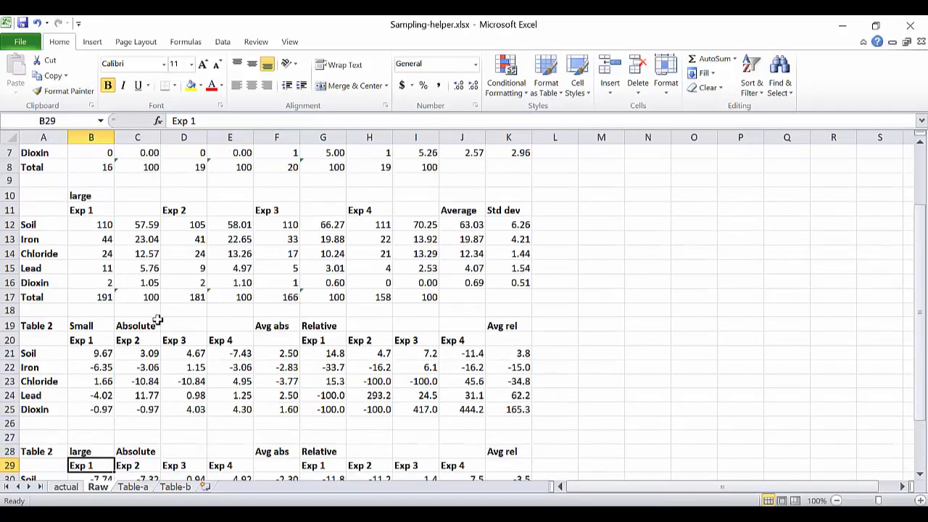
pyautogui.scroll(1, 156, 317)
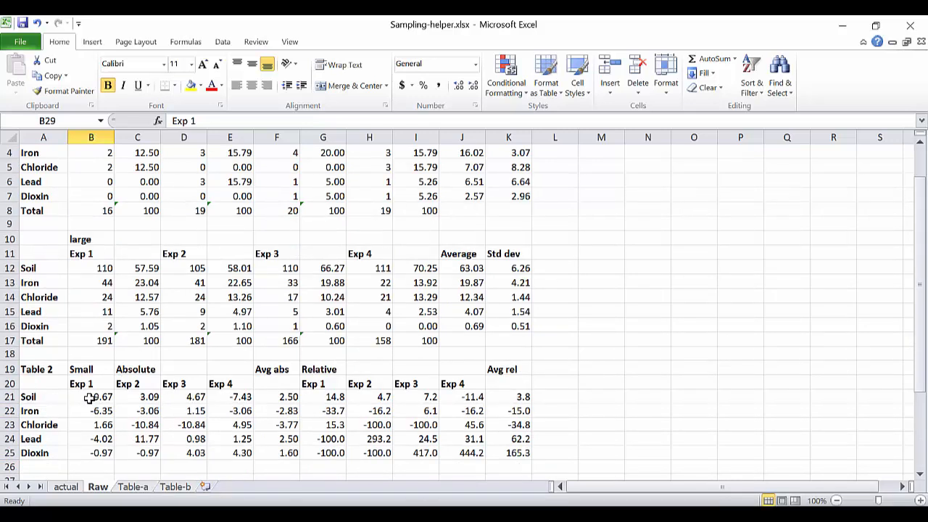
pyautogui.click(89, 397)
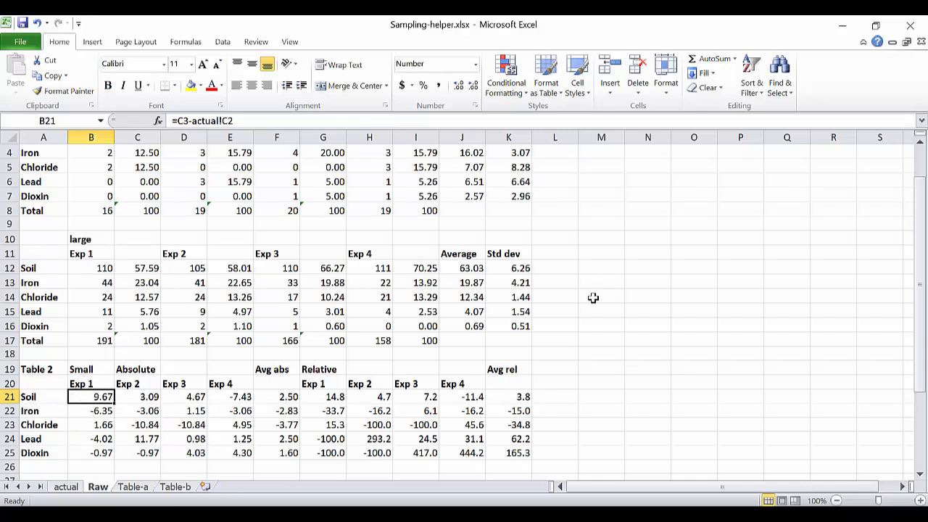
pyautogui.moveTo(924, 310); pyautogui.dragTo(920, 286)
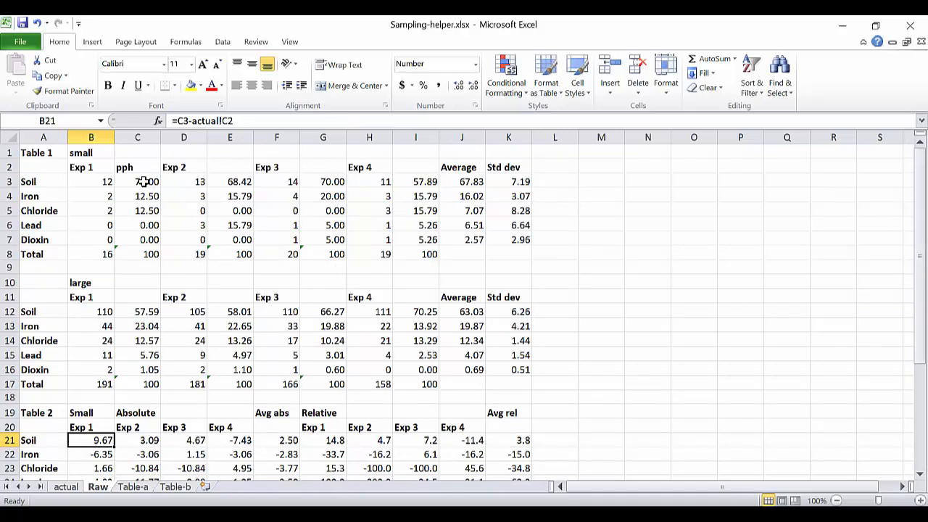
pyautogui.click(189, 120)
pyautogui.moveTo(189, 120); pyautogui.dragTo(238, 121)
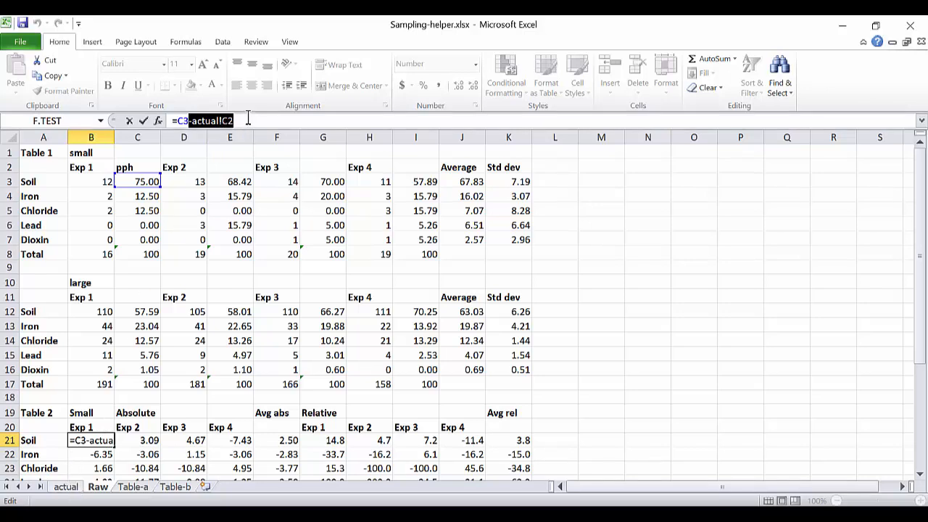
# Rebuild the B21 formula by picking cells across the two sheets, as =Raw!C3-actual!C2.
pyautogui.moveTo(248, 120); pyautogui.dragTo(165, 119)
pyautogui.write('=')
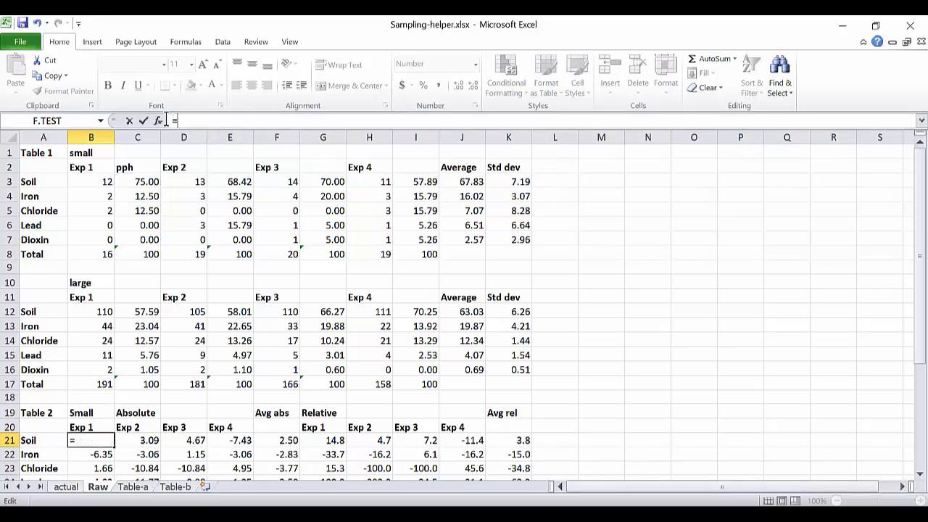
pyautogui.click(136, 181)
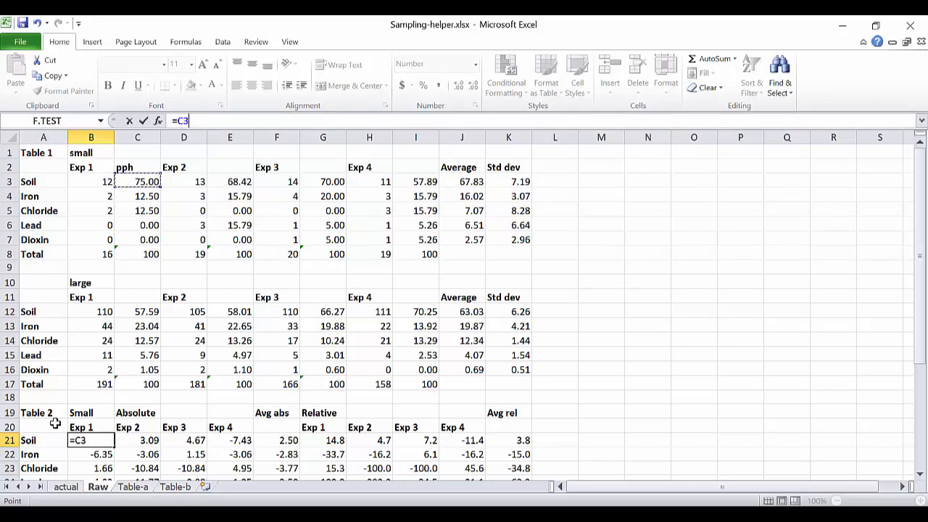
pyautogui.click(65, 487)
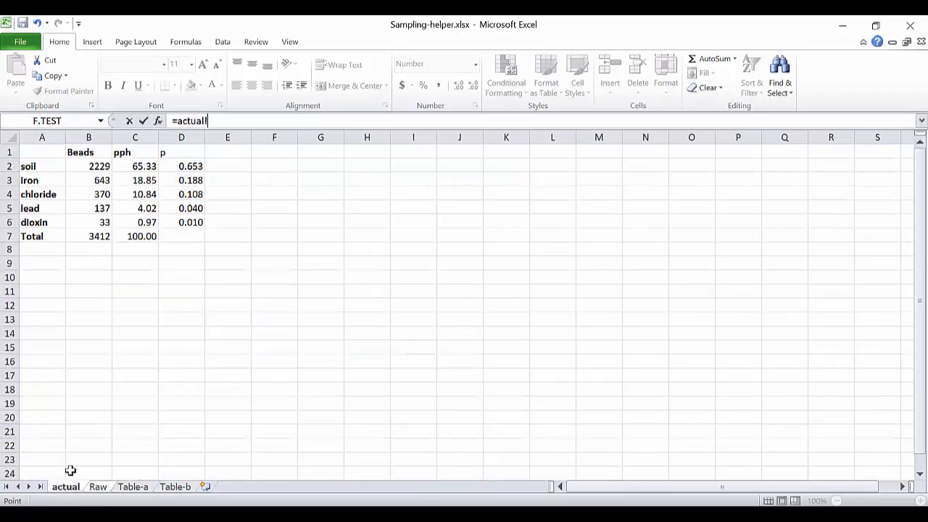
pyautogui.click(133, 168)
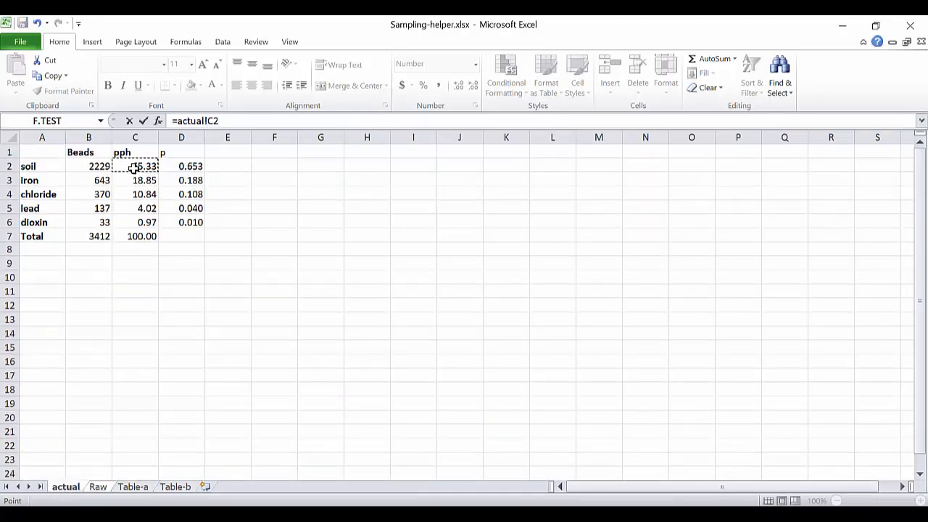
pyautogui.click(102, 488)
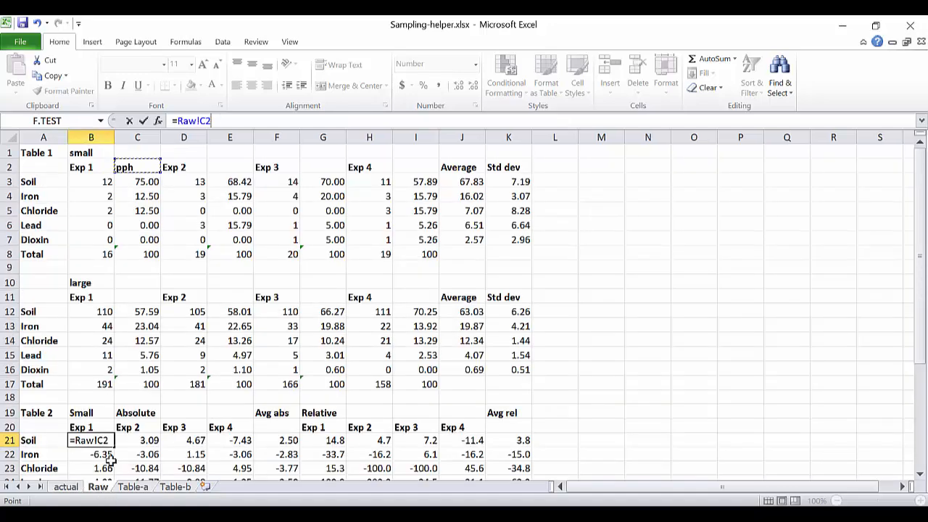
pyautogui.click(138, 182)
pyautogui.write('-')
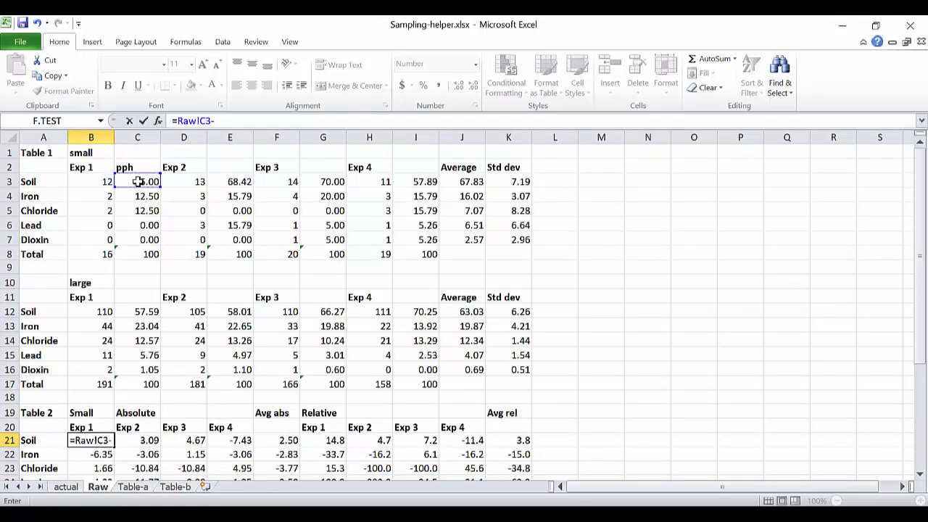
pyautogui.click(67, 488)
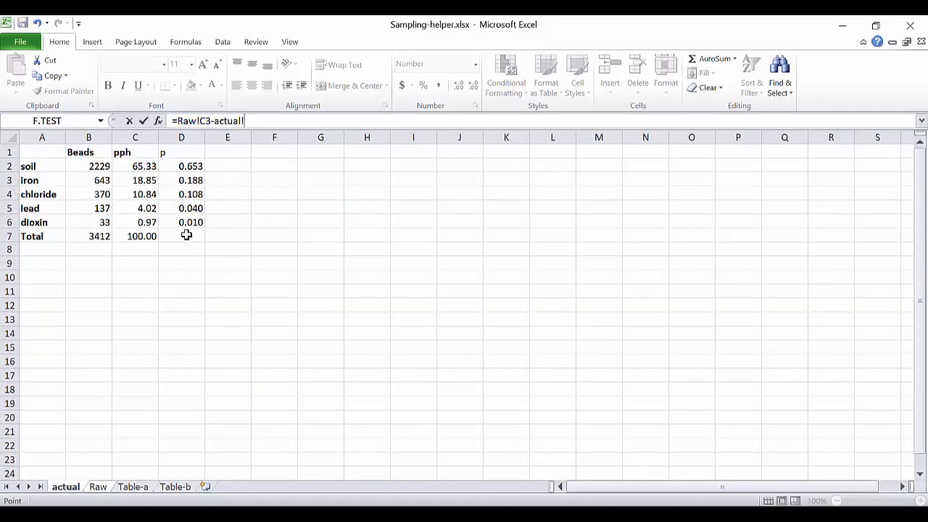
pyautogui.click(145, 166)
pyautogui.press('Return')
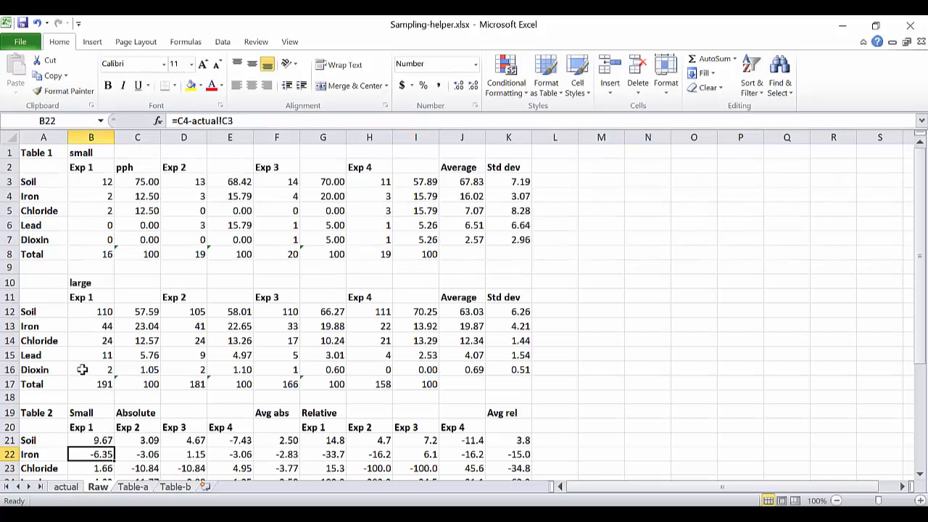
# Remove the redundant Raw! sheet prefix from B21 so the formula reads =C3-actual!C2.
pyautogui.click(86, 440)
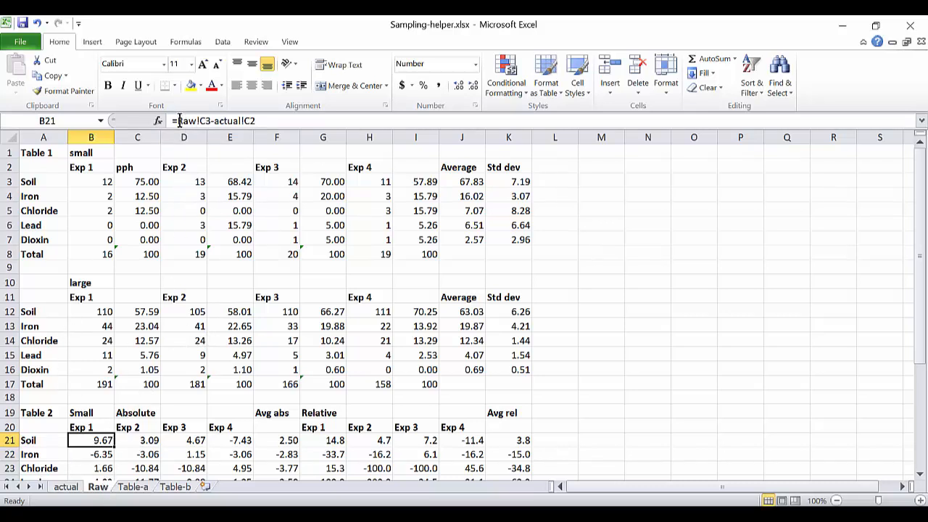
pyautogui.moveTo(178, 121); pyautogui.dragTo(199, 125)
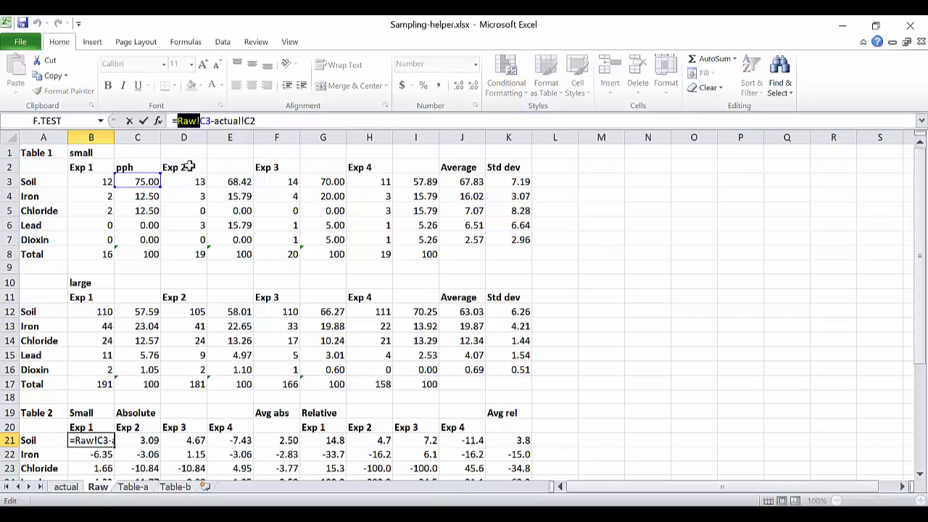
pyautogui.press('BackSpace')
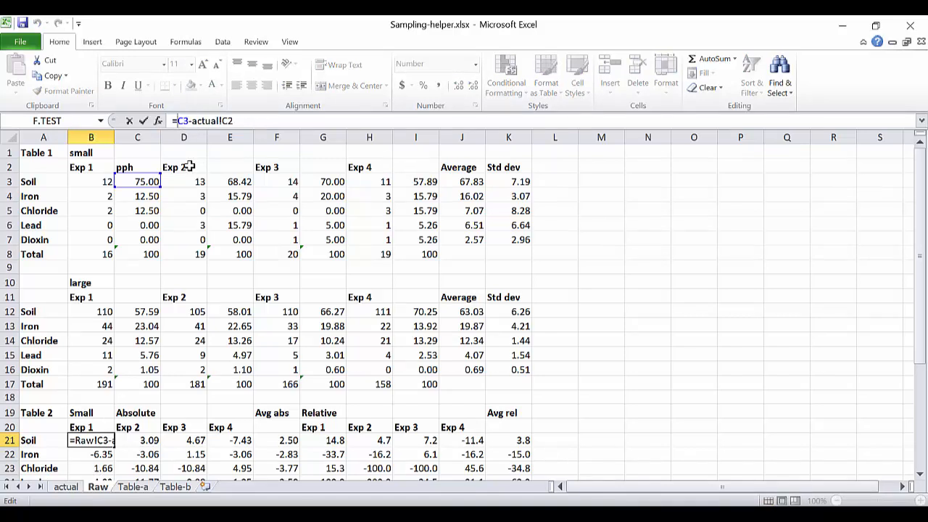
pyautogui.press('Return')
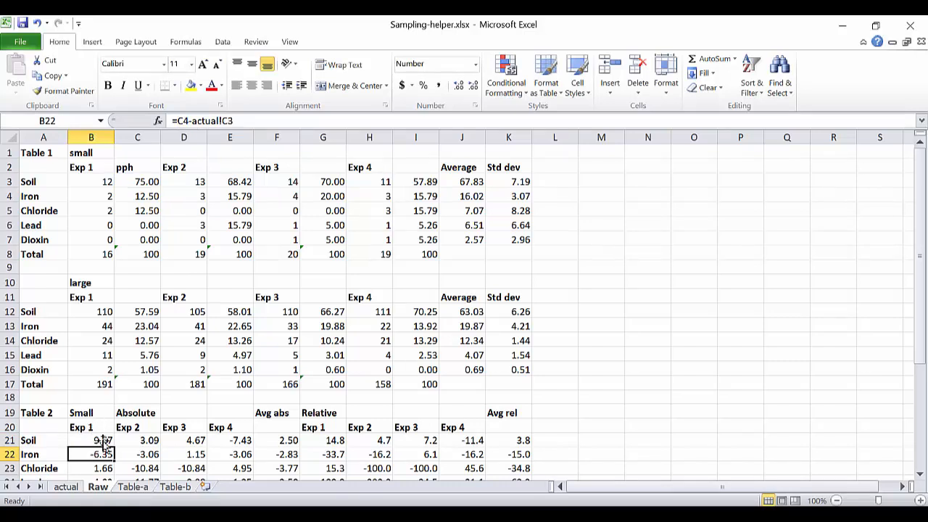
# Examine the Soil absolute error formulas for Exp 2 through Exp 4 in C21 to E21.
pyautogui.click(124, 440)
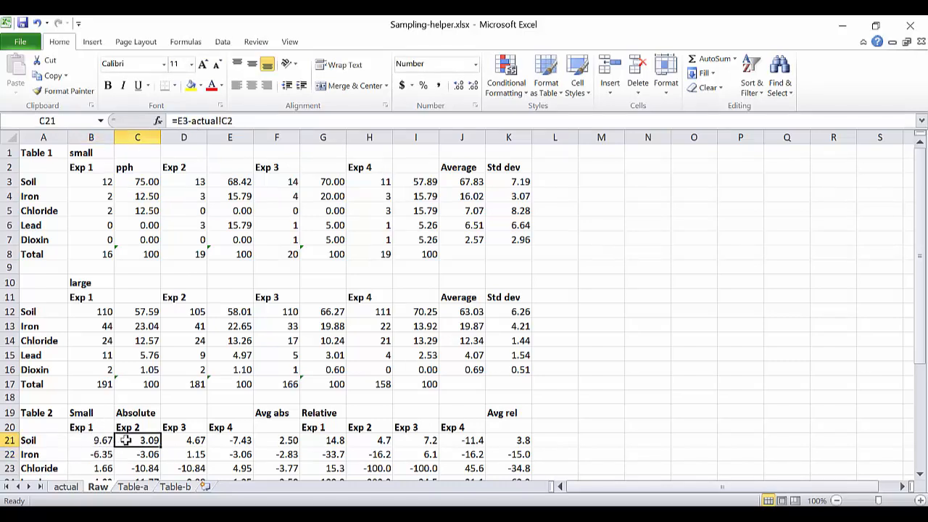
pyautogui.click(186, 444)
pyautogui.click(226, 442)
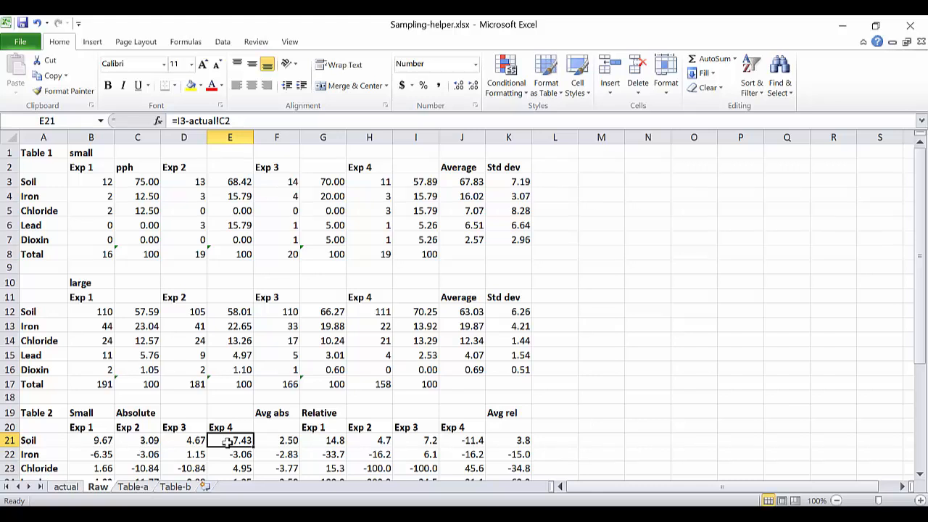
# Recheck the Soil absolute error formulas in C21 to E21 and examine which range the average absolute error formula in F21 covers.
pyautogui.click(132, 442)
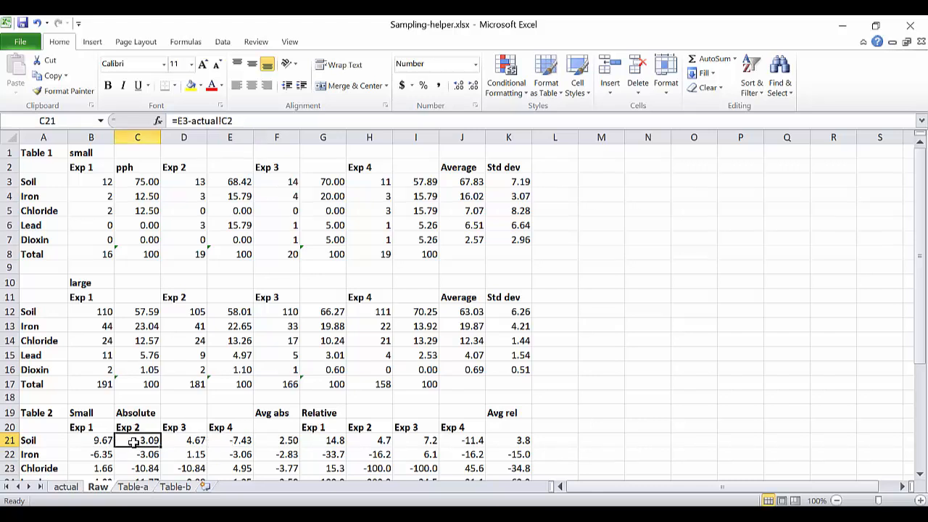
pyautogui.click(176, 438)
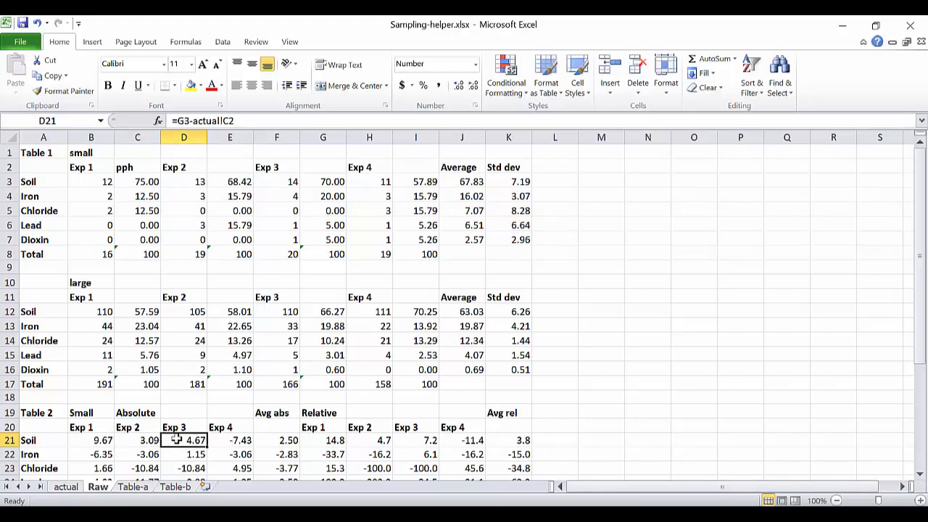
pyautogui.click(219, 444)
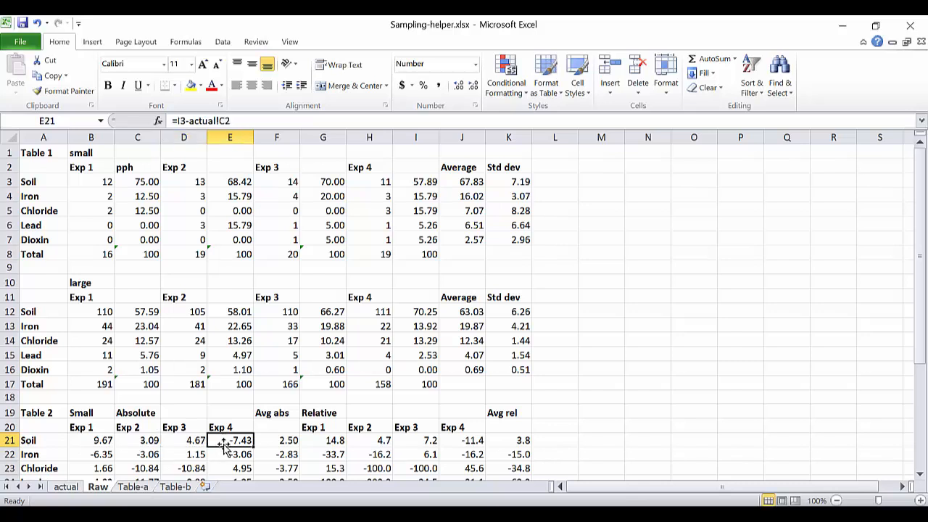
pyautogui.click(277, 440)
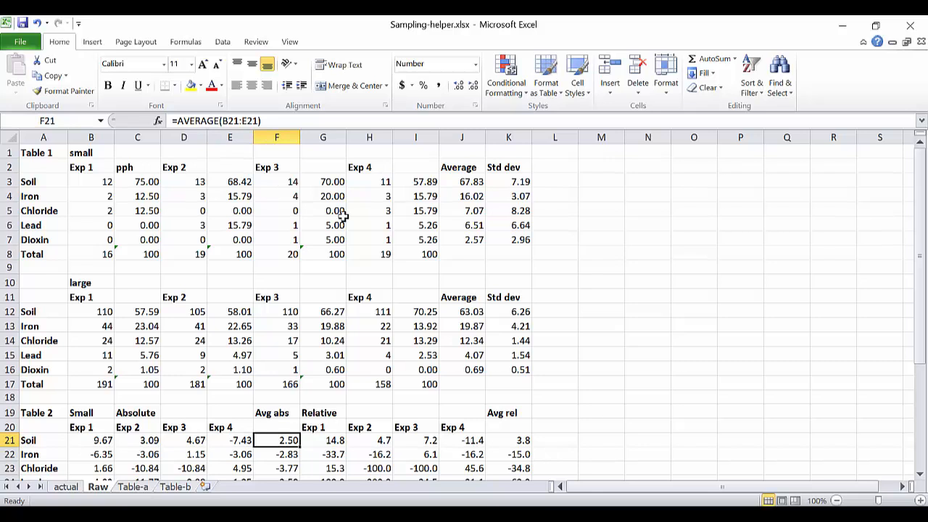
pyautogui.click(290, 121)
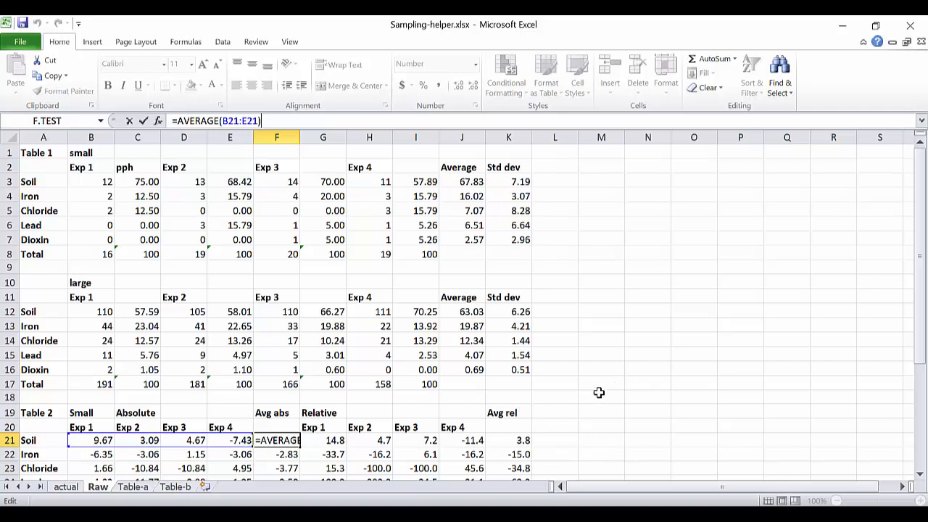
# Examine the Soil relative error formulas for Exp 1 through Exp 4 in G21 to J21 and their average in K21.
pyautogui.click(332, 440)
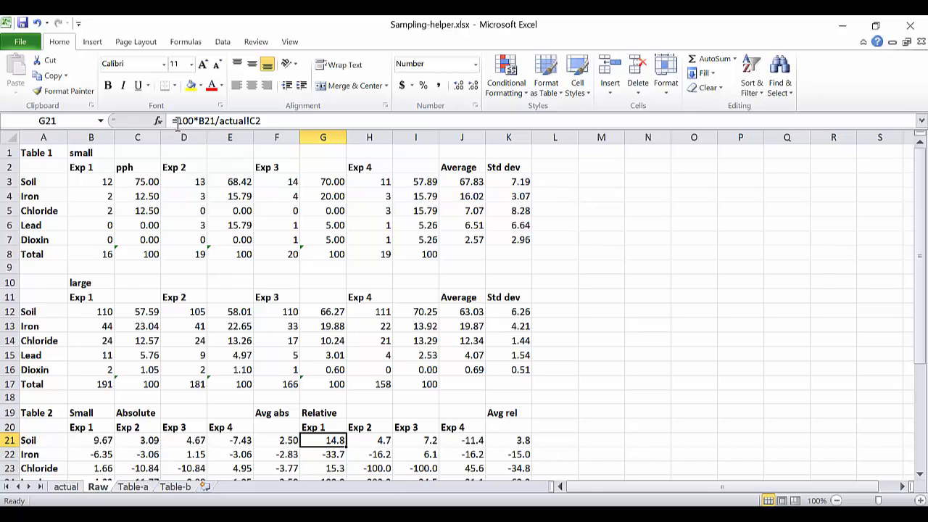
pyautogui.click(364, 441)
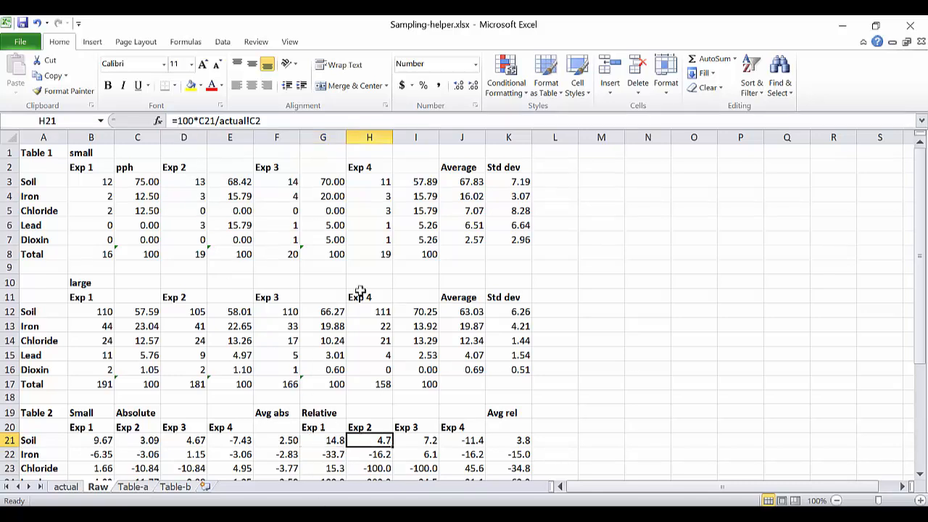
pyautogui.click(406, 439)
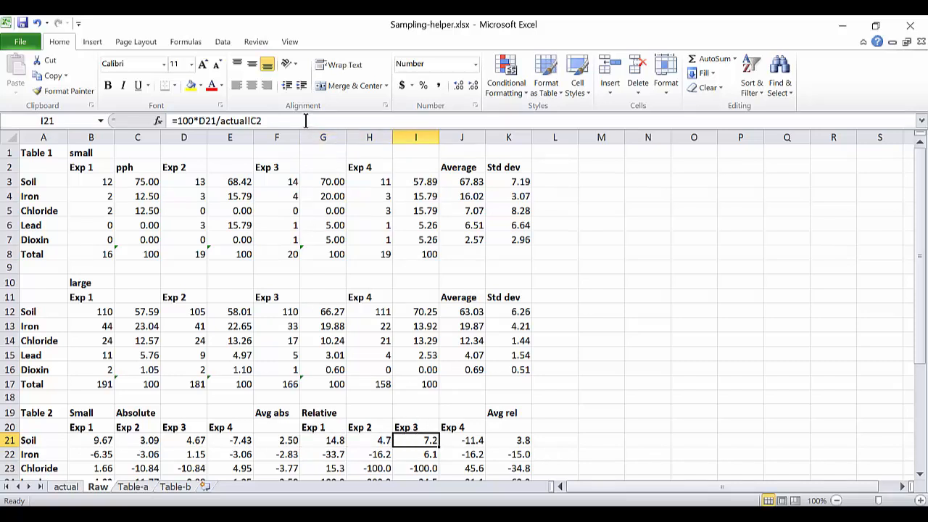
pyautogui.click(461, 440)
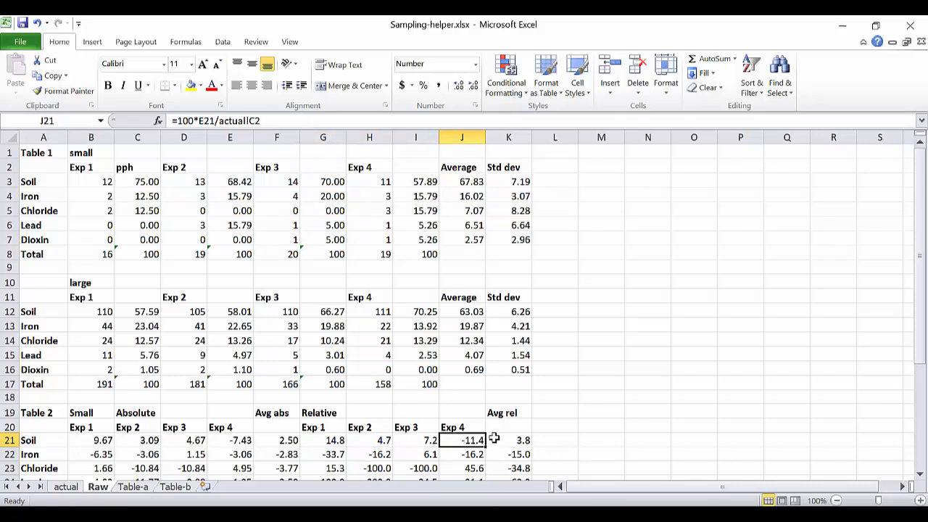
pyautogui.click(494, 440)
# Look over the absolute and relative errors in the small and large Table 2 blocks of the Raw sheet.
pyautogui.scroll(-1, 493, 309)
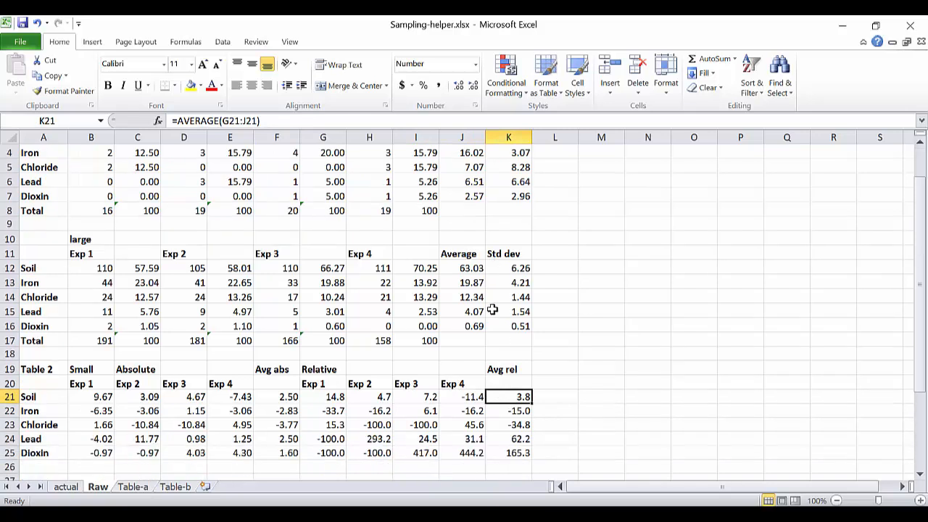
pyautogui.scroll(-3, 492, 310)
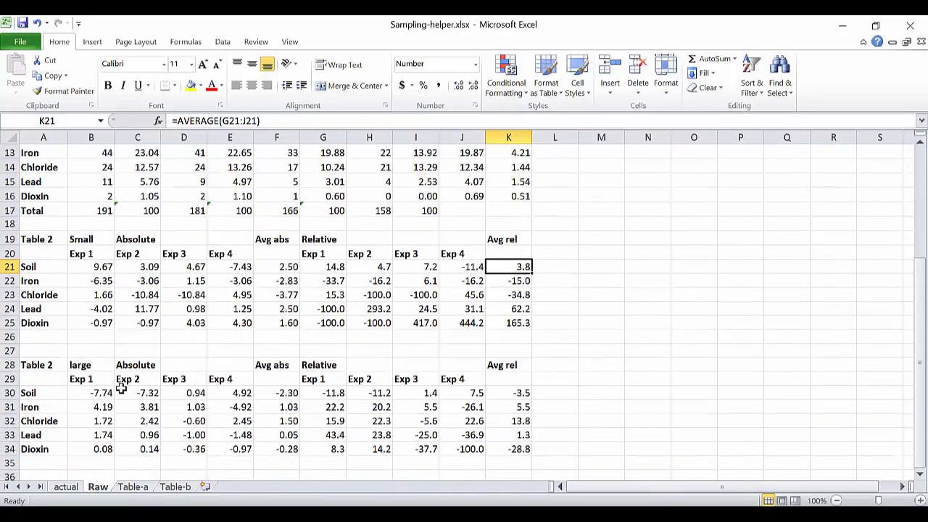
pyautogui.scroll(-1, 209, 254)
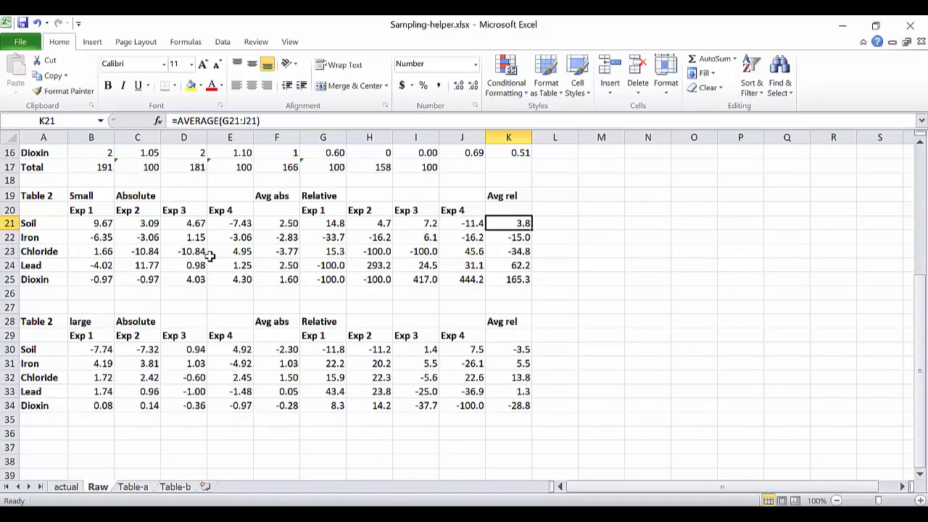
pyautogui.scroll(1, 209, 255)
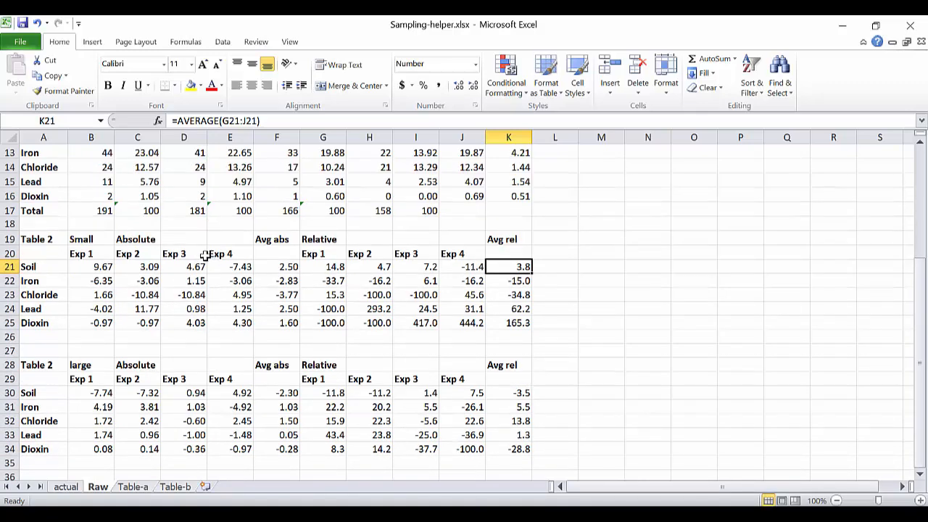
pyautogui.scroll(4, 206, 254)
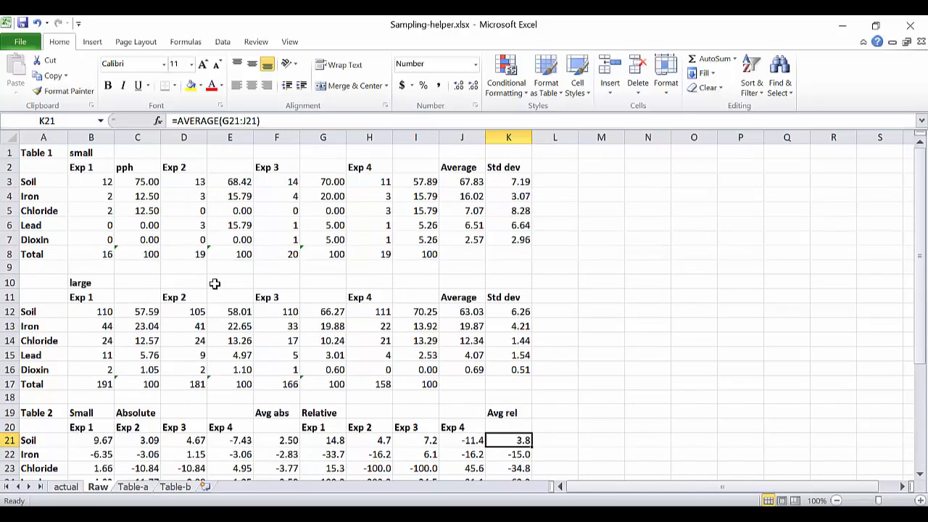
# Trace the small-sample Soil average in B3 of the Table-a sheet to its source cell J3 on the Raw sheet.
pyautogui.click(133, 489)
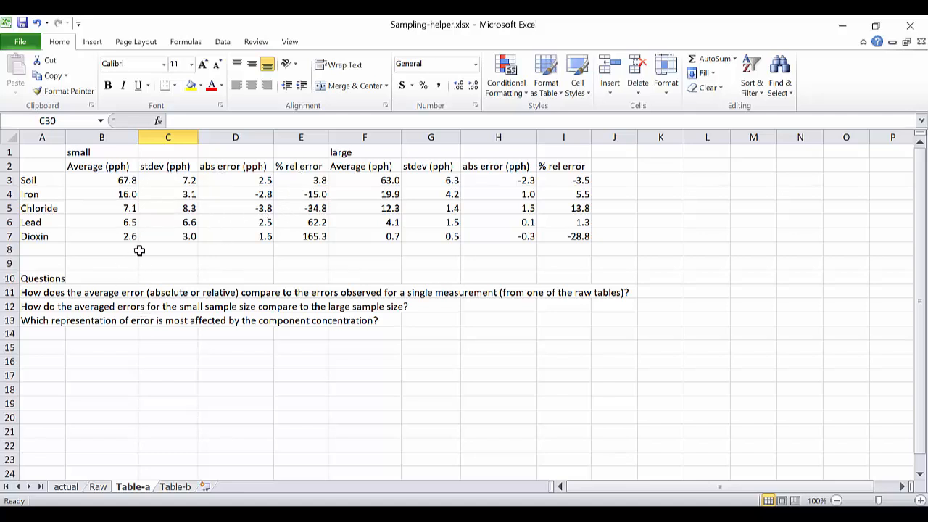
pyautogui.click(117, 181)
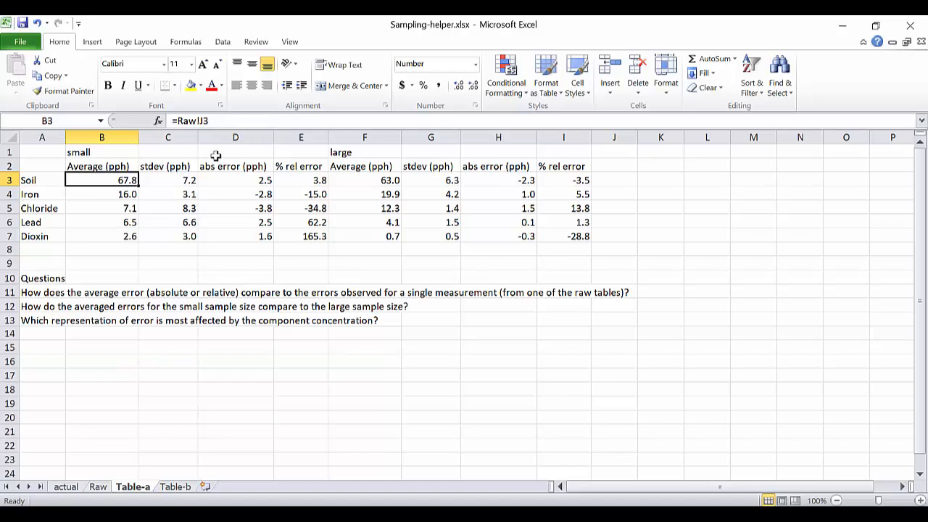
pyautogui.click(101, 487)
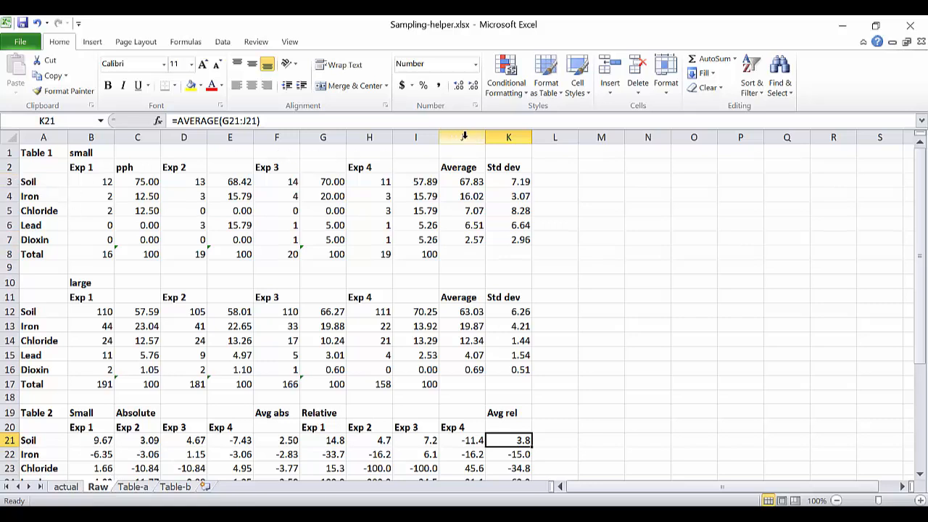
pyautogui.click(468, 180)
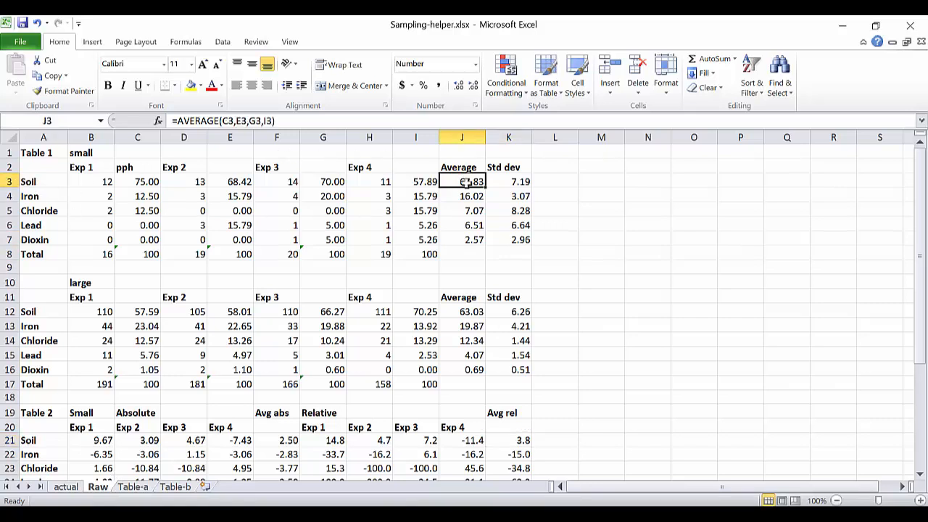
pyautogui.click(134, 489)
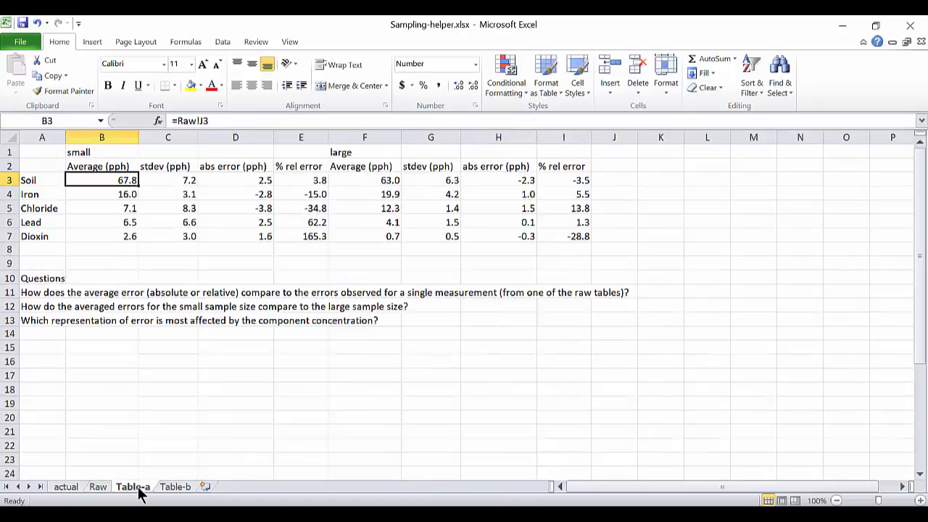
# Trace the small-sample Soil standard deviation in C3 of Table-a to its source on the Raw sheet, returning to Table-a.
pyautogui.click(177, 183)
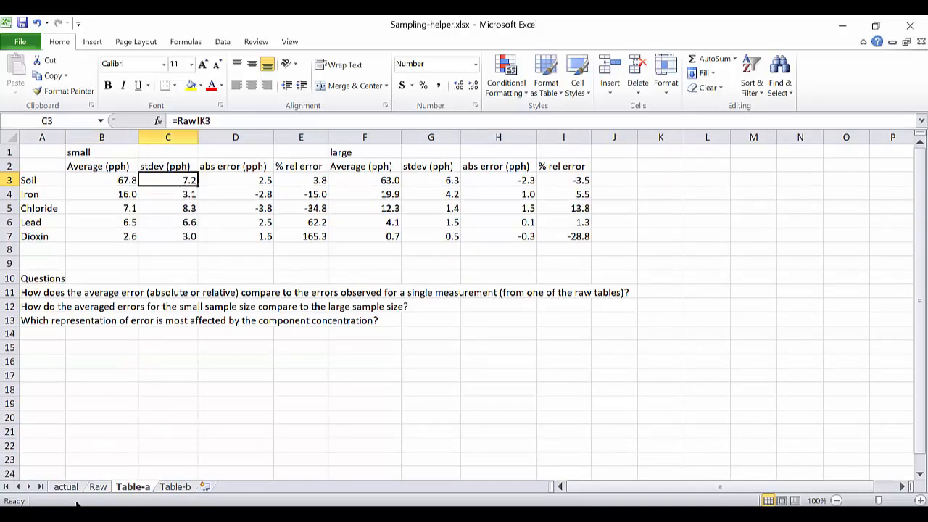
pyautogui.click(98, 488)
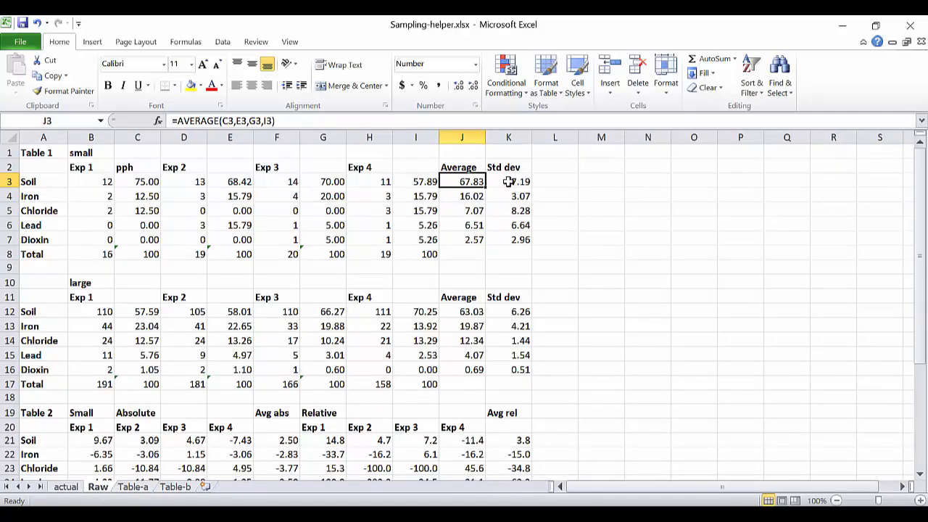
pyautogui.click(145, 488)
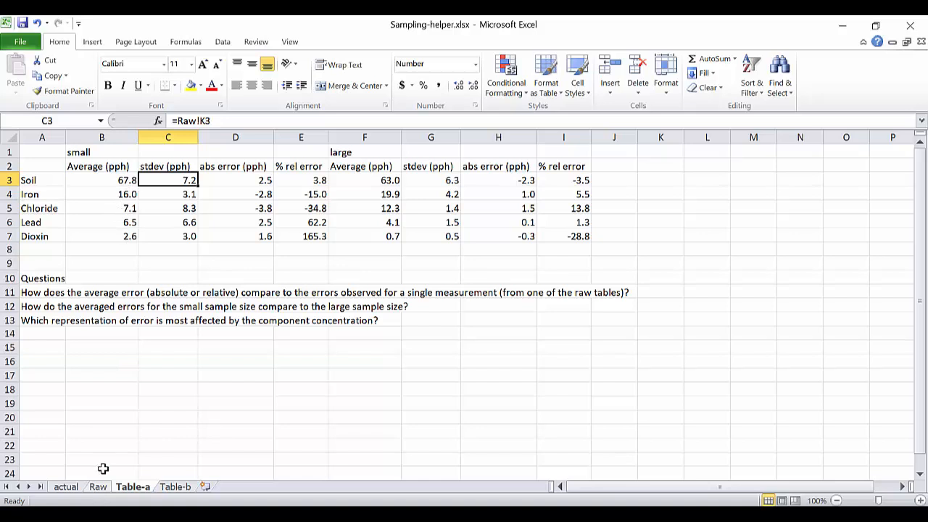
# Examine the small-sample average references for Iron, Chloride, Lead and Dioxin in B4 to B7 of Table-a.
pyautogui.click(117, 193)
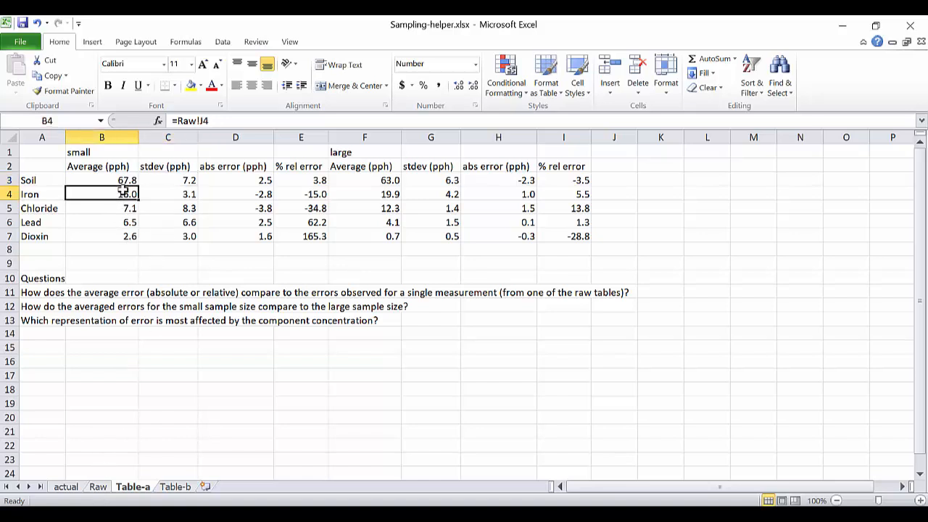
pyautogui.click(116, 208)
pyautogui.click(112, 222)
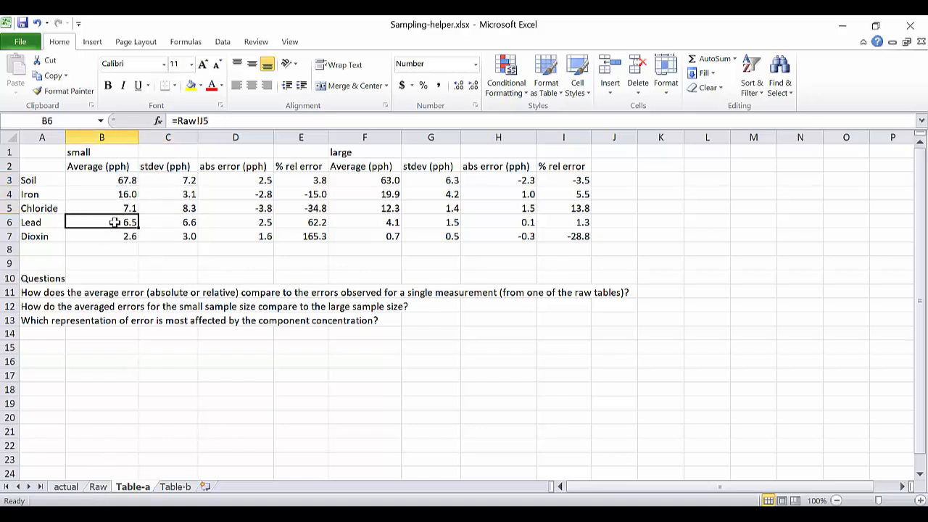
pyautogui.click(114, 237)
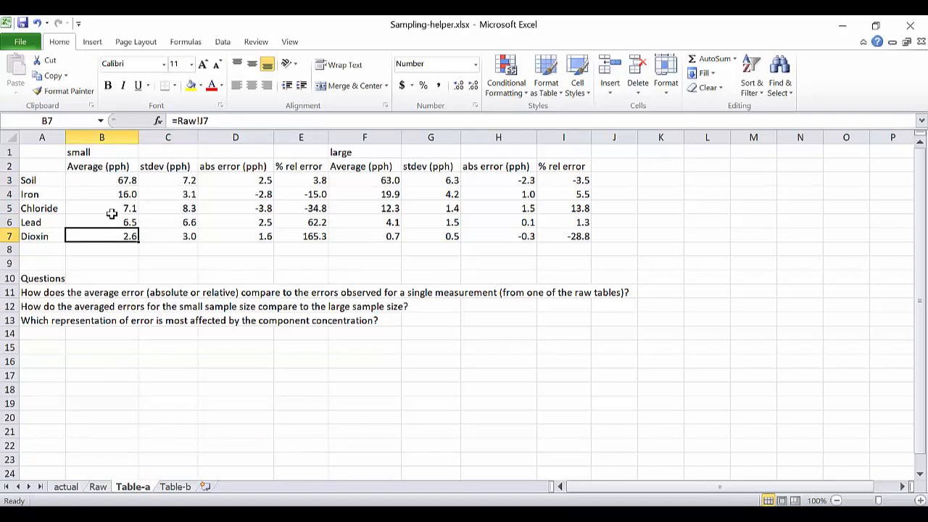
# Trace the small-sample Soil absolute error in D3 of Table-a to F21 on the Raw sheet, returning to Table-a.
pyautogui.click(251, 180)
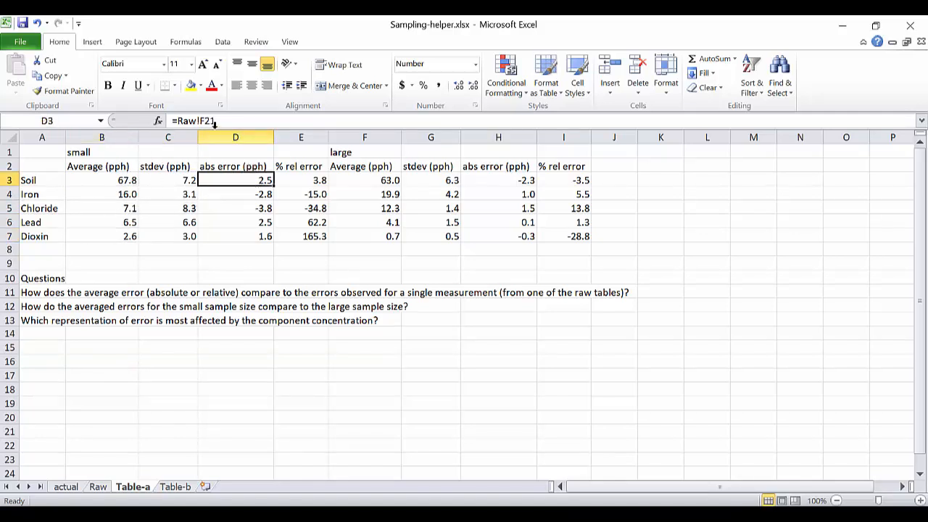
pyautogui.click(98, 485)
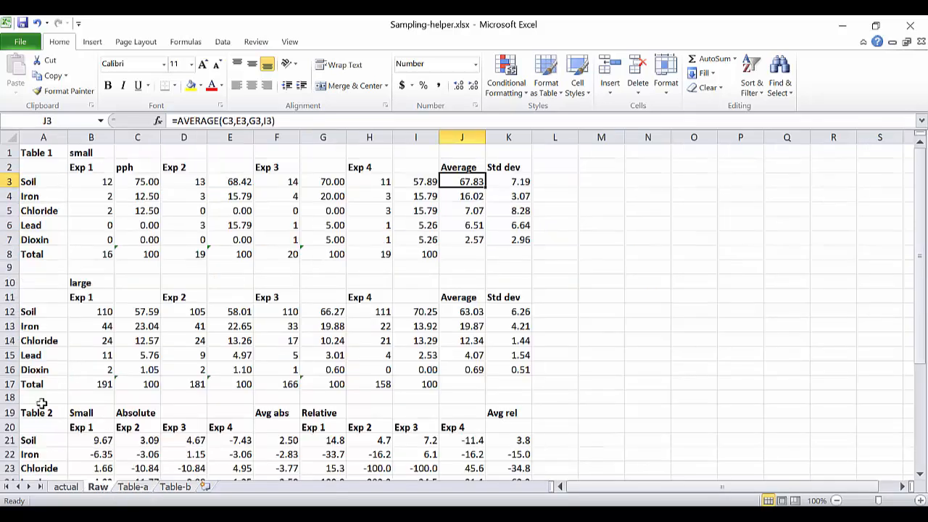
pyautogui.click(276, 440)
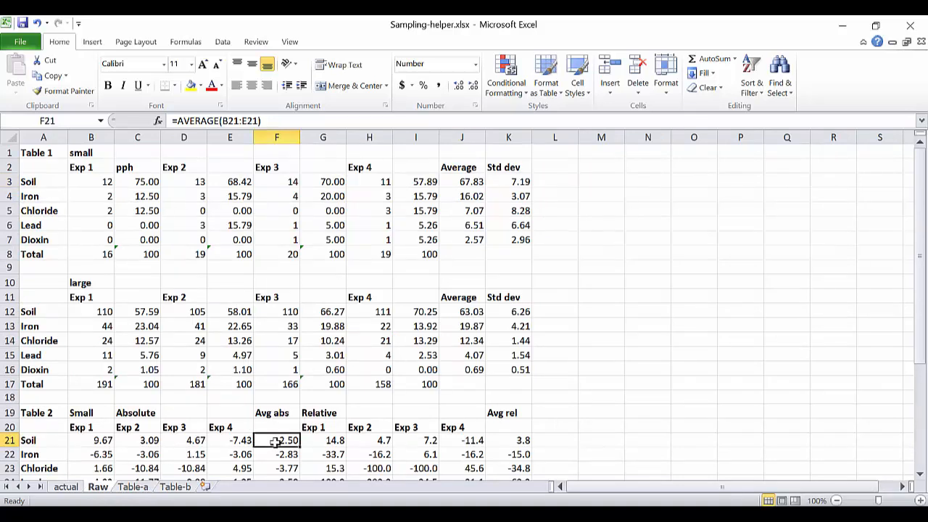
pyautogui.scroll(-1, 287, 431)
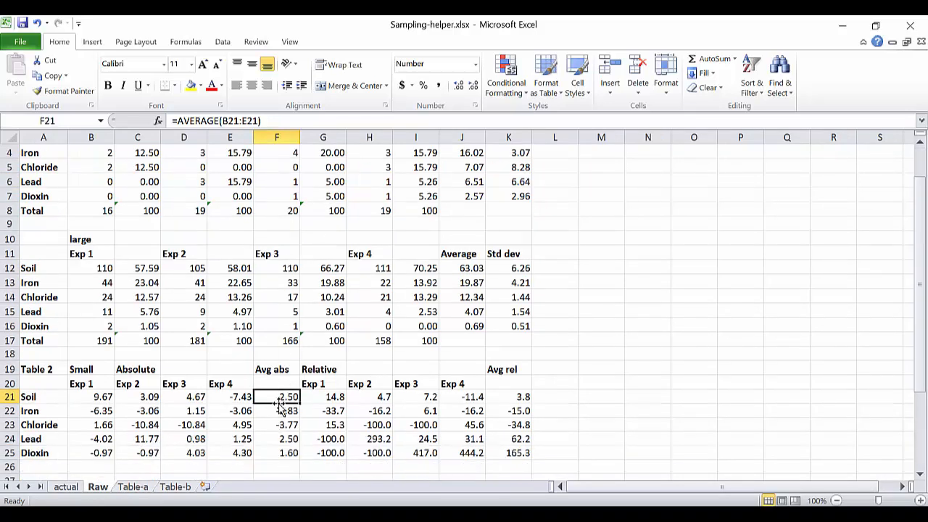
pyautogui.click(141, 488)
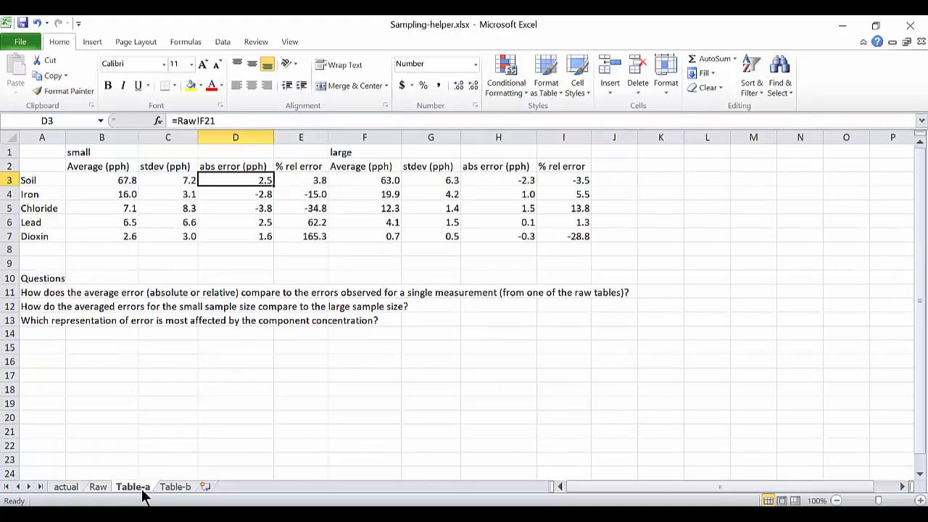
# Examine the average relative error formula for Soil in K21 on the Raw sheet and return to the Table-a summary.
pyautogui.click(100, 487)
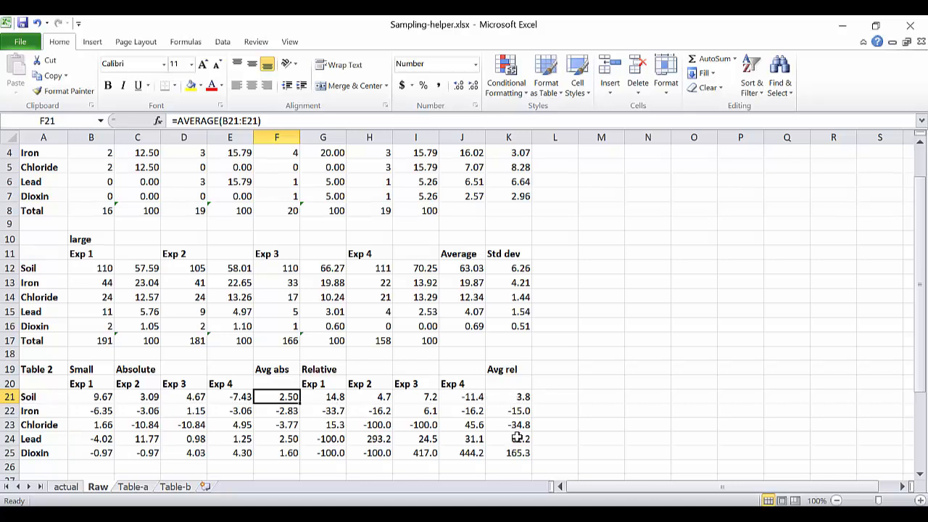
pyautogui.click(511, 395)
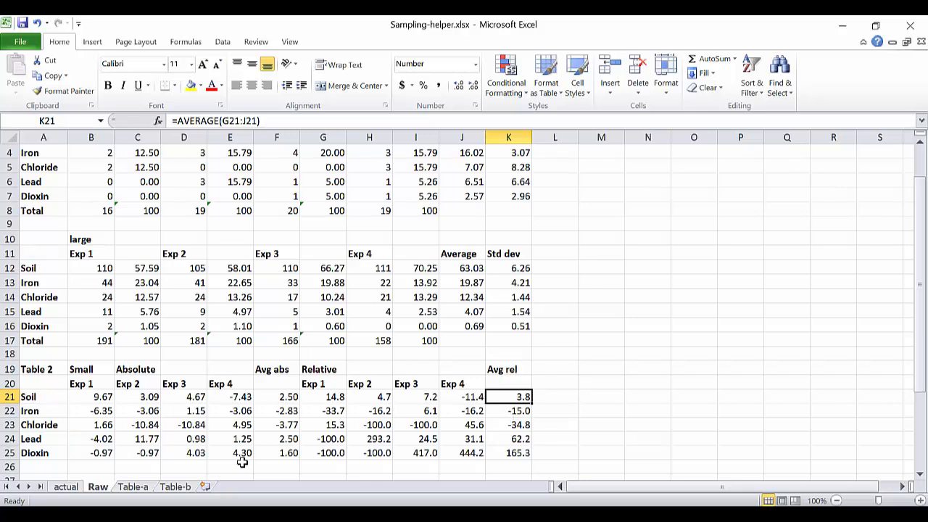
pyautogui.click(135, 488)
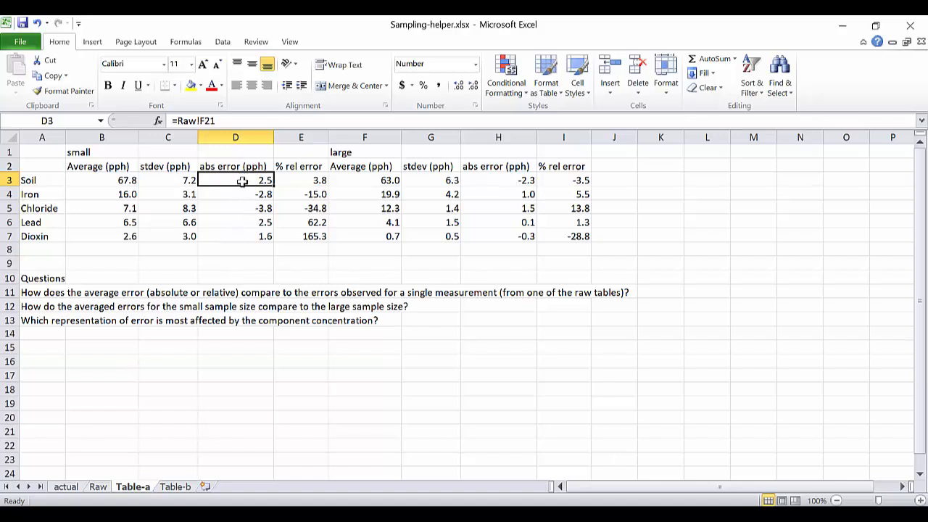
# Review the individual Exp 1 to Exp 4 errors in the small and large Table 2 blocks on the Raw sheet.
pyautogui.click(98, 487)
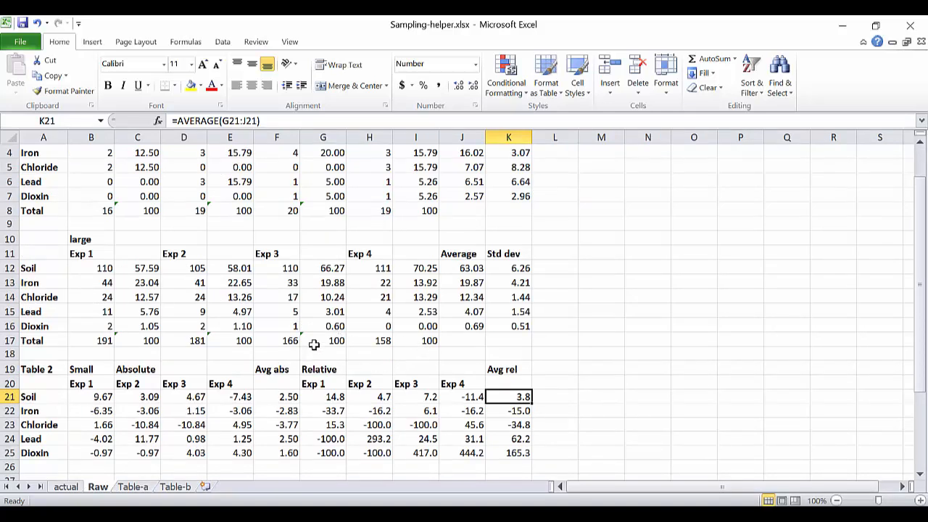
pyautogui.scroll(-1, 311, 344)
pyautogui.scroll(-1, 313, 342)
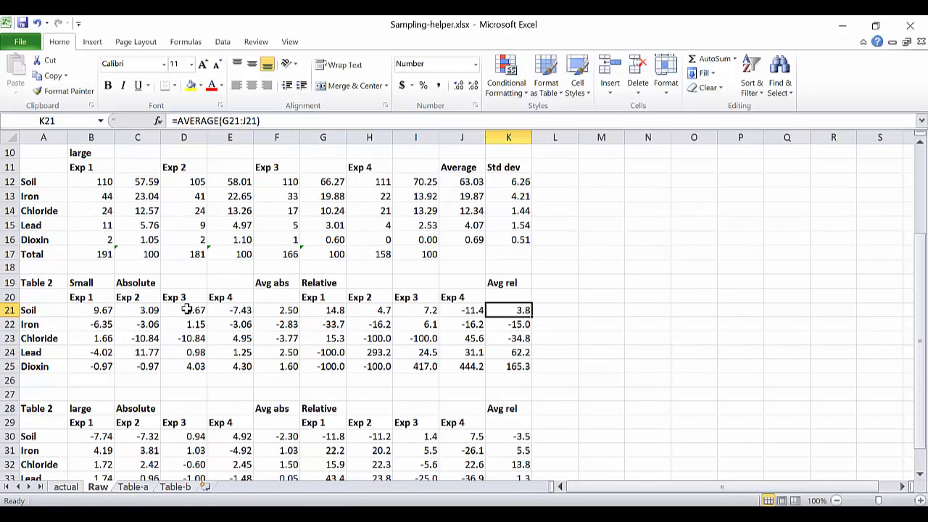
pyautogui.scroll(-1, 185, 344)
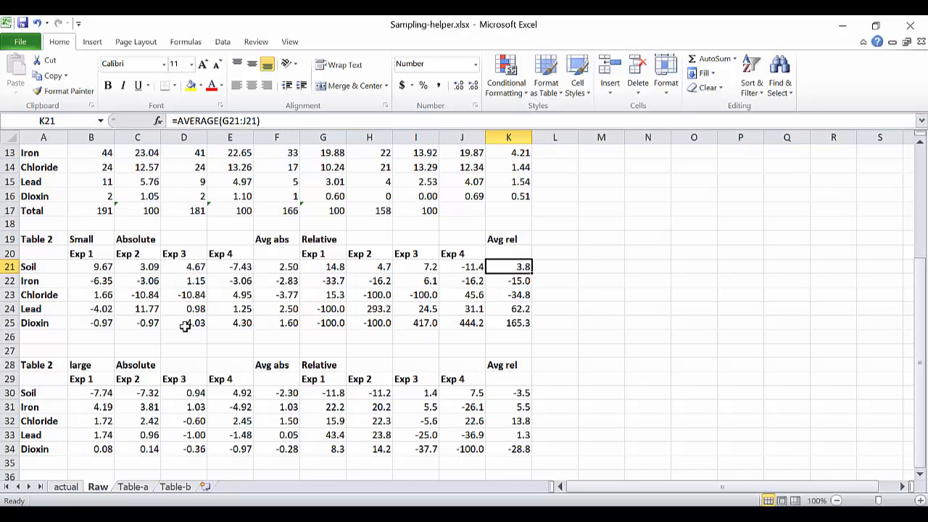
# Compare the averaged absolute errors, D3:D7 against H3:H7, and relative errors, E3:E7 against I3:I7, on Table-a for the question in A12.
pyautogui.click(141, 487)
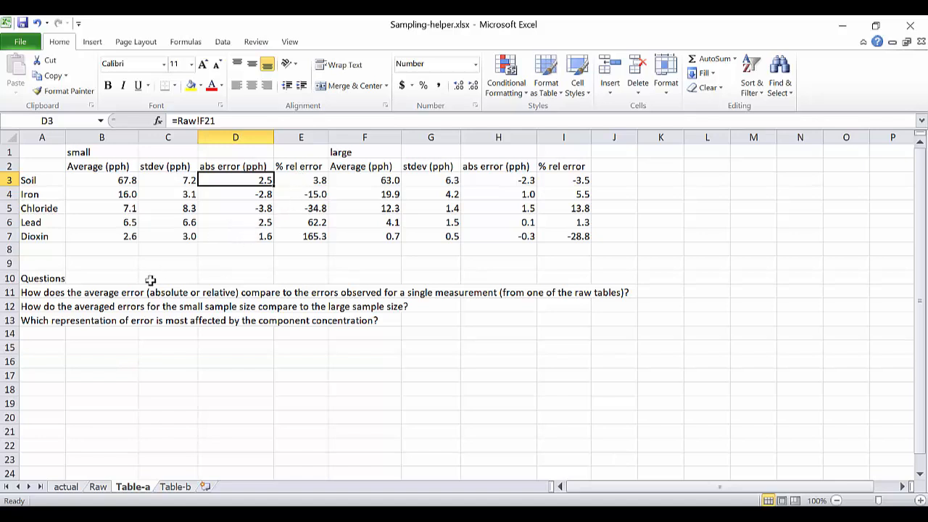
pyautogui.click(27, 307)
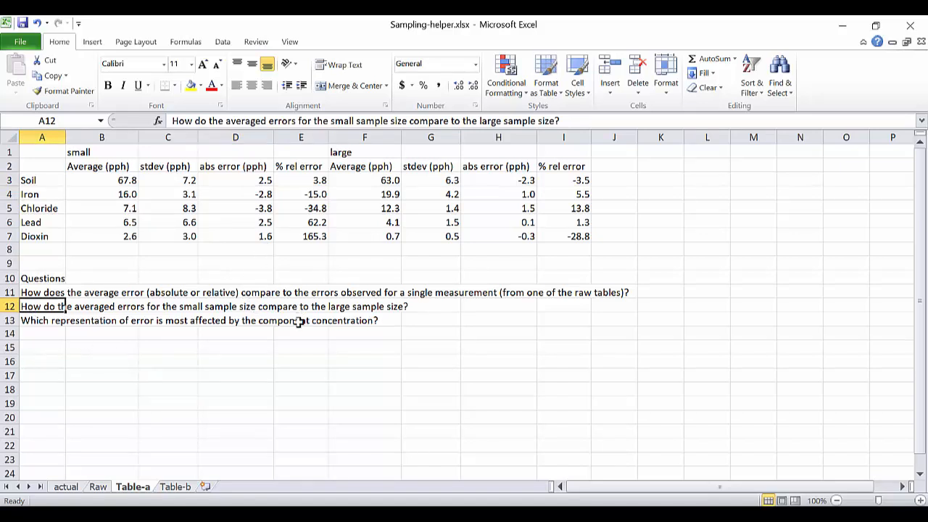
pyautogui.click(250, 179)
pyautogui.moveTo(251, 180); pyautogui.dragTo(248, 238)
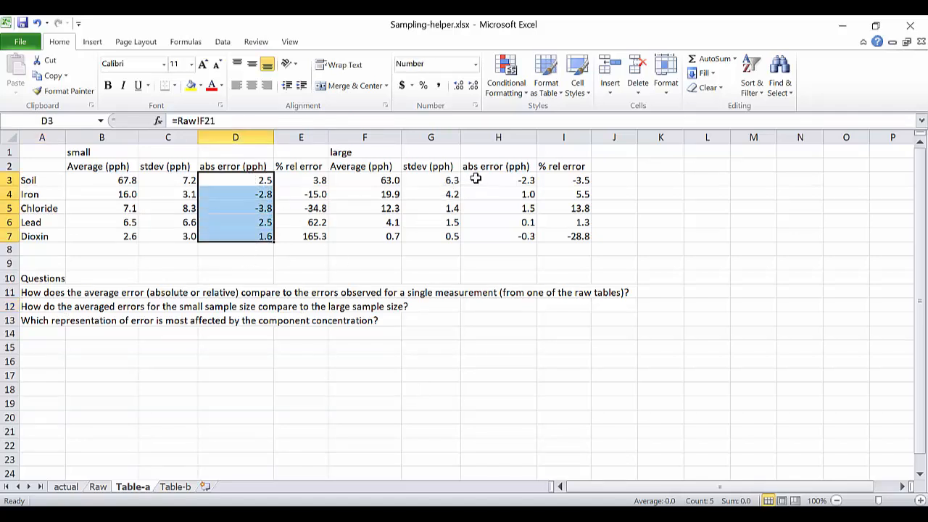
pyautogui.moveTo(477, 180); pyautogui.dragTo(477, 237)
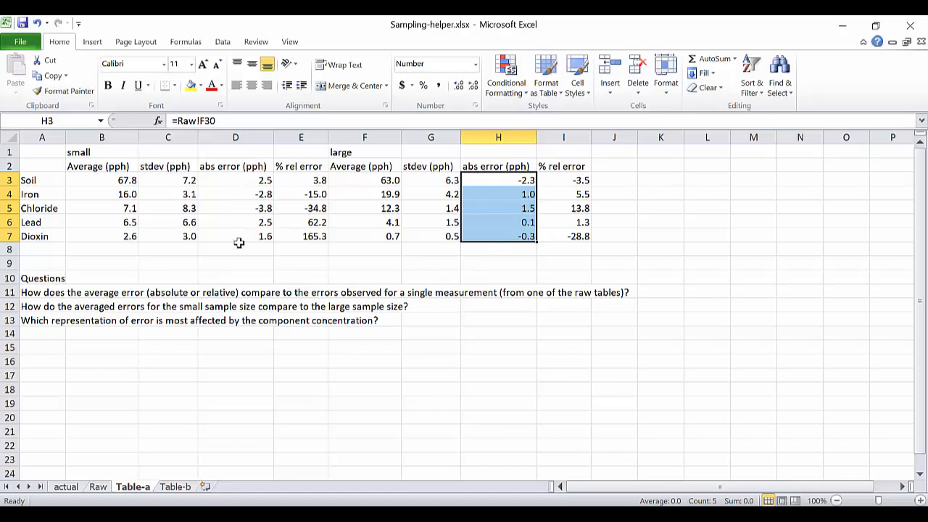
pyautogui.moveTo(242, 179); pyautogui.dragTo(242, 230)
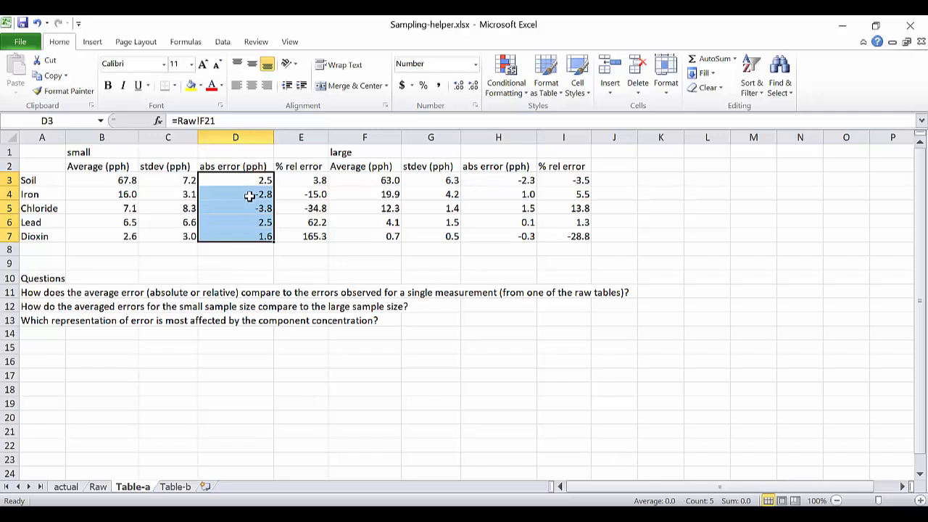
pyautogui.moveTo(493, 180); pyautogui.dragTo(495, 236)
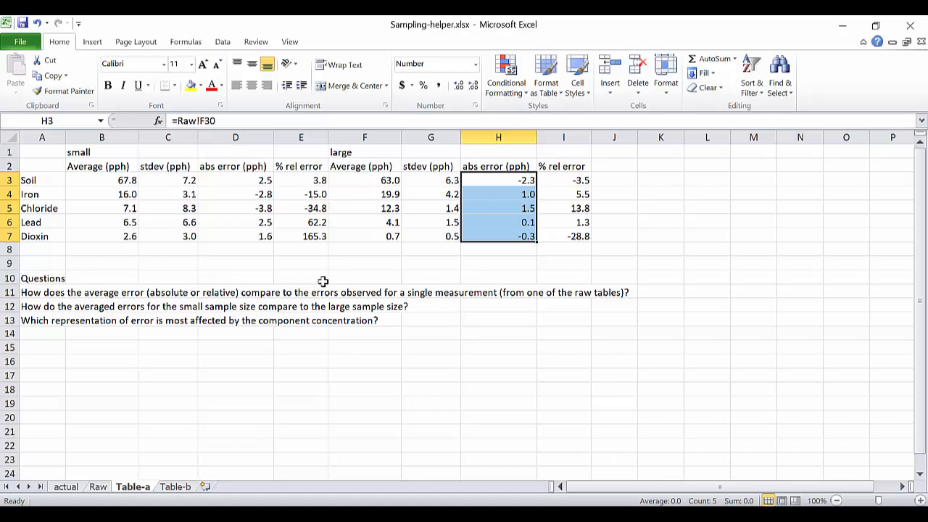
pyautogui.moveTo(300, 181); pyautogui.dragTo(301, 237)
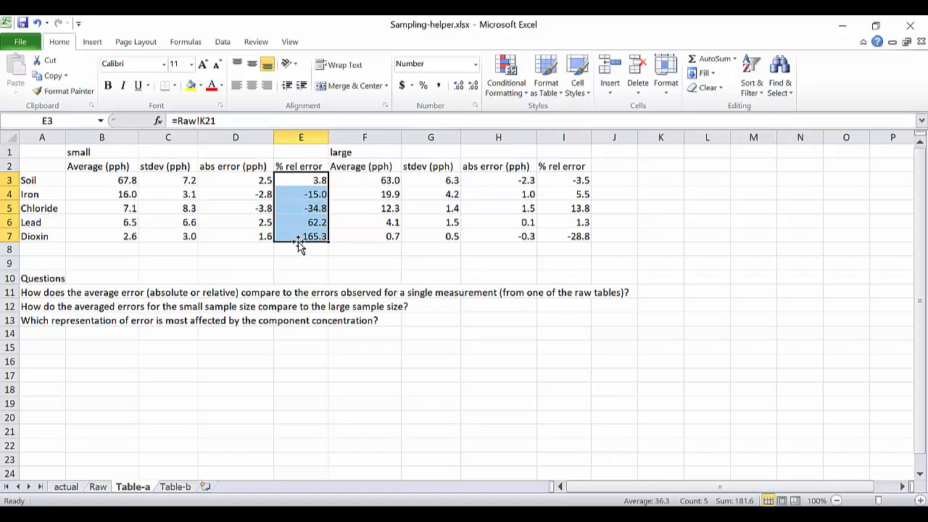
pyautogui.moveTo(563, 180); pyautogui.dragTo(562, 237)
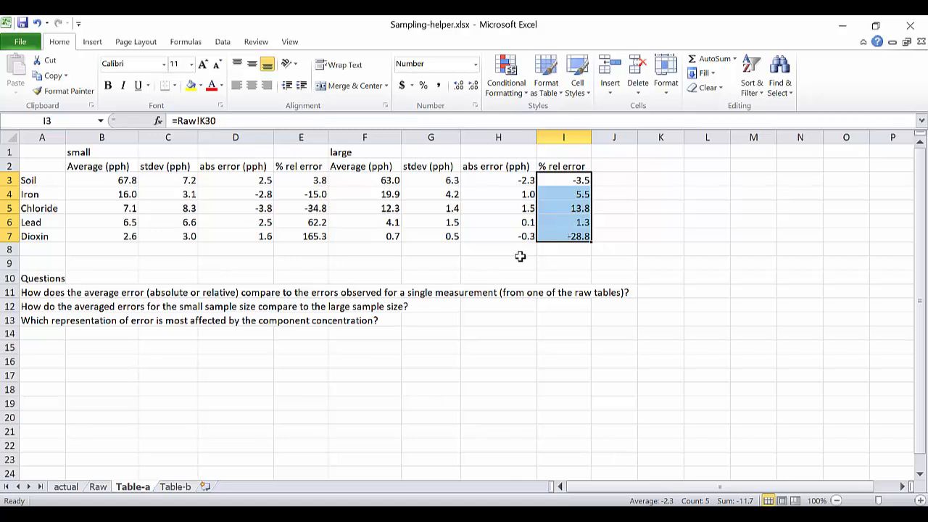
# Compare absolute errors in D3:D7 with relative errors in E3:E7 and I3:I7 for the component concentration question in A13.
pyautogui.click(36, 322)
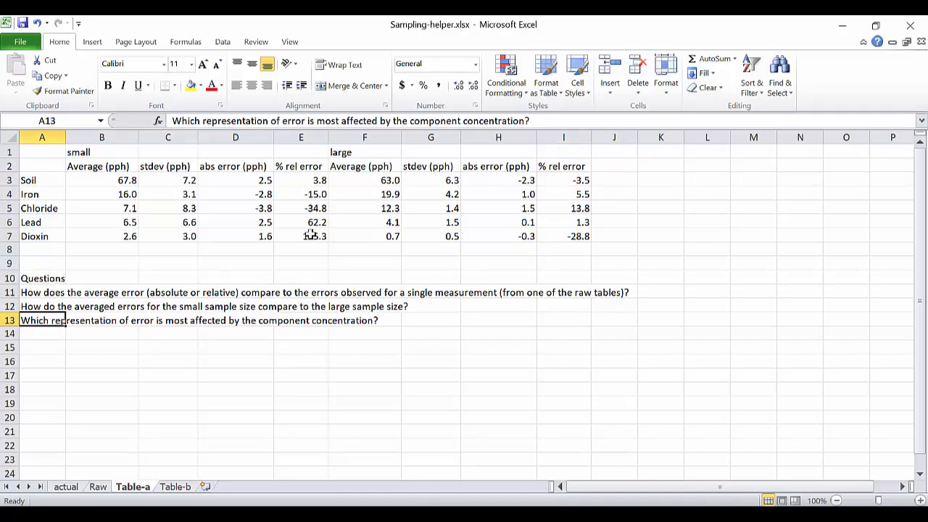
pyautogui.click(245, 181)
pyautogui.moveTo(242, 184); pyautogui.dragTo(238, 240)
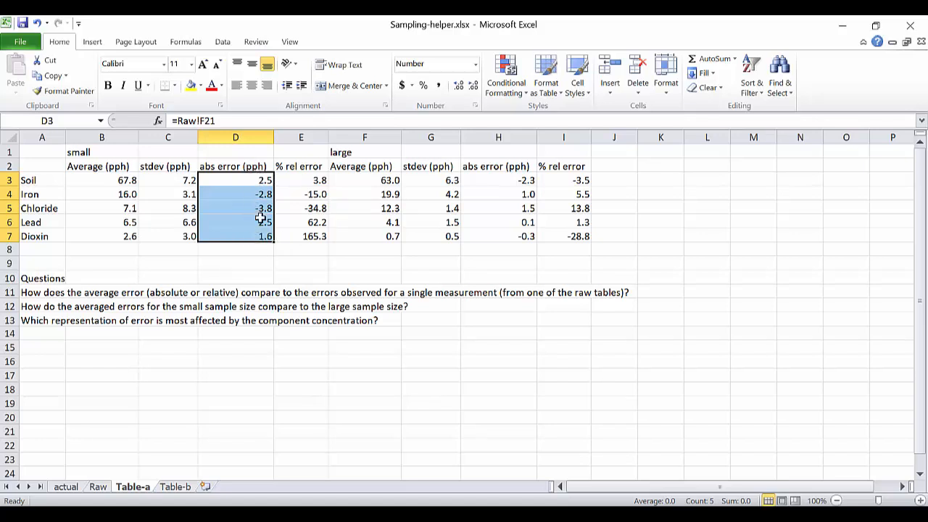
pyautogui.click(300, 181)
pyautogui.moveTo(300, 190); pyautogui.dragTo(307, 235)
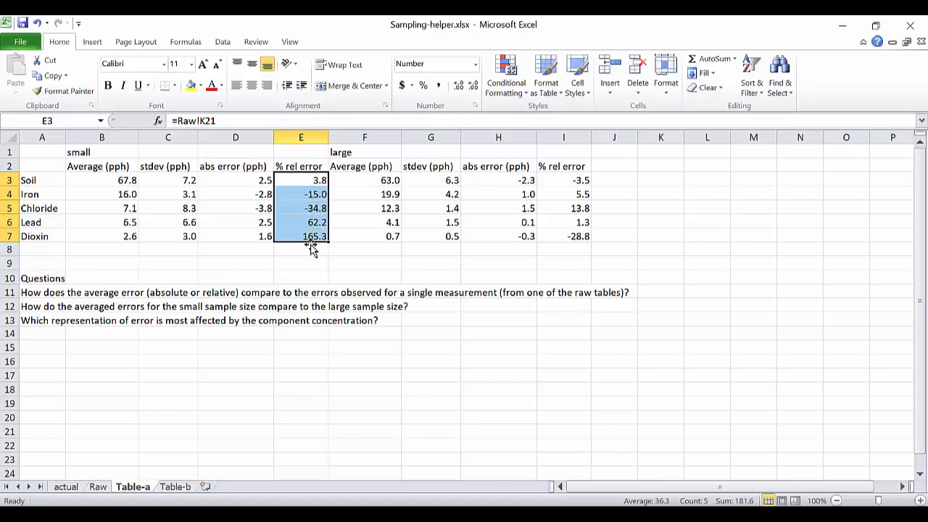
pyautogui.click(307, 181)
pyautogui.moveTo(304, 195); pyautogui.dragTo(307, 234)
pyautogui.moveTo(555, 179); pyautogui.dragTo(563, 236)
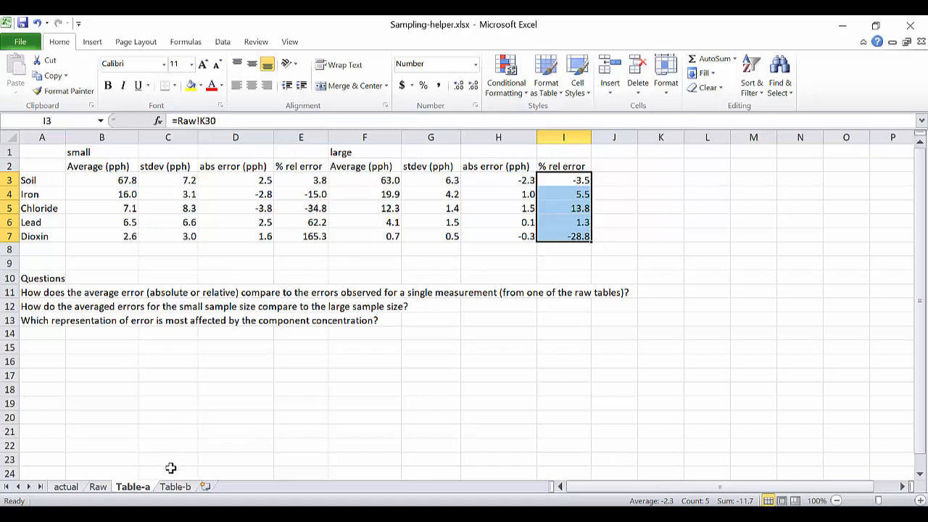
# Review the Ks headings, the sample mass note in A15 and the small m formula in B10 on the Table-b sheet.
pyautogui.click(180, 489)
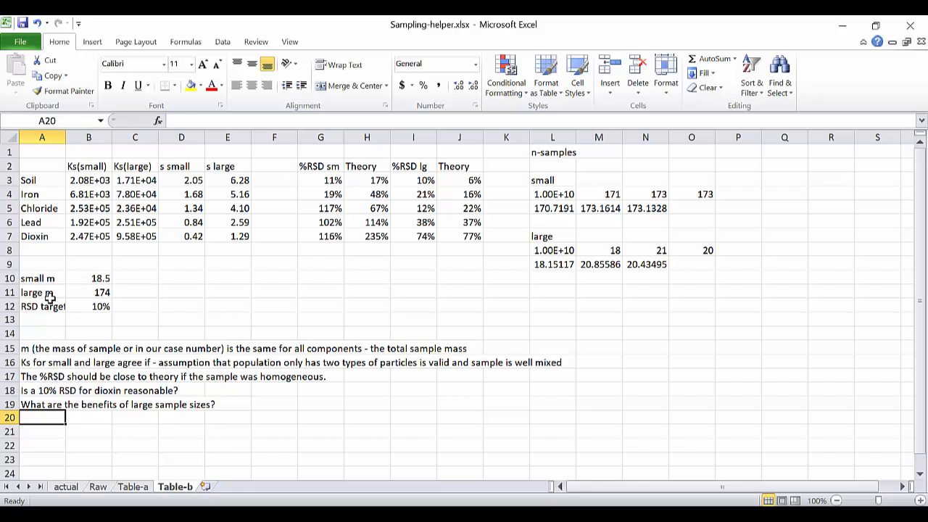
pyautogui.moveTo(79, 166); pyautogui.dragTo(132, 169)
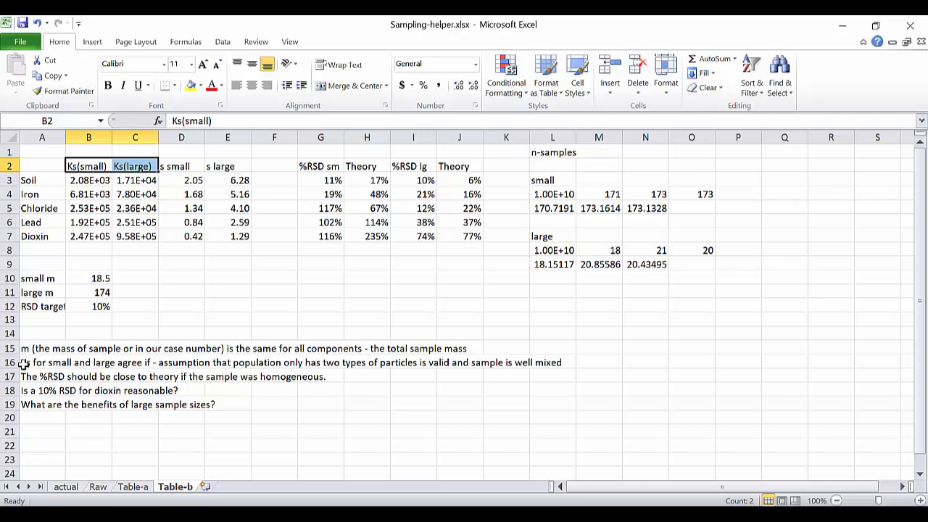
pyautogui.click(24, 349)
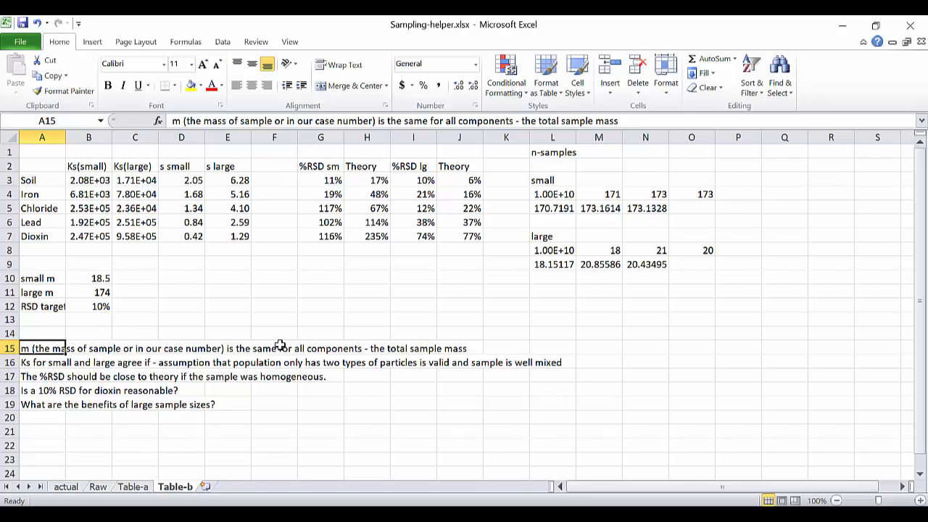
pyautogui.click(79, 279)
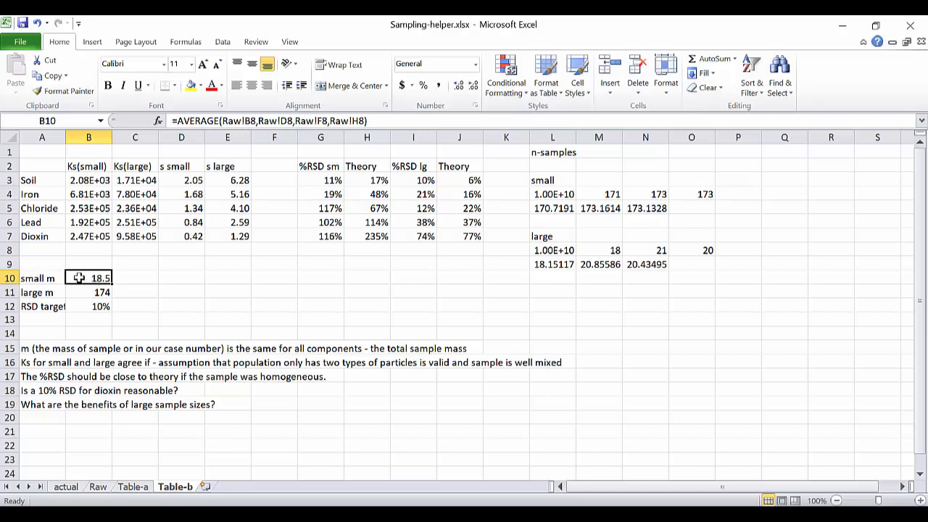
# Examine the Ks(small) formula for Soil in B3, focusing on its Raw!K3/Raw!J3*100 term, without changing it.
pyautogui.click(76, 181)
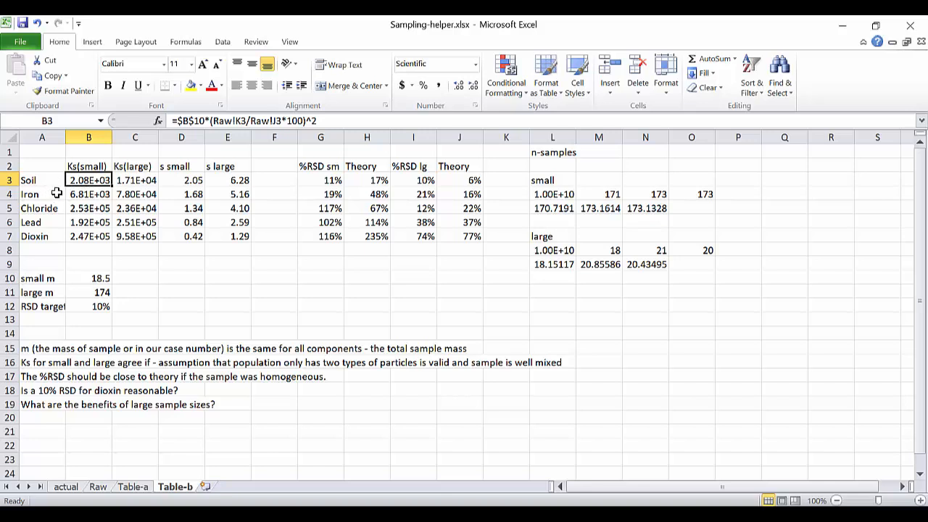
pyautogui.click(331, 121)
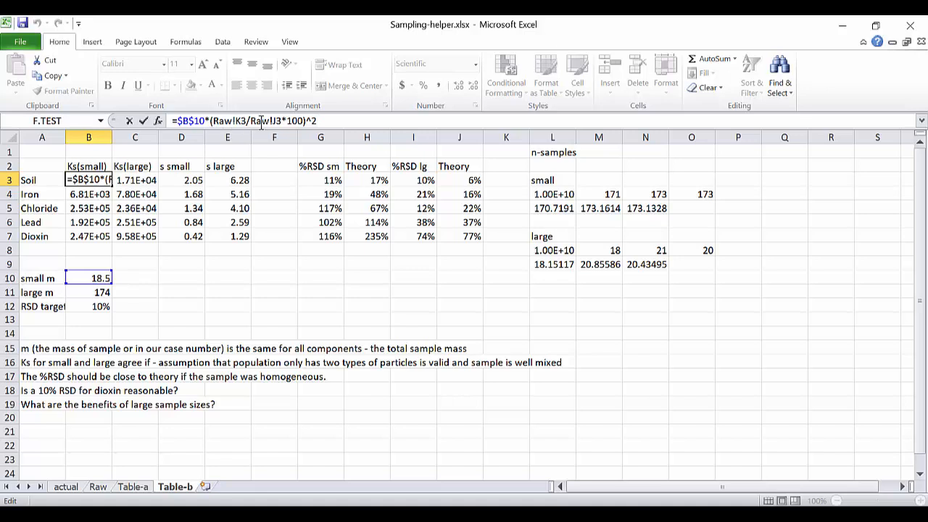
pyautogui.moveTo(212, 120); pyautogui.dragTo(306, 120)
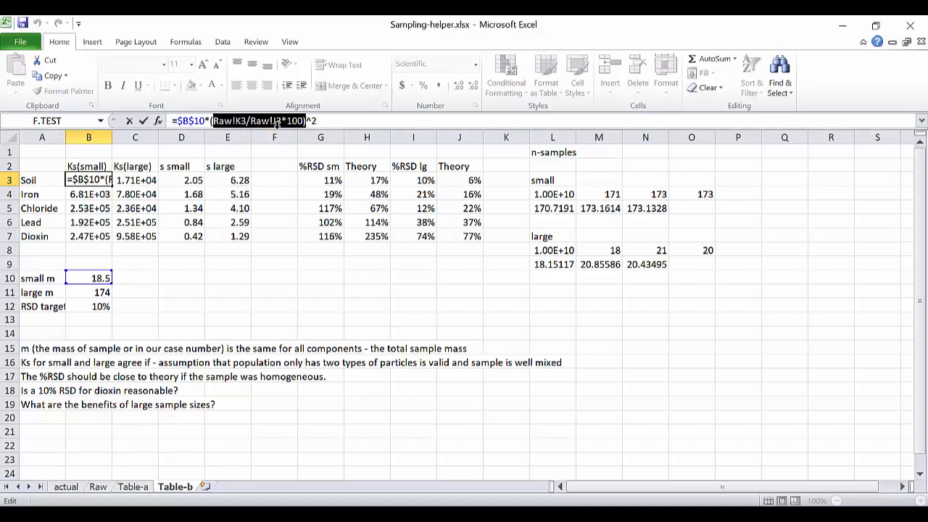
pyautogui.press('Escape')
# Trace the Ks(small) references to the Soil standard deviation in K3 and average in J3 on the Raw sheet.
pyautogui.click(98, 487)
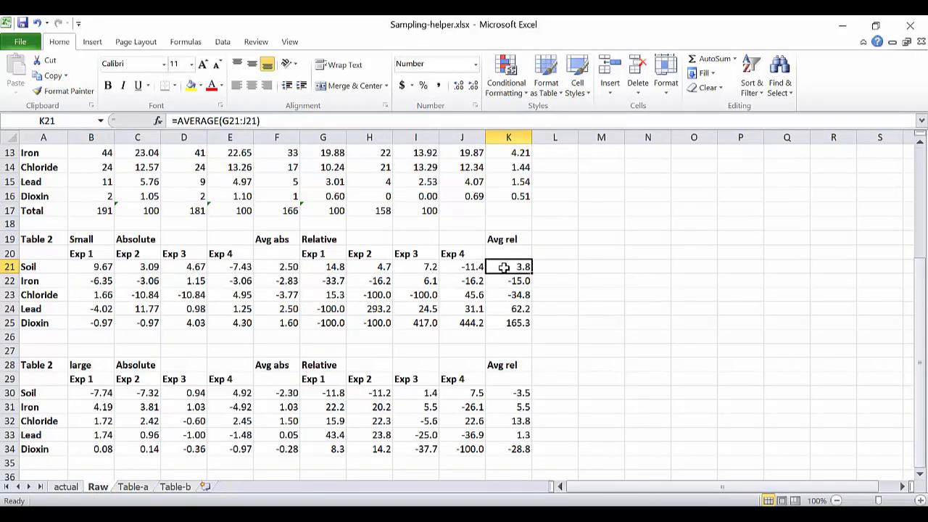
pyautogui.scroll(4, 504, 267)
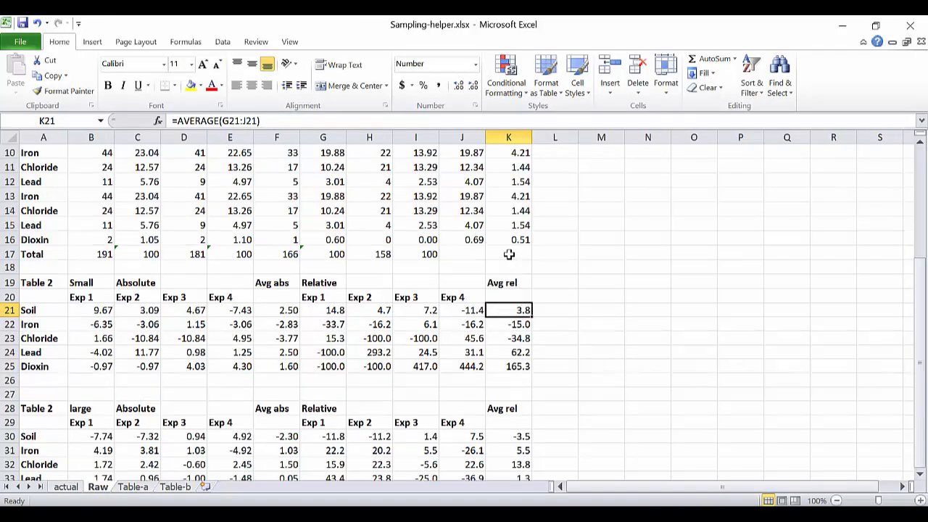
pyautogui.click(514, 180)
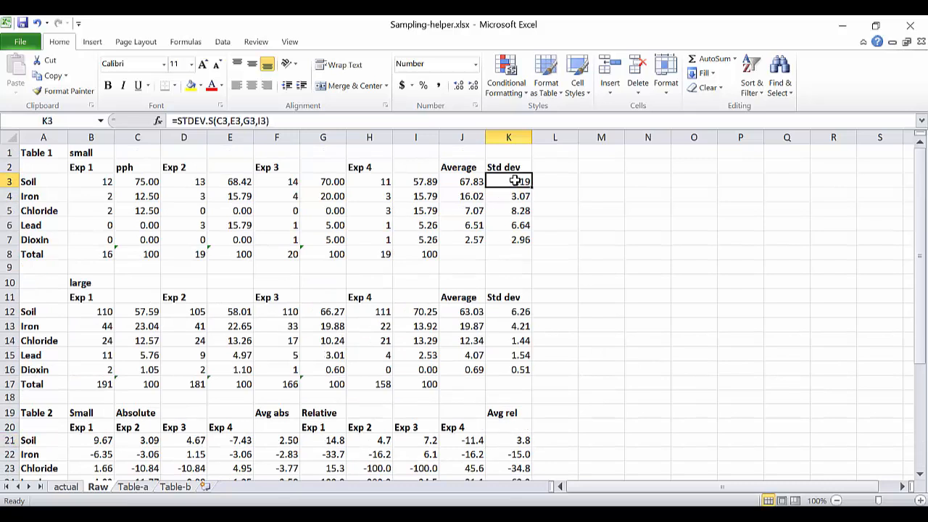
pyautogui.click(466, 181)
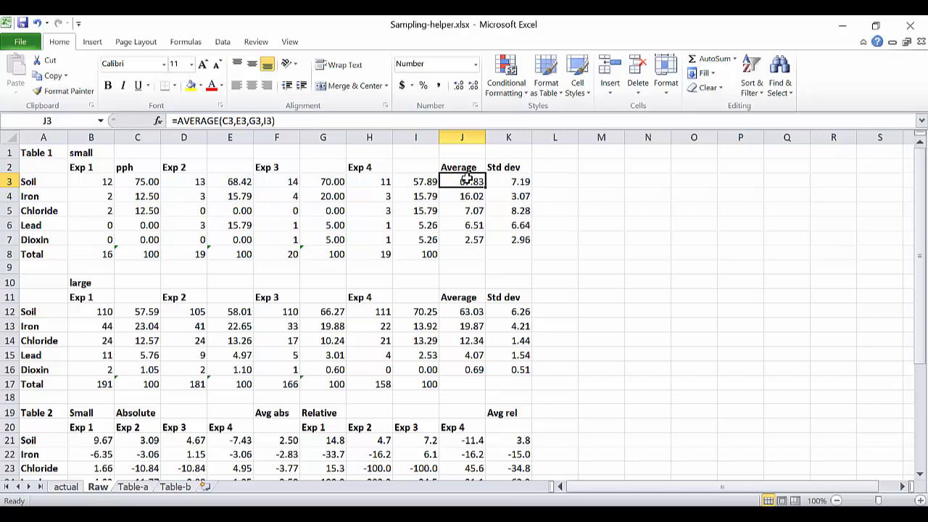
# Add the heading %RSD in L2 of the Raw sheet, beside the small-sample Std dev column.
pyautogui.click(550, 166)
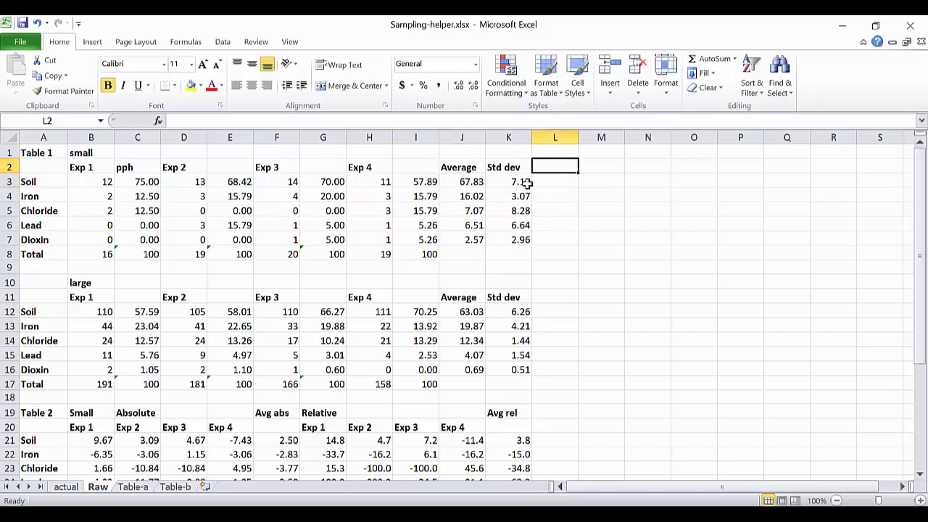
pyautogui.write('%RSD')
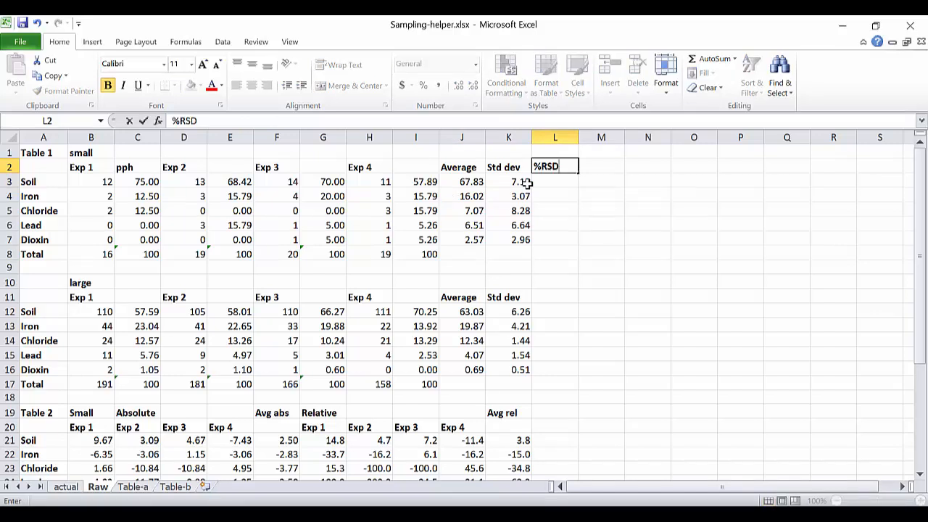
pyautogui.press('Return')
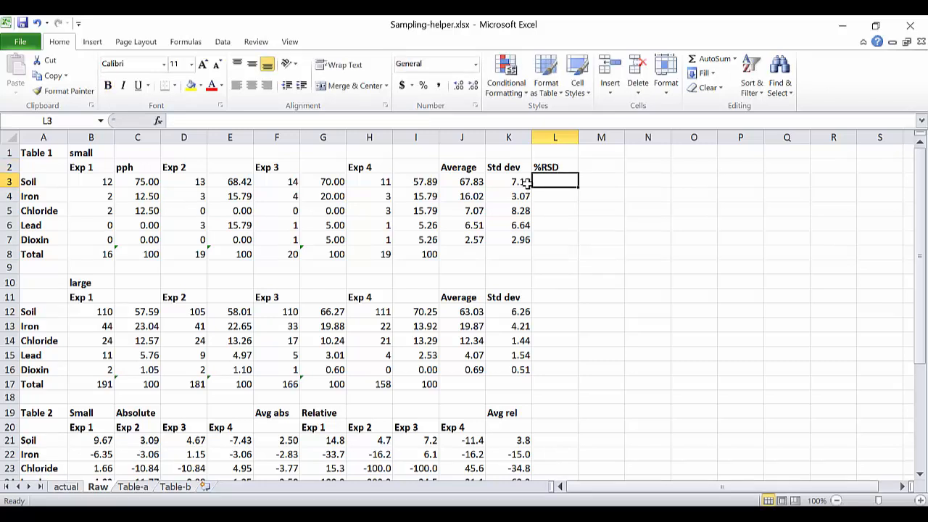
# Recheck K3 and J3 on the Raw sheet, and examine the *100 and ^ parts of the Soil Ks(small) formula in B3 of Table-b.
pyautogui.click(512, 184)
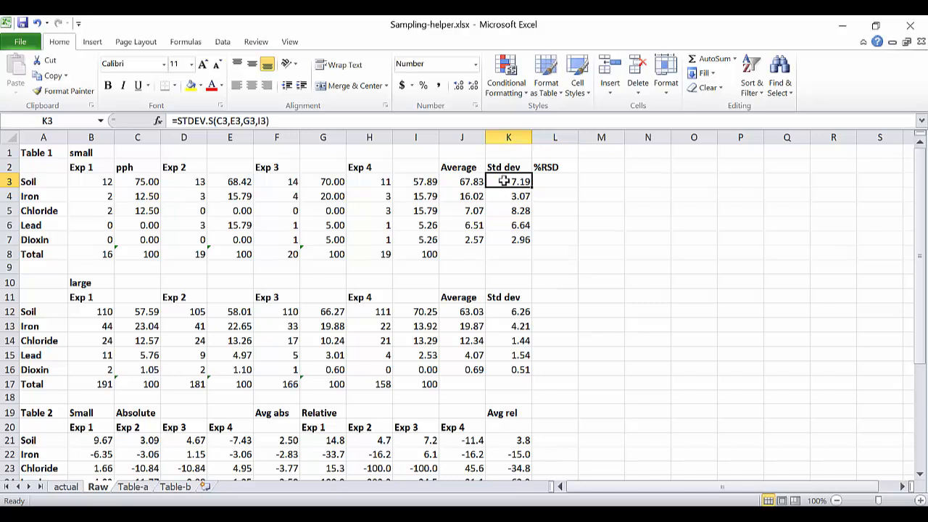
pyautogui.click(464, 181)
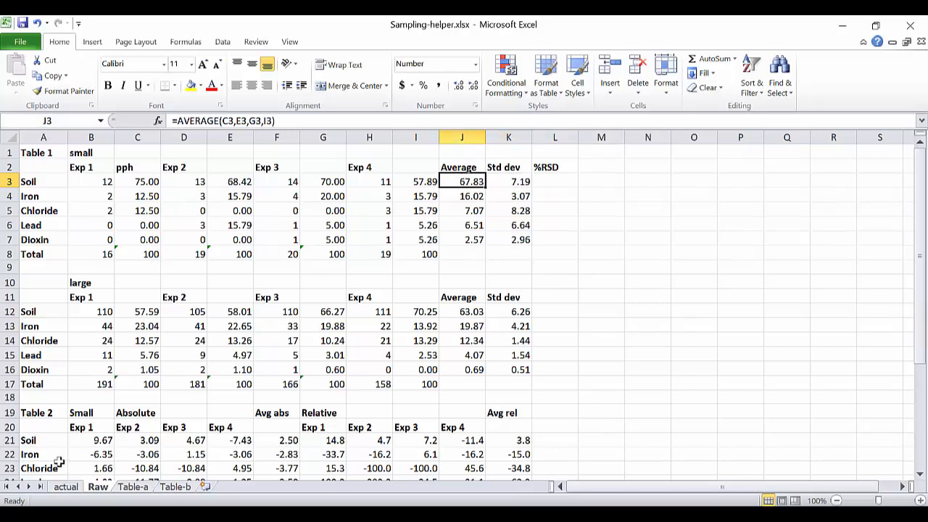
pyautogui.click(176, 486)
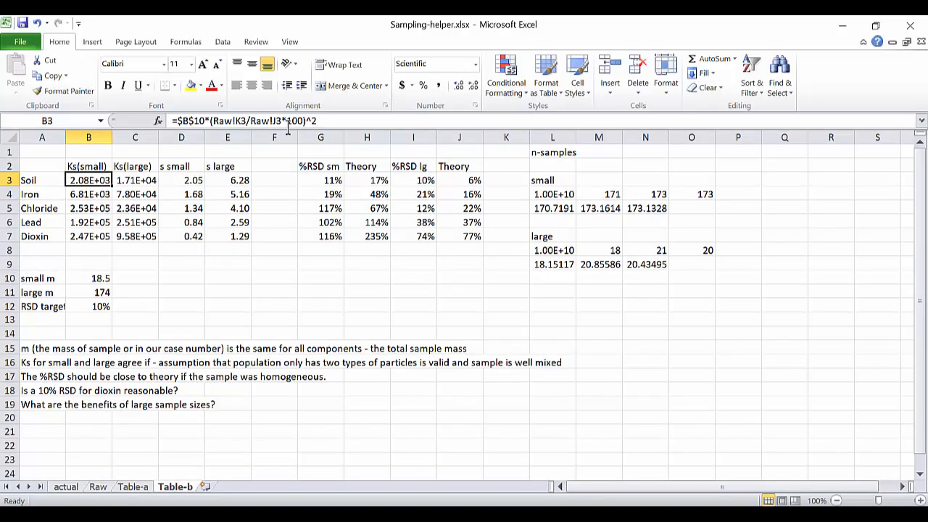
pyautogui.moveTo(282, 121); pyautogui.dragTo(303, 124)
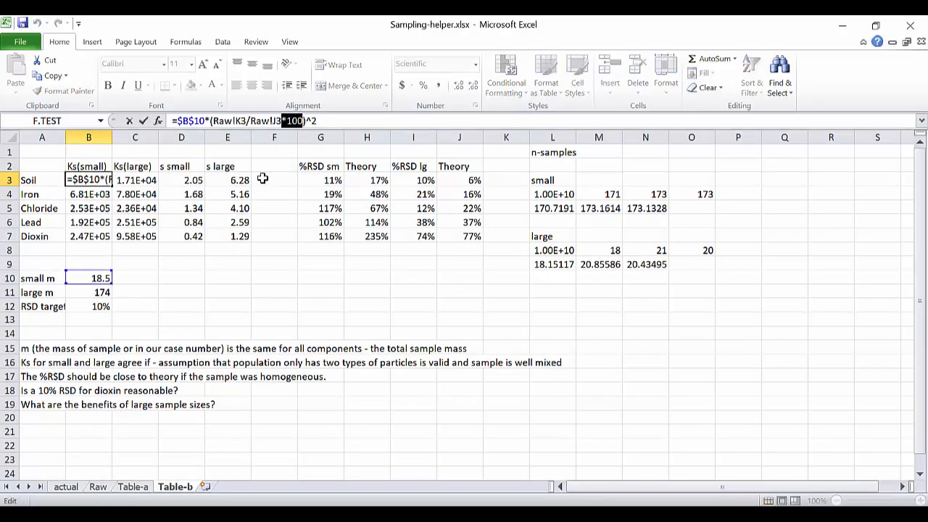
pyautogui.click(308, 122)
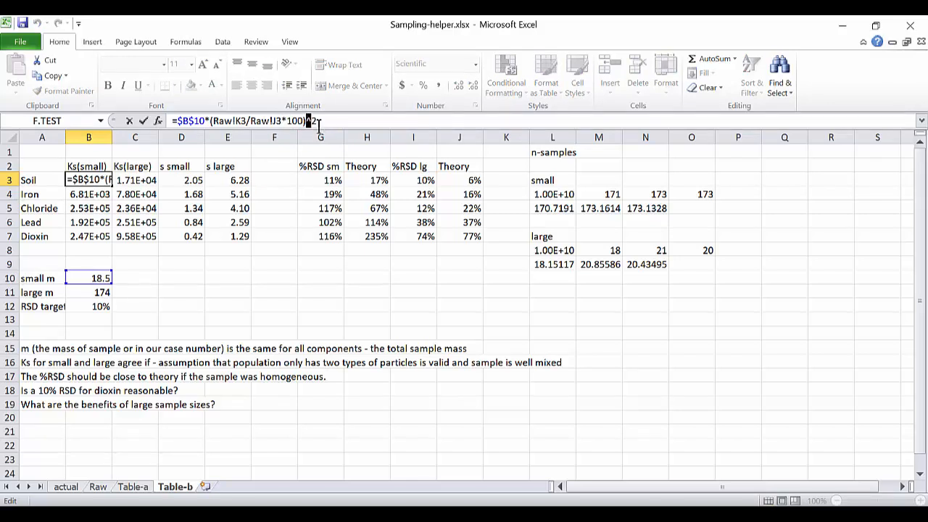
pyautogui.click(84, 178)
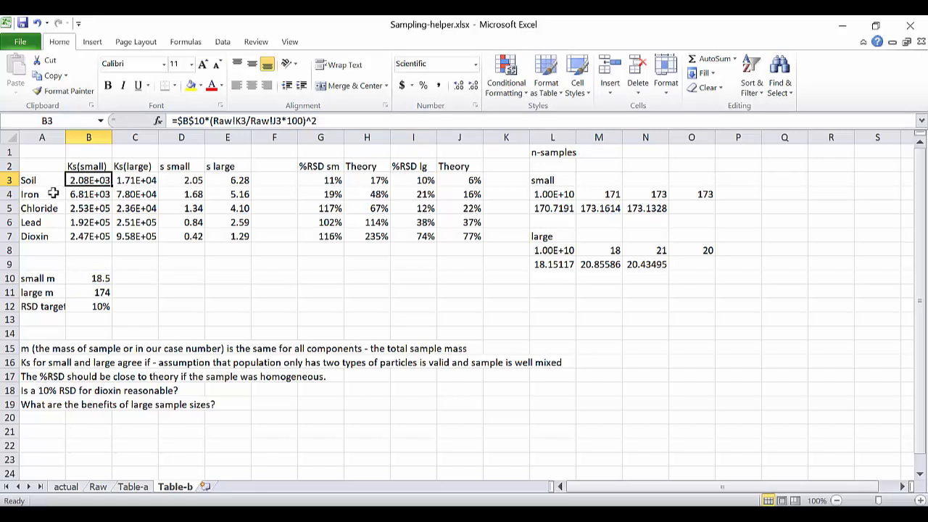
# Examine the Ks(large) formula for Soil in C3 and the note in row 16 on when small and large Ks agree.
pyautogui.click(130, 180)
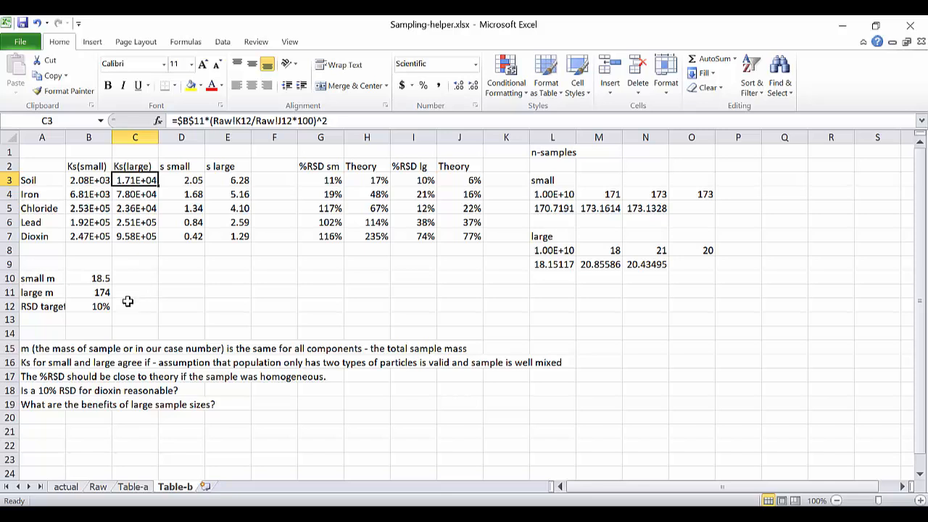
pyautogui.click(27, 362)
pyautogui.moveTo(28, 363); pyautogui.dragTo(563, 364)
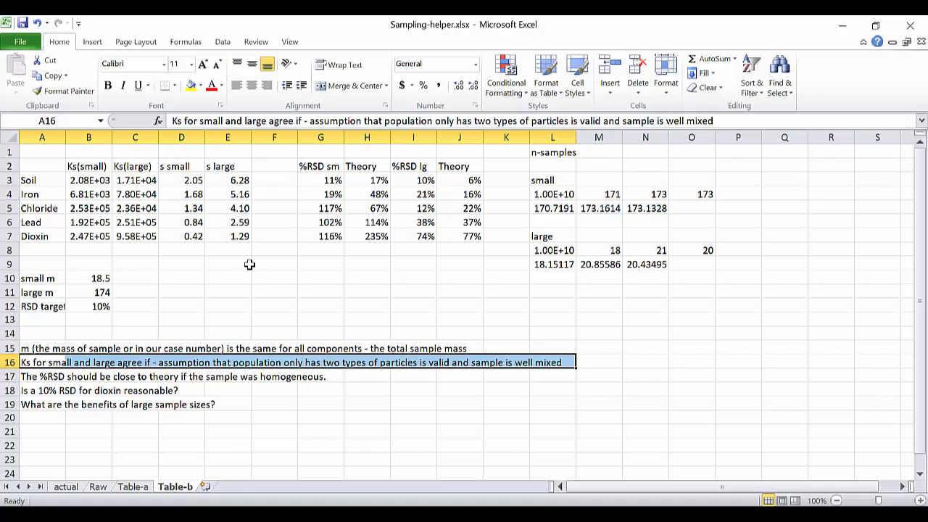
# Examine the s small formula for Soil in D3 of Table-b, covering the $B$10 reference and the actual!D2*(1-actual!D2) part.
pyautogui.click(187, 180)
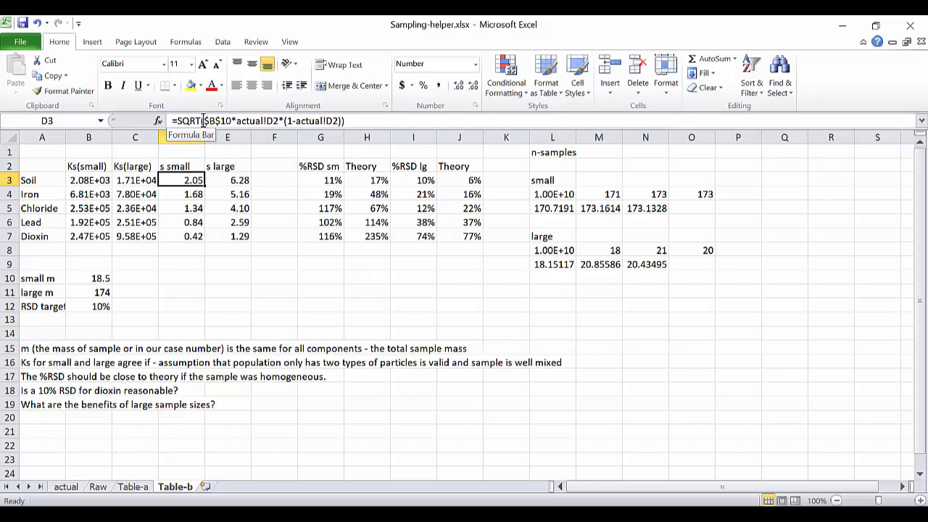
pyautogui.moveTo(206, 120); pyautogui.dragTo(231, 120)
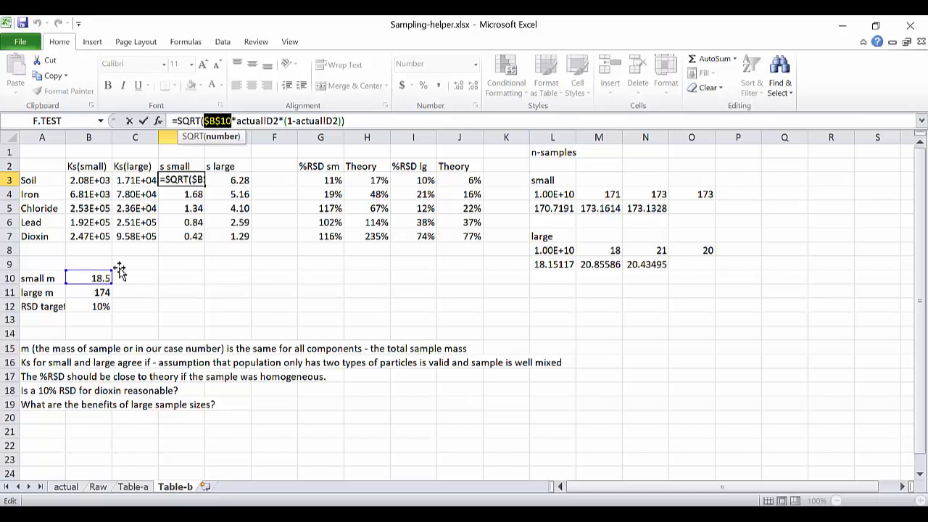
pyautogui.moveTo(235, 120); pyautogui.dragTo(352, 127)
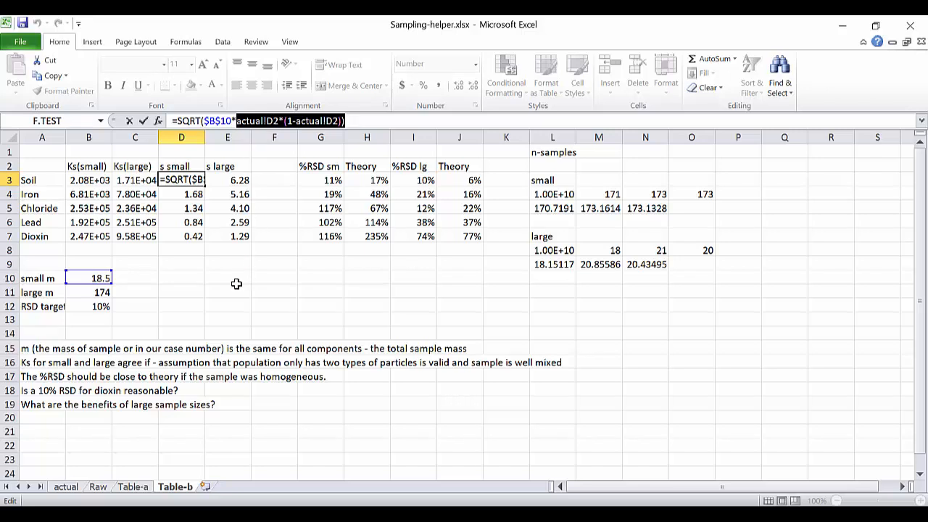
pyautogui.press('Escape')
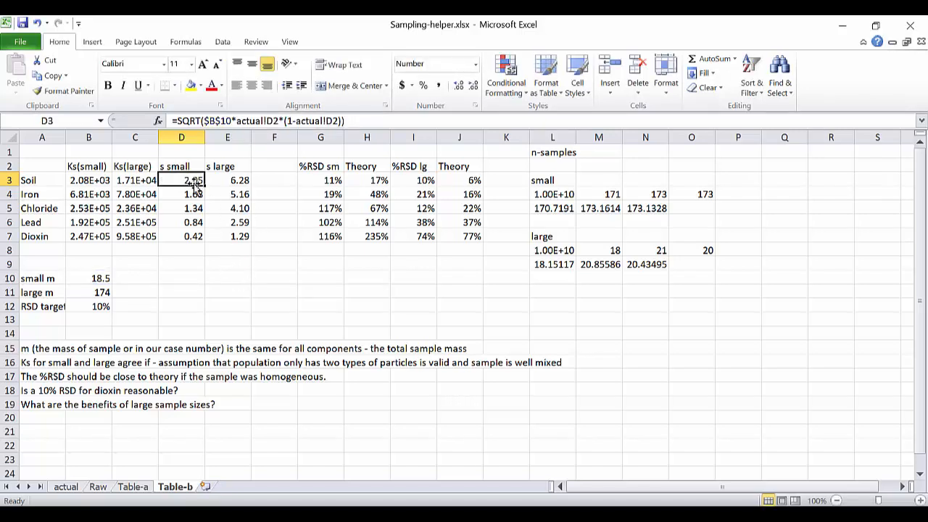
# Compare the s small and s large values for all five components in D3:E7, checking the formula behind each column.
pyautogui.moveTo(192, 179); pyautogui.dragTo(236, 236)
pyautogui.click(224, 266)
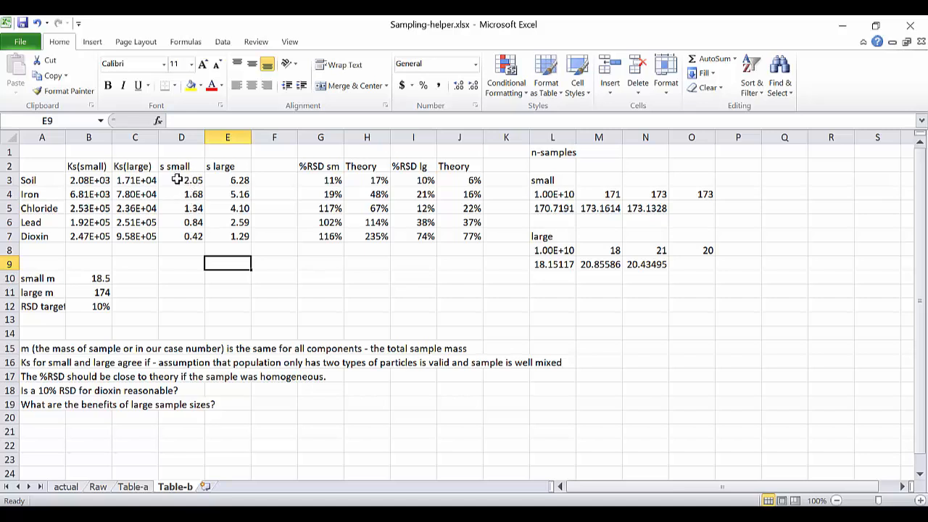
pyautogui.moveTo(177, 180); pyautogui.dragTo(227, 233)
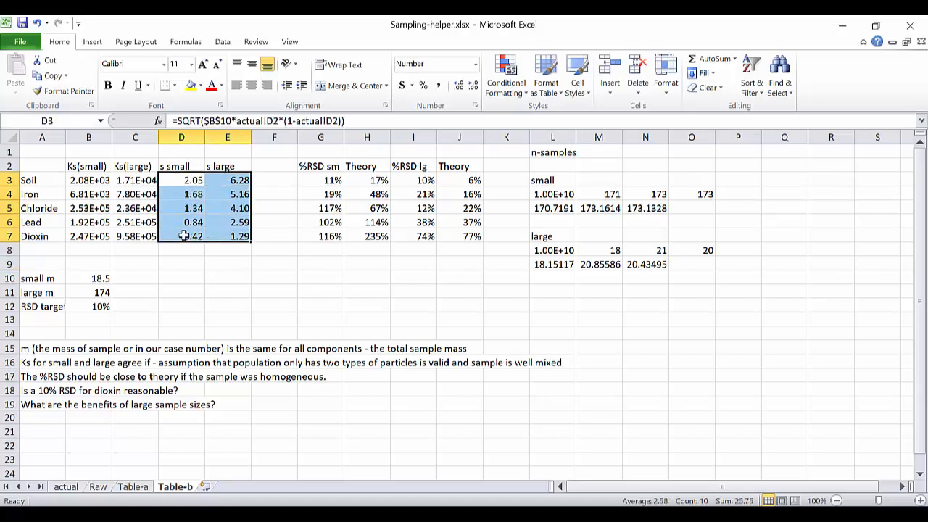
pyautogui.moveTo(184, 180); pyautogui.dragTo(183, 236)
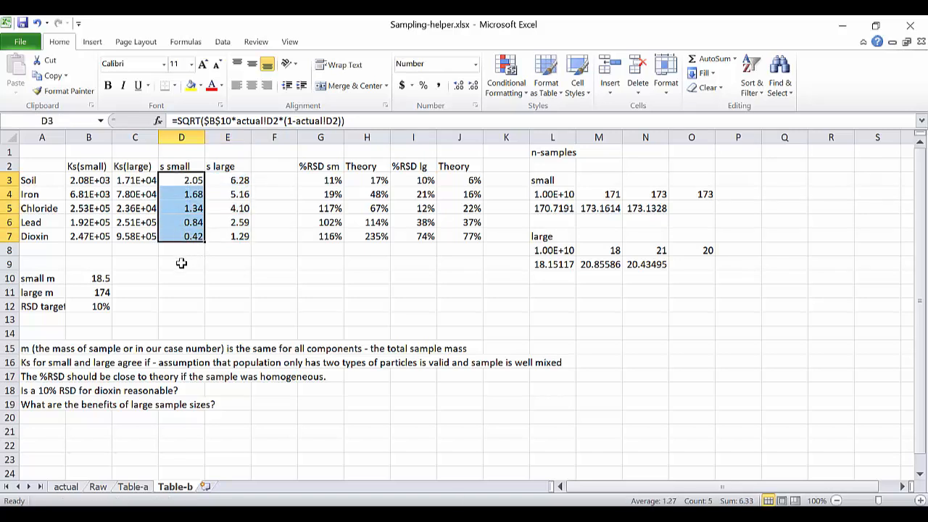
pyautogui.moveTo(219, 182); pyautogui.dragTo(215, 239)
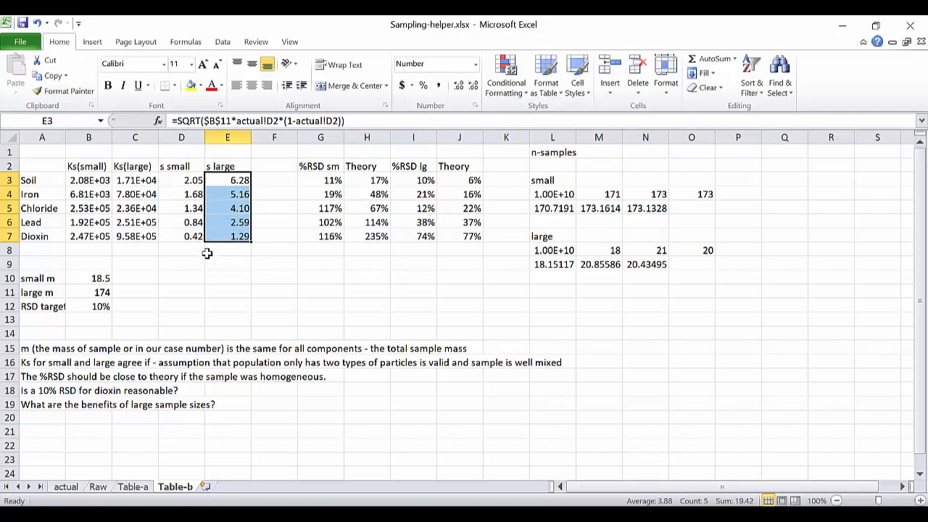
pyautogui.click(188, 176)
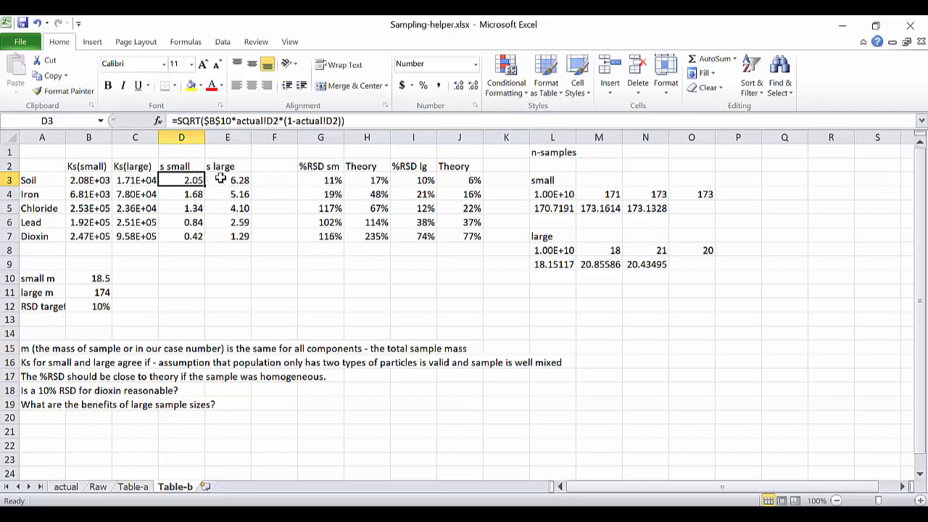
# Compare the Soil formulas for the small-sample %RSD in G3 and the small and large Theory values in H3 and J3.
pyautogui.click(362, 180)
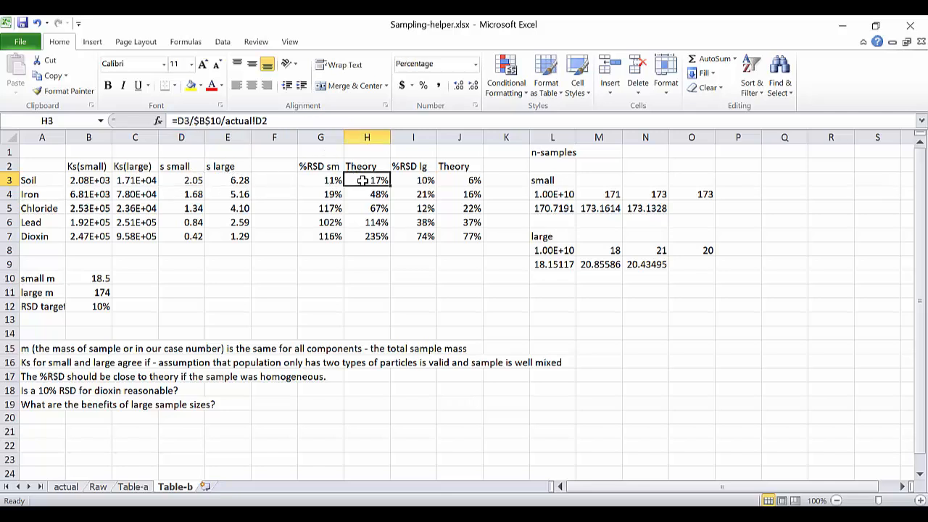
pyautogui.click(328, 181)
pyautogui.click(364, 180)
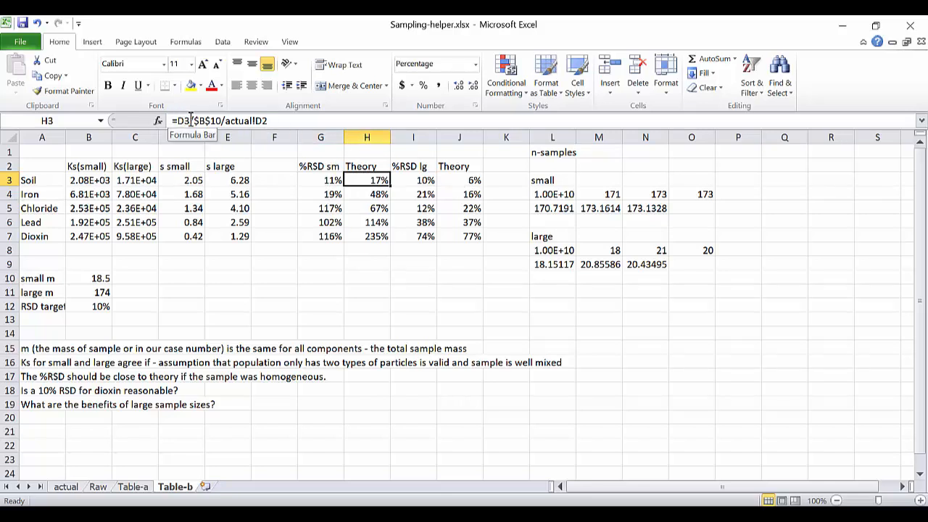
pyautogui.click(332, 180)
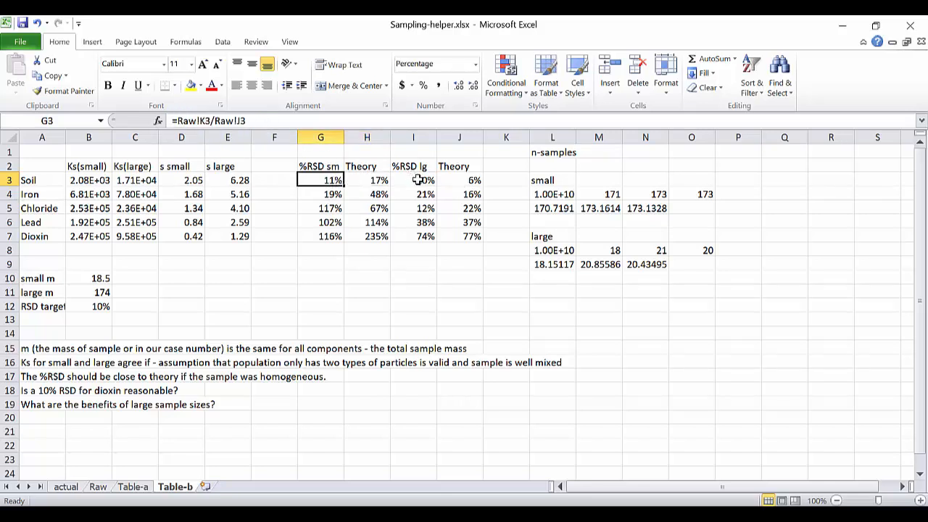
pyautogui.click(459, 181)
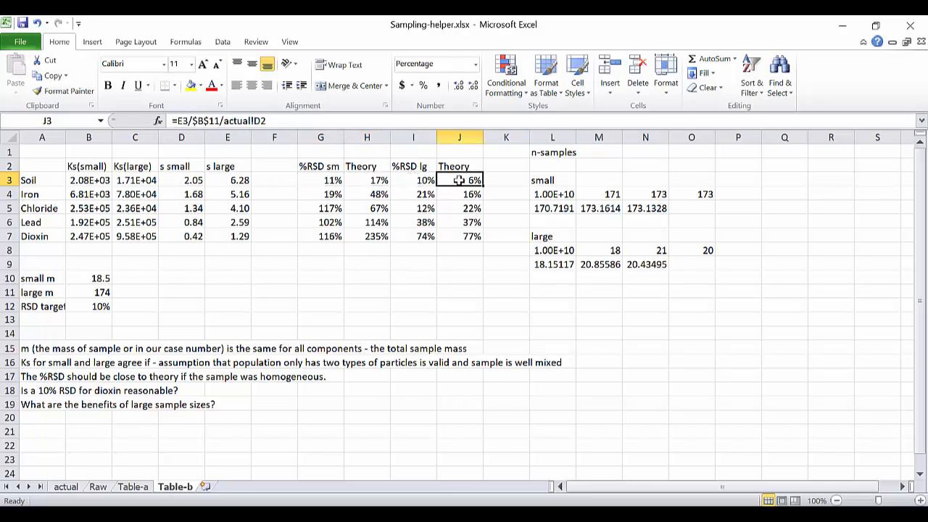
# Examine each part of the small-sample Theory formula in H3: D3, $B$10 and actual!D2.
pyautogui.click(370, 180)
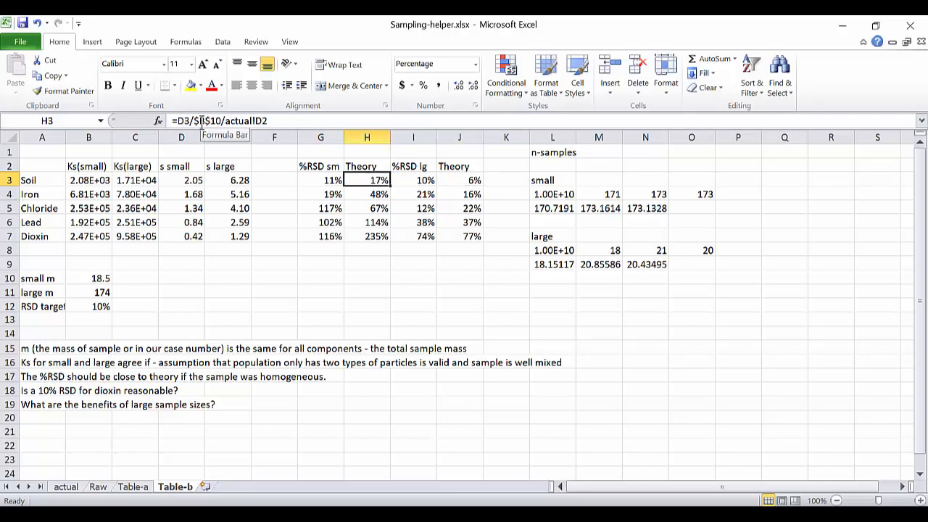
pyautogui.moveTo(194, 122); pyautogui.dragTo(267, 122)
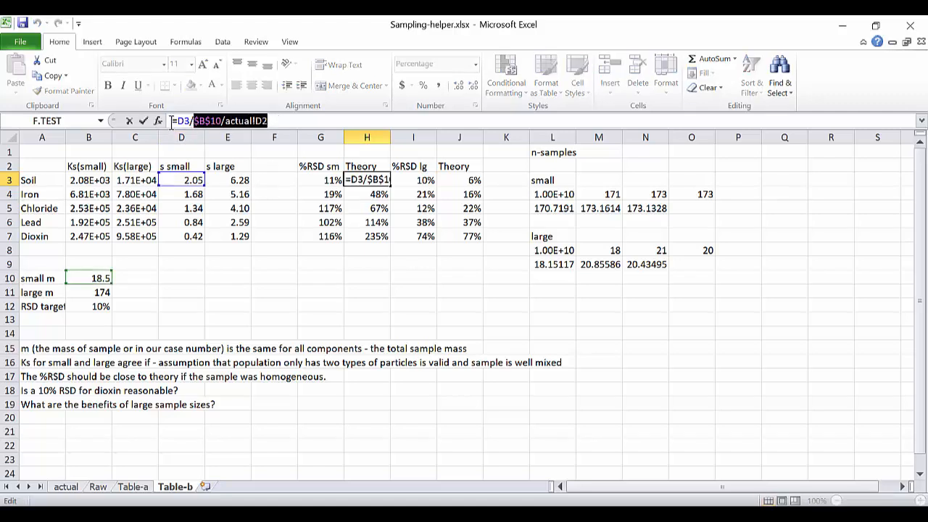
pyautogui.moveTo(180, 122); pyautogui.dragTo(187, 121)
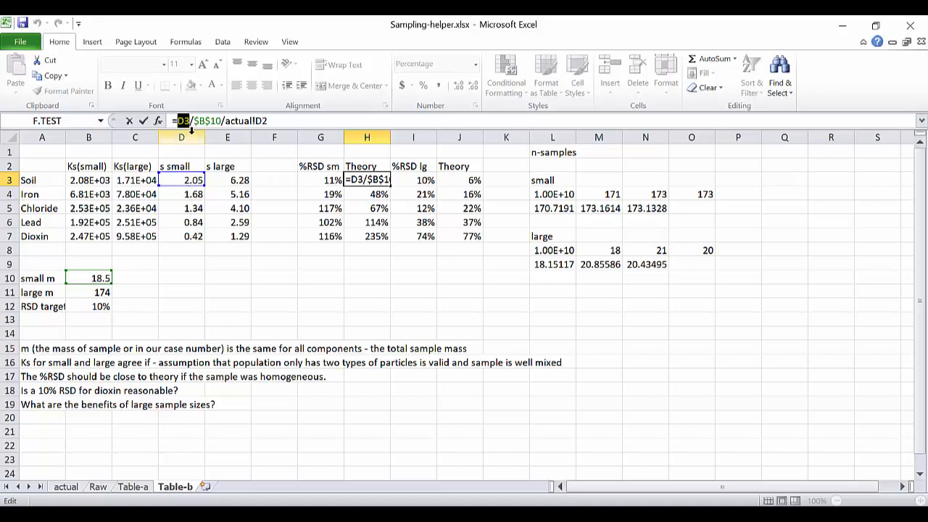
pyautogui.moveTo(193, 122); pyautogui.dragTo(227, 121)
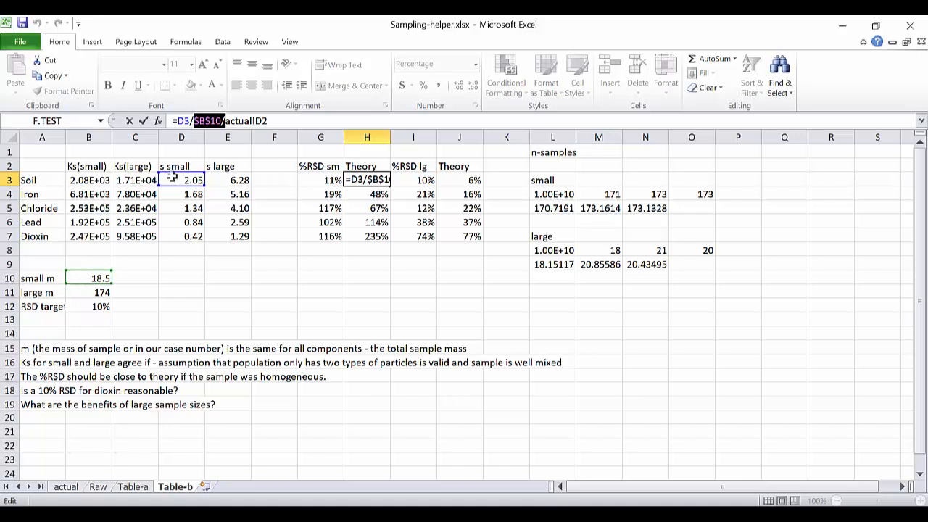
pyautogui.moveTo(225, 122); pyautogui.dragTo(268, 121)
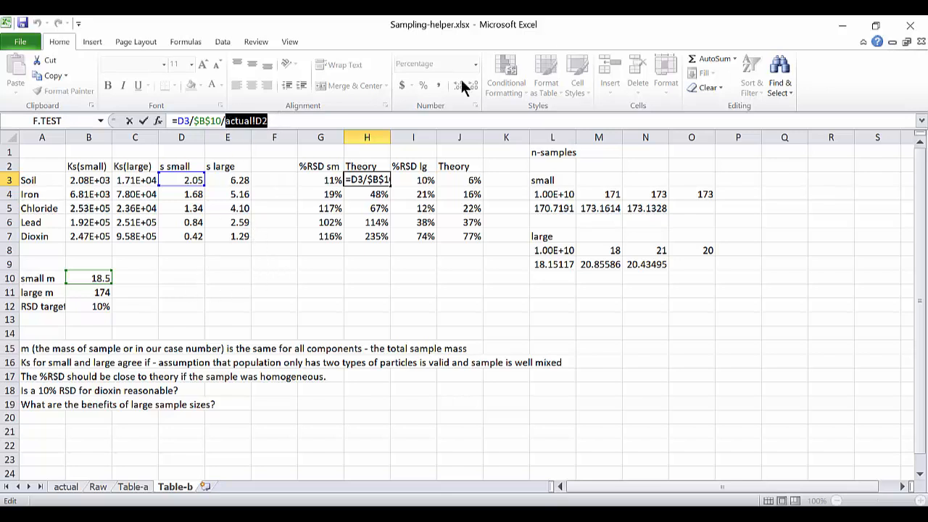
pyautogui.hotkey('ctrl', 'Return')
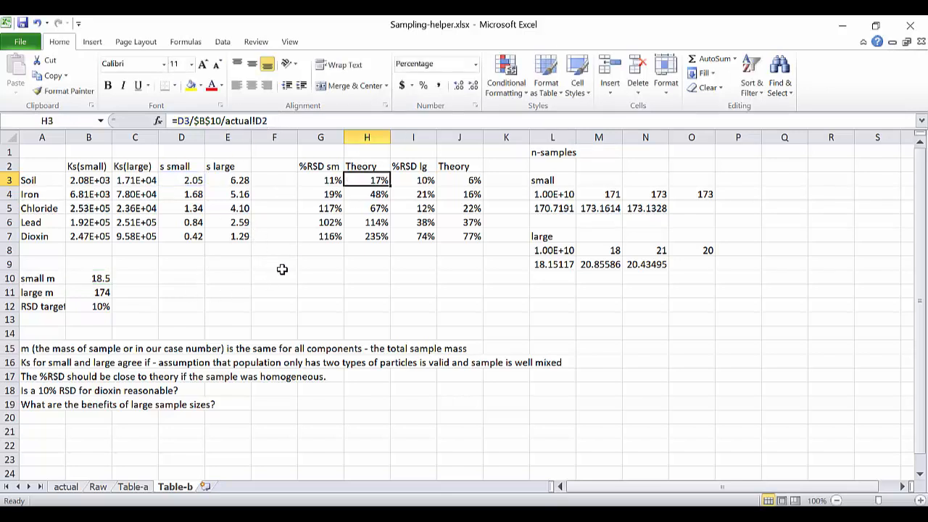
# Insert a text box below the %RSD and Theory columns, around G10:J13, reading: denominator is "np".
pyautogui.click(280, 267)
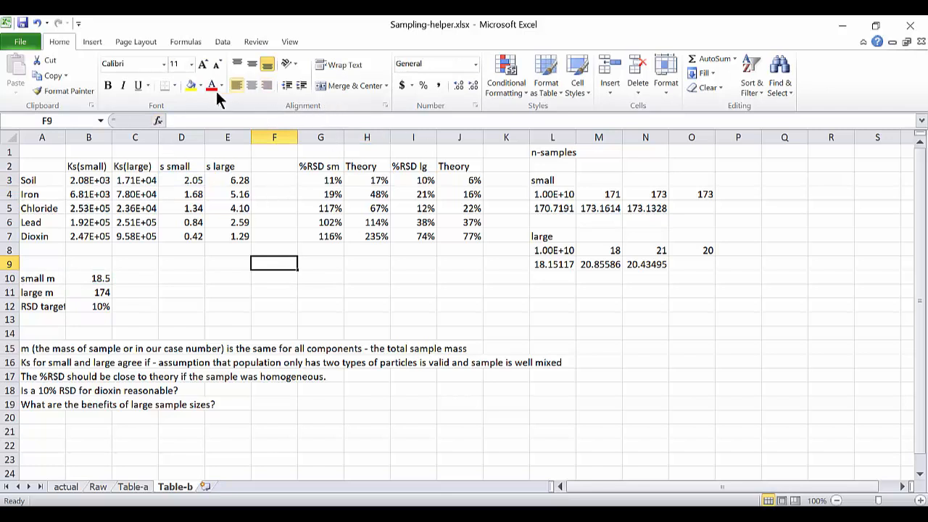
pyautogui.click(99, 43)
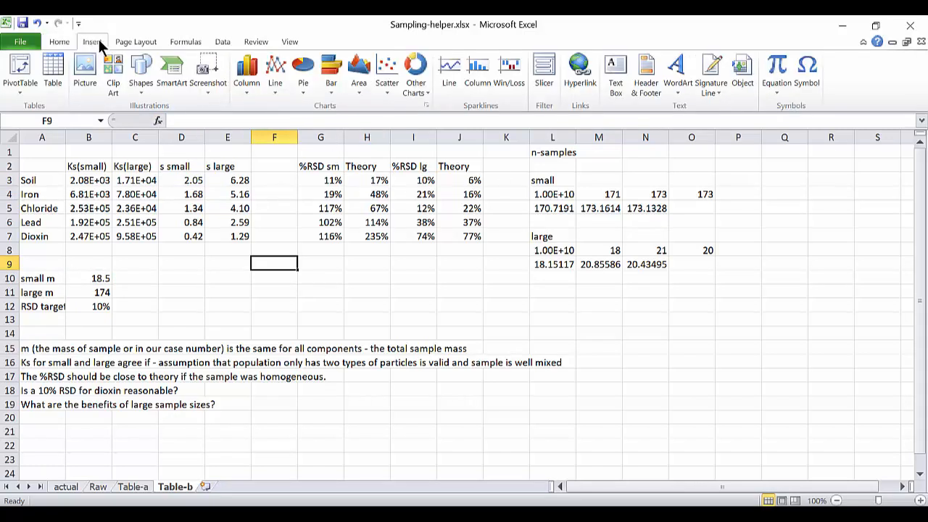
pyautogui.click(615, 82)
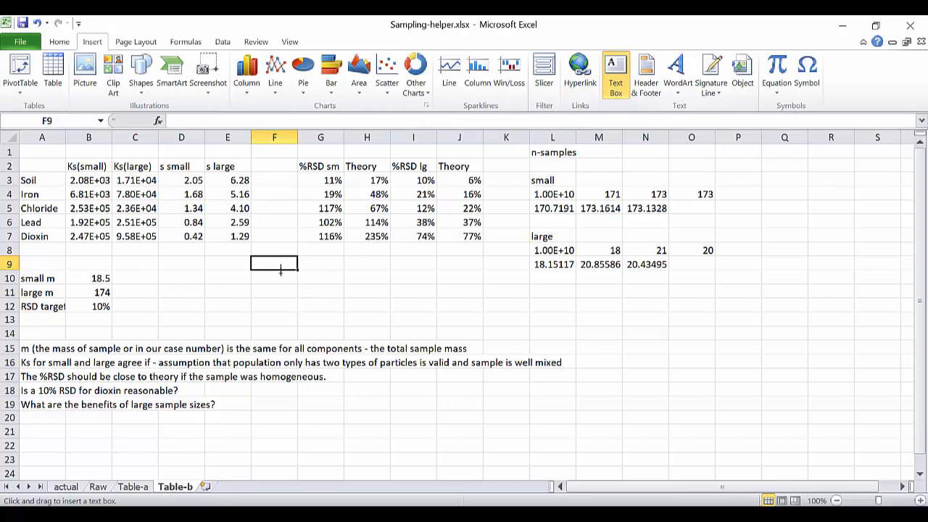
pyautogui.moveTo(317, 272); pyautogui.dragTo(458, 322)
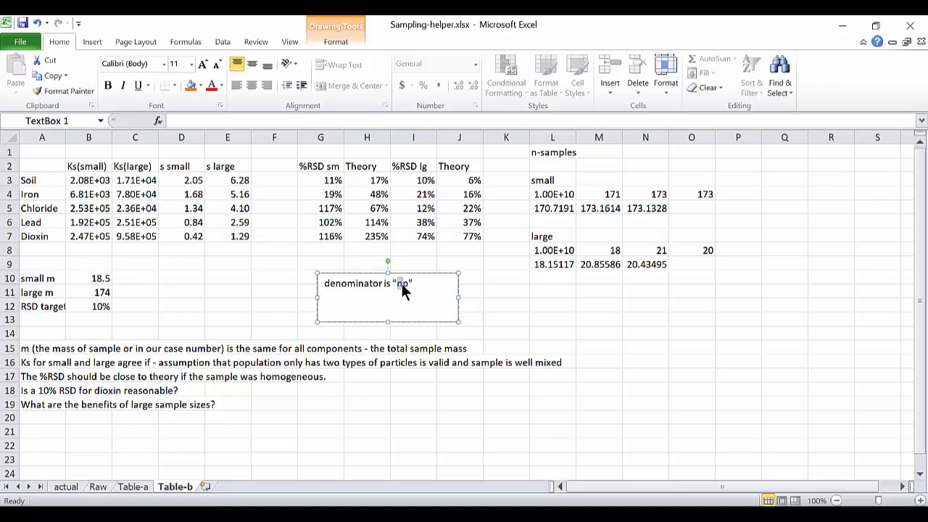
pyautogui.moveTo(404, 285); pyautogui.dragTo(408, 285)
# Rewrite the small-sample Theory formula for Soil in H3 as =D3/($B$10*actual!D2), grouping the denominator as a product.
pyautogui.click(379, 180)
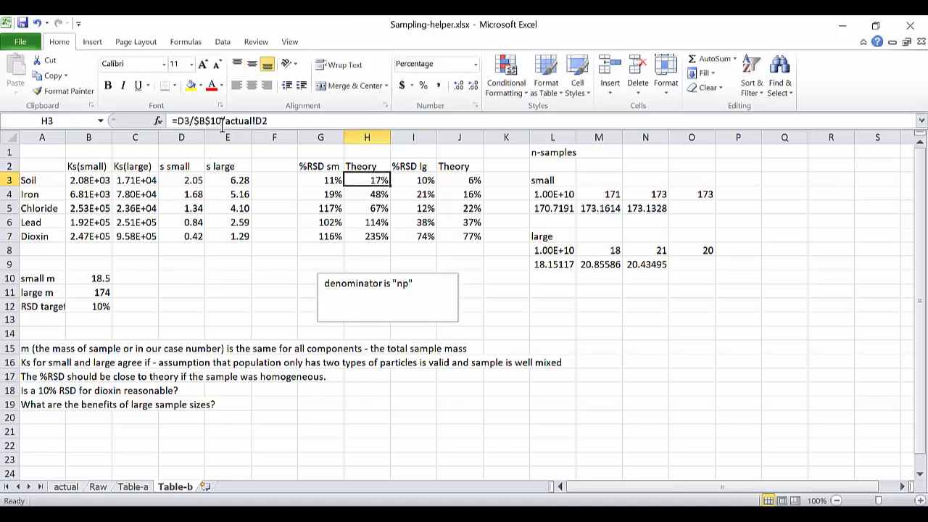
pyautogui.click(193, 121)
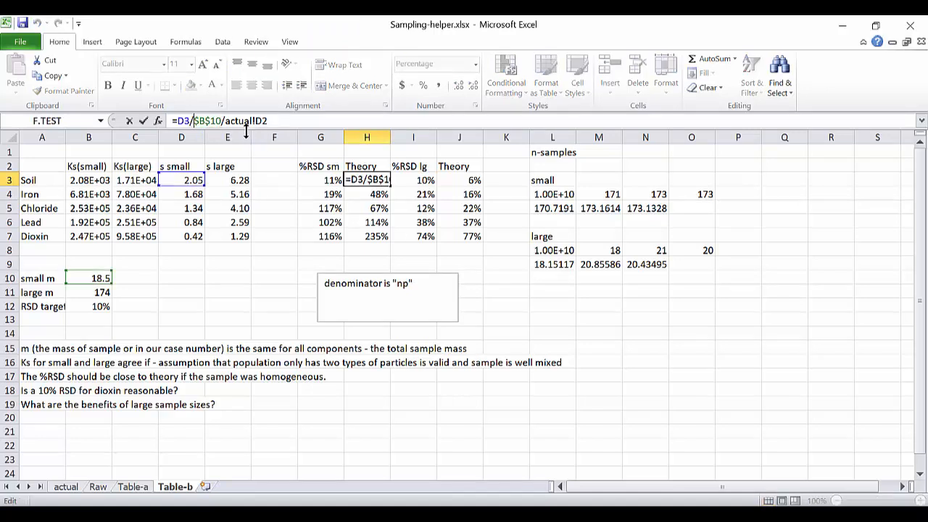
pyautogui.write('(')
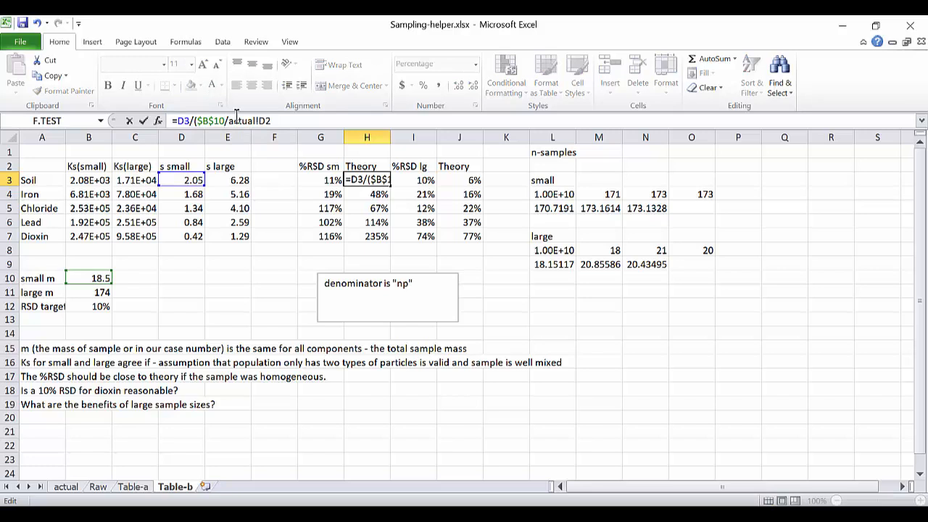
pyautogui.press('BackSpace')
pyautogui.write('*')
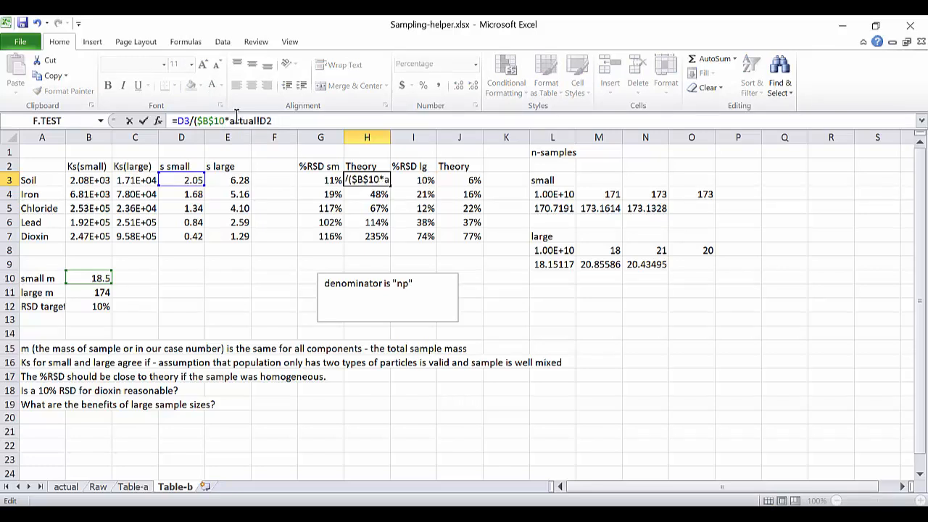
pyautogui.write(')')
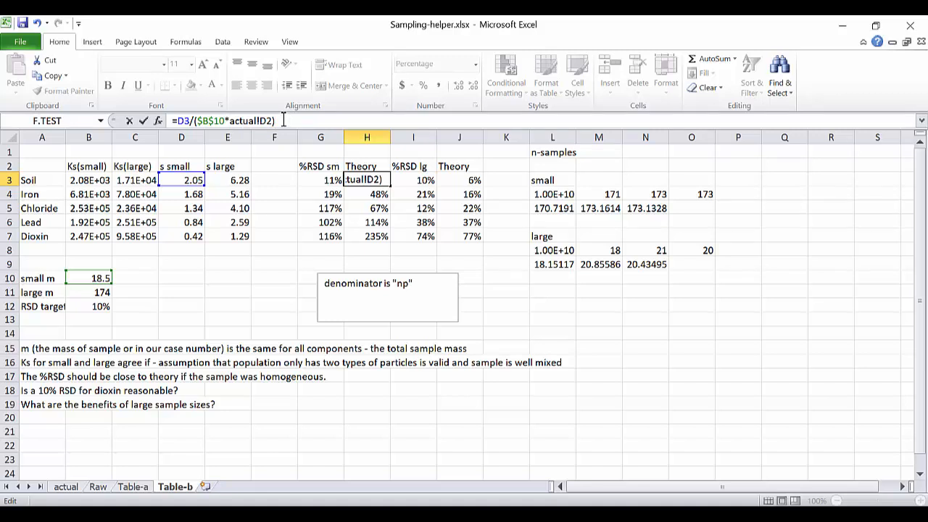
pyautogui.press('Return')
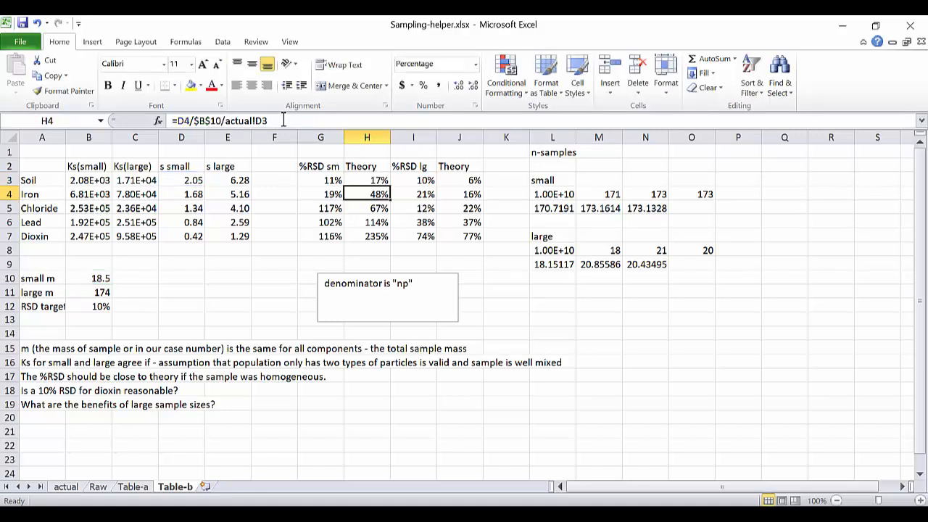
pyautogui.press('Up')
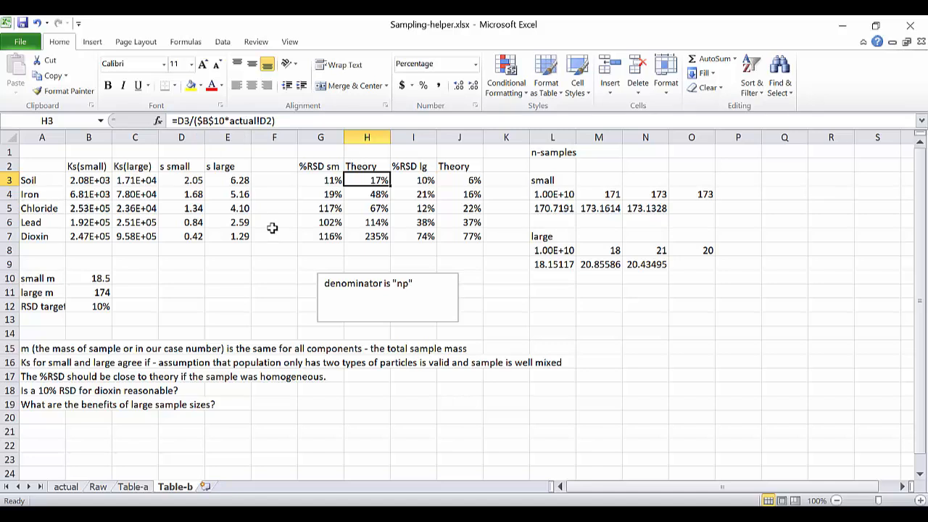
# Check the large-sample Theory formula in J3, trace the soil p and pph formulas on the actual sheet, and open Table-a.
pyautogui.click(447, 180)
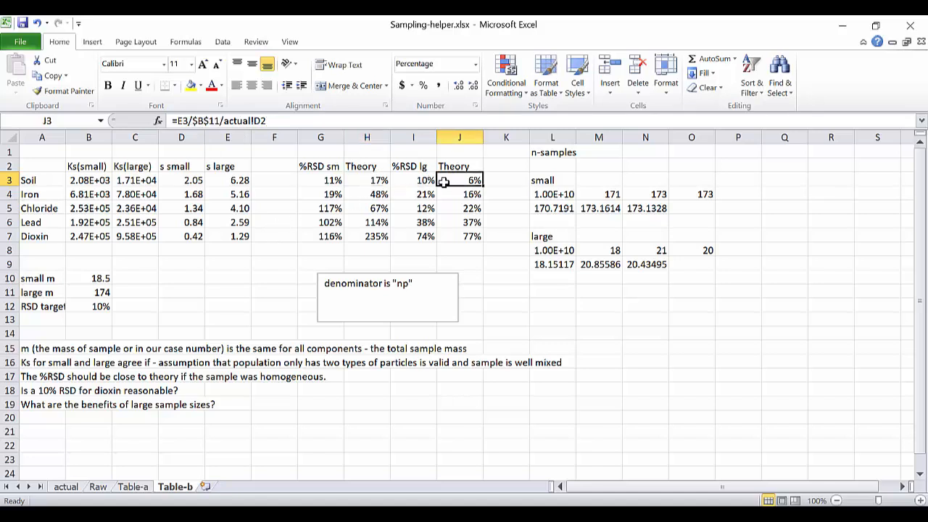
pyautogui.click(71, 489)
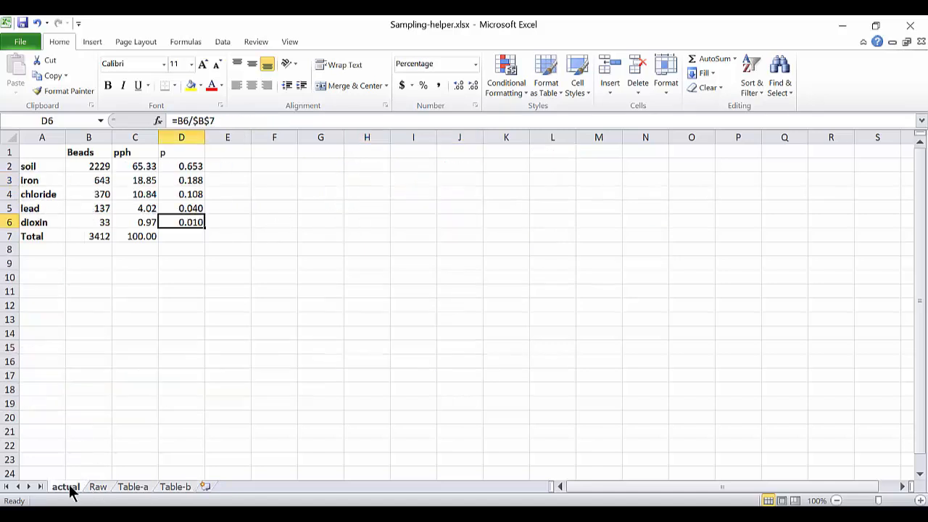
pyautogui.click(190, 166)
pyautogui.click(142, 166)
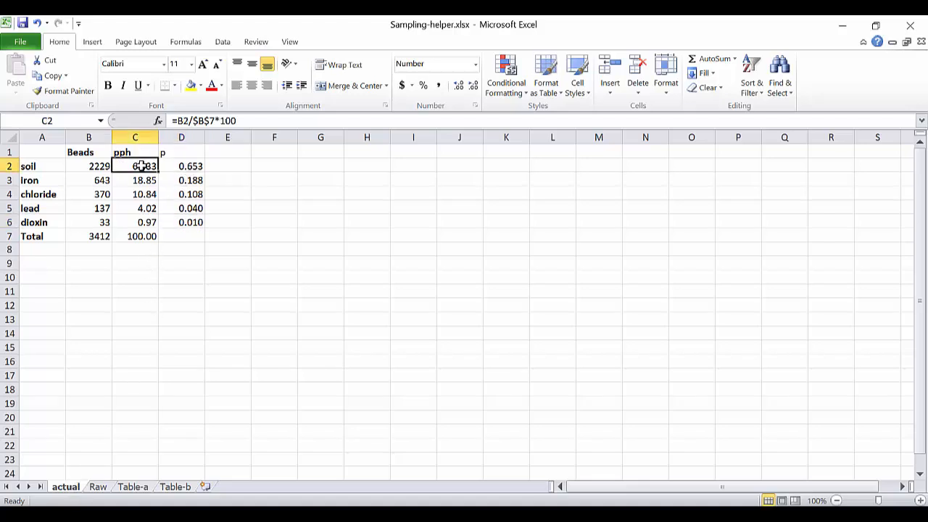
pyautogui.click(178, 166)
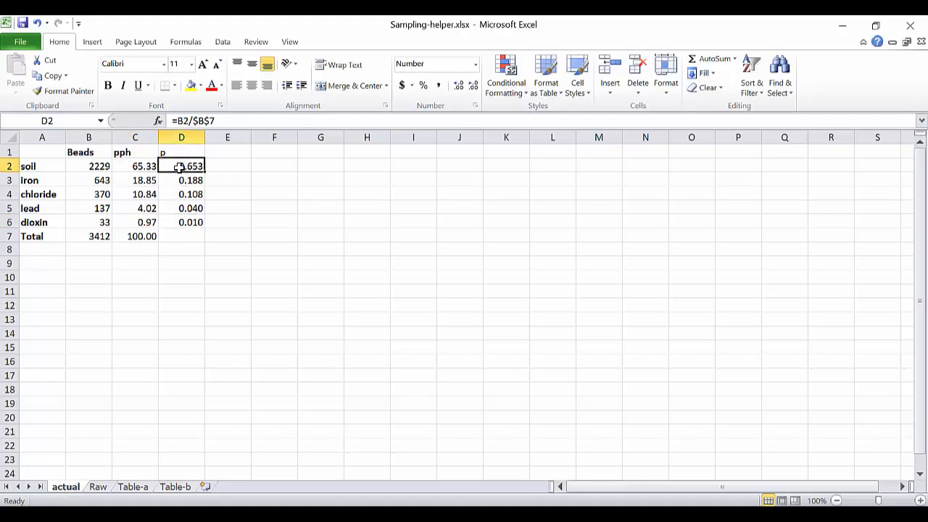
pyautogui.click(133, 492)
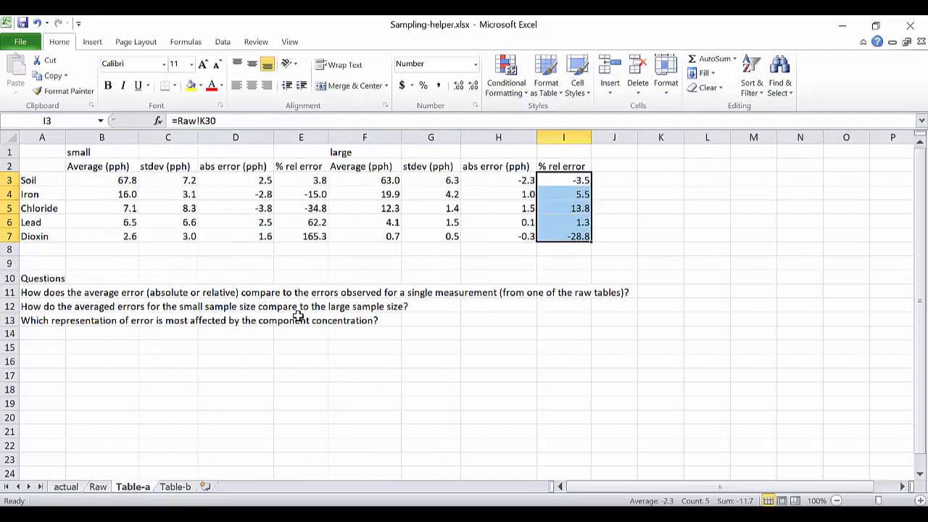
# Trace the small-sample Theory formula for Soil in H3 of Table-b to the soil p value on the actual sheet, and return to Table-b.
pyautogui.click(180, 489)
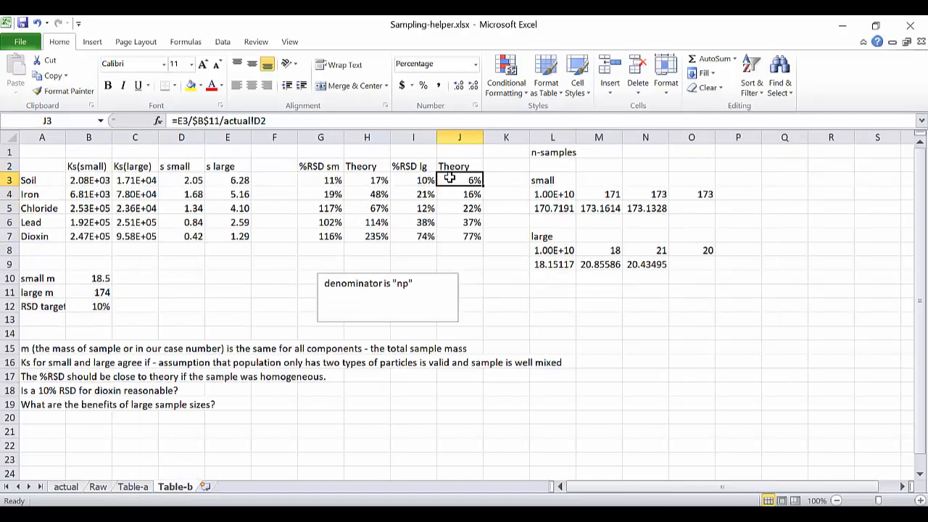
pyautogui.click(378, 181)
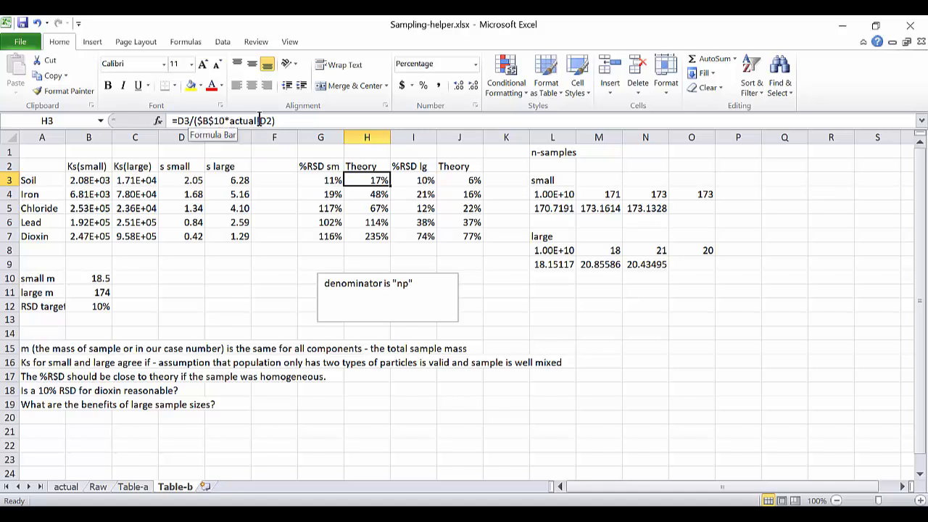
pyautogui.click(67, 488)
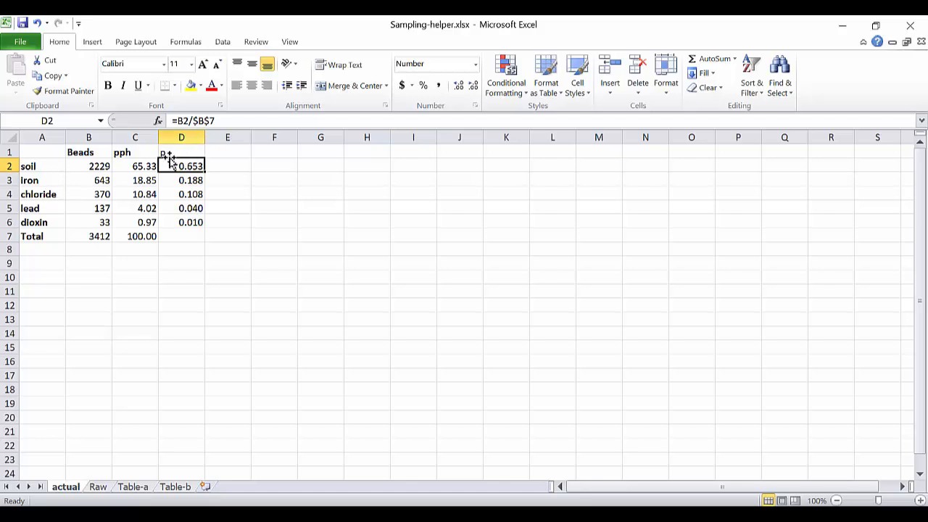
pyautogui.click(175, 487)
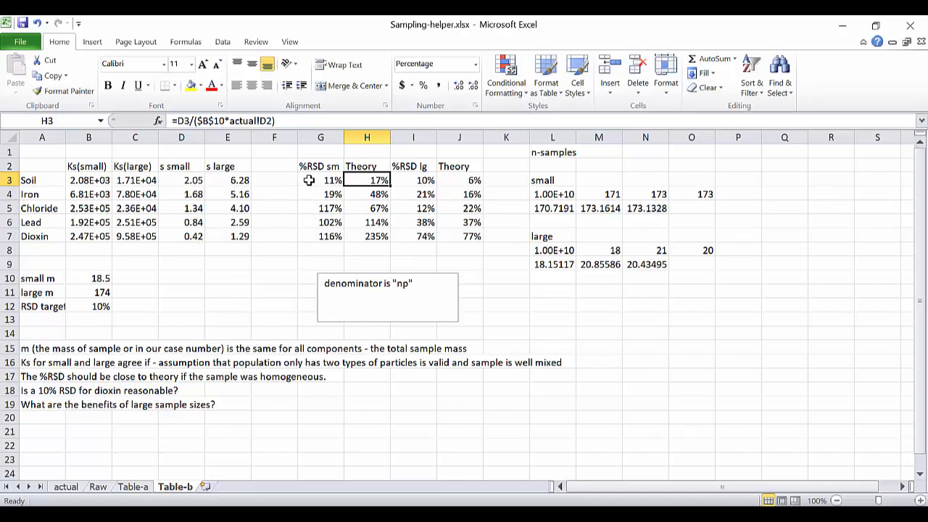
# Compare the small- and large-sample %RSD values with their Theory values in G3:J7, focusing on the Soil and Dioxin rows.
pyautogui.moveTo(327, 181); pyautogui.dragTo(373, 238)
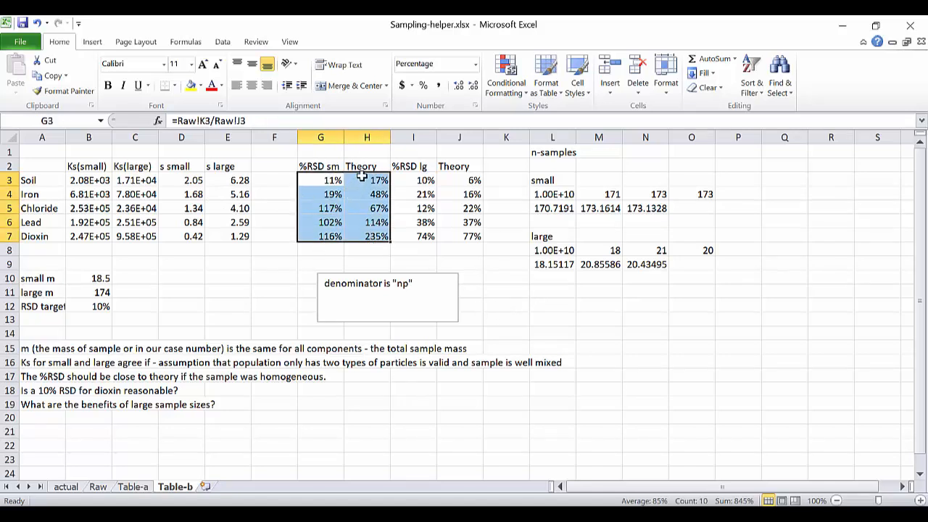
pyautogui.click(332, 180)
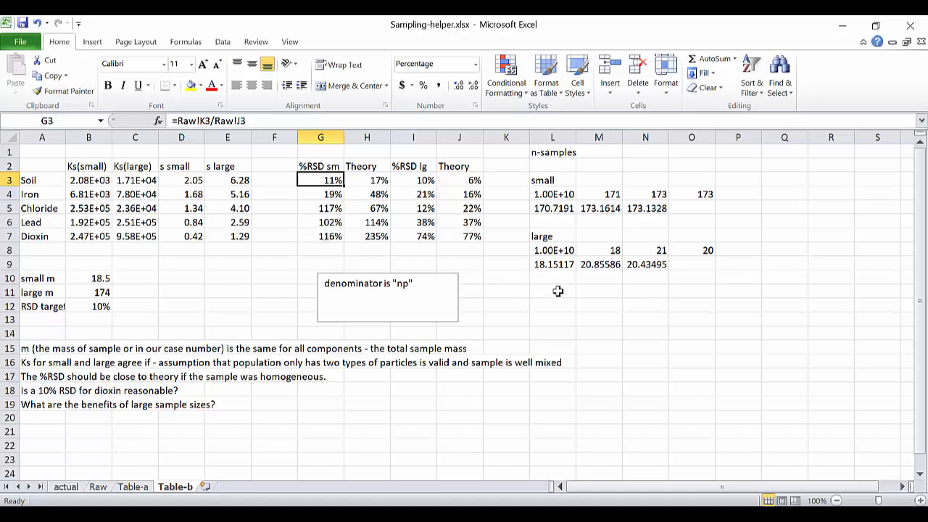
pyautogui.moveTo(51, 236); pyautogui.dragTo(475, 236)
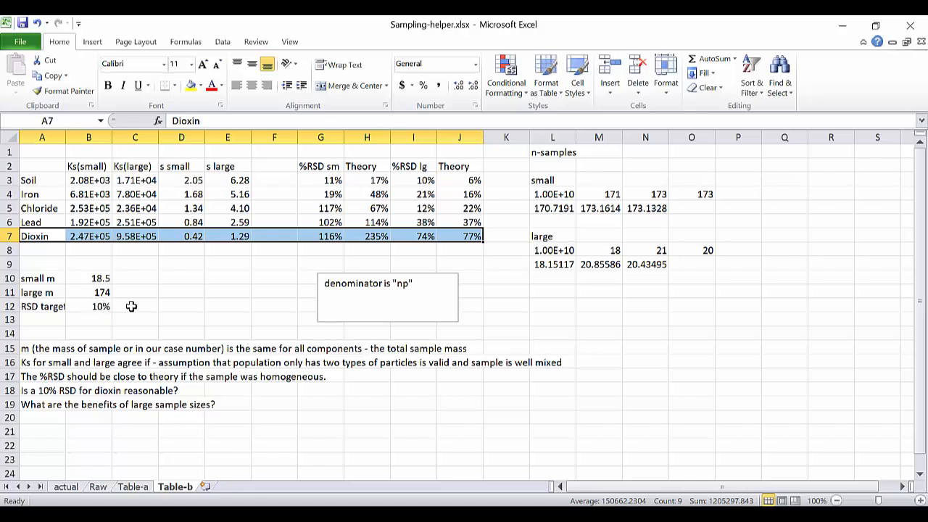
pyautogui.click(424, 181)
pyautogui.moveTo(425, 180); pyautogui.dragTo(443, 180)
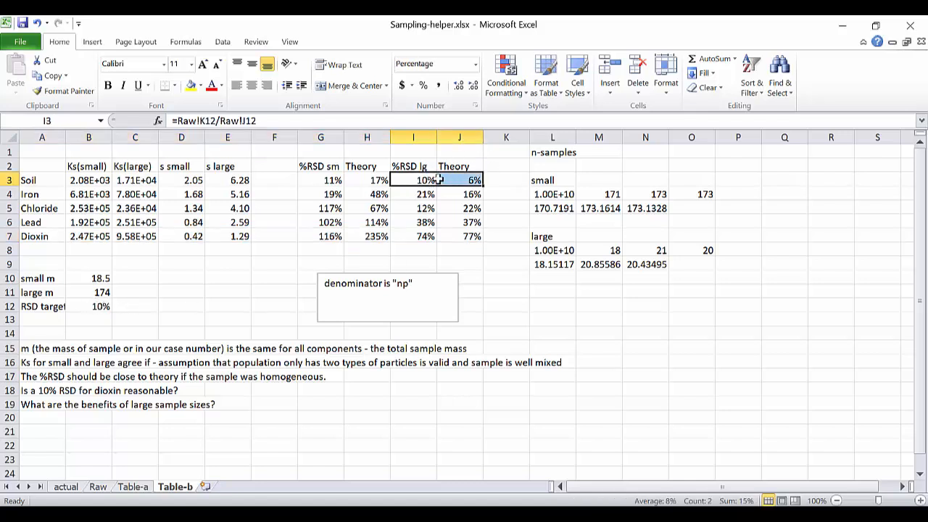
pyautogui.moveTo(320, 178); pyautogui.dragTo(457, 182)
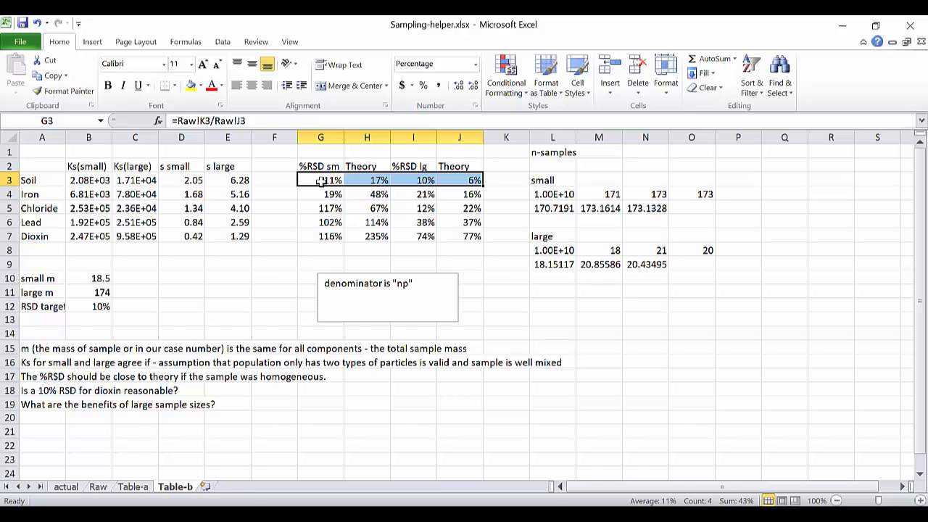
pyautogui.click(455, 180)
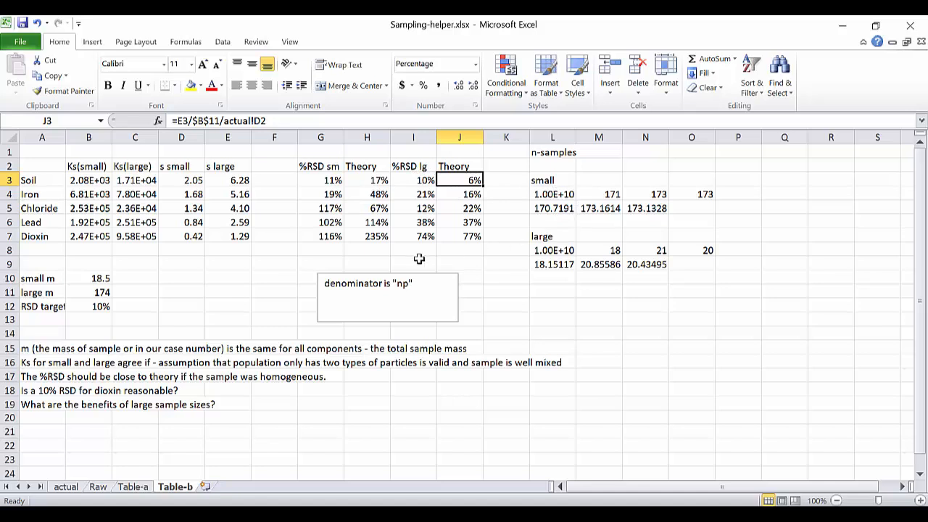
pyautogui.moveTo(326, 241); pyautogui.dragTo(469, 243)
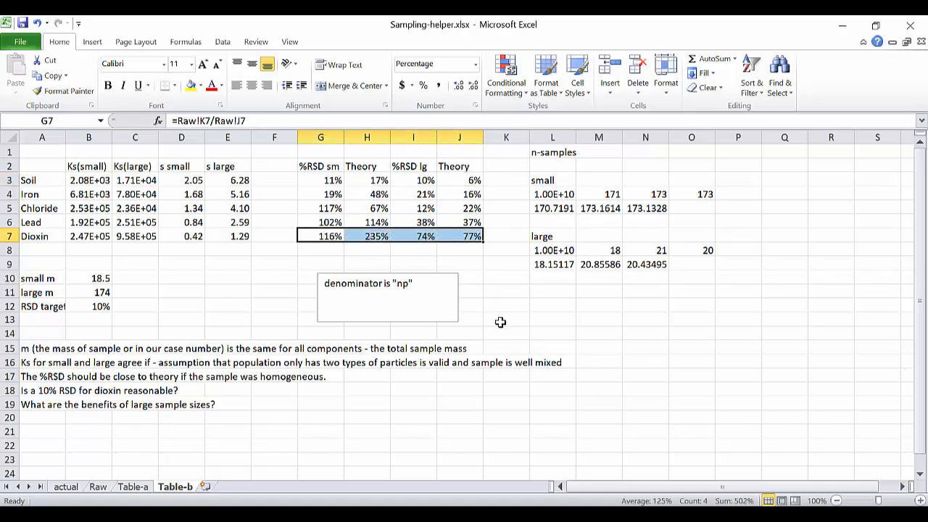
# Examine the small-sample n formula in L5, including its TINV term and the cells it references.
pyautogui.click(544, 208)
pyautogui.click(455, 120)
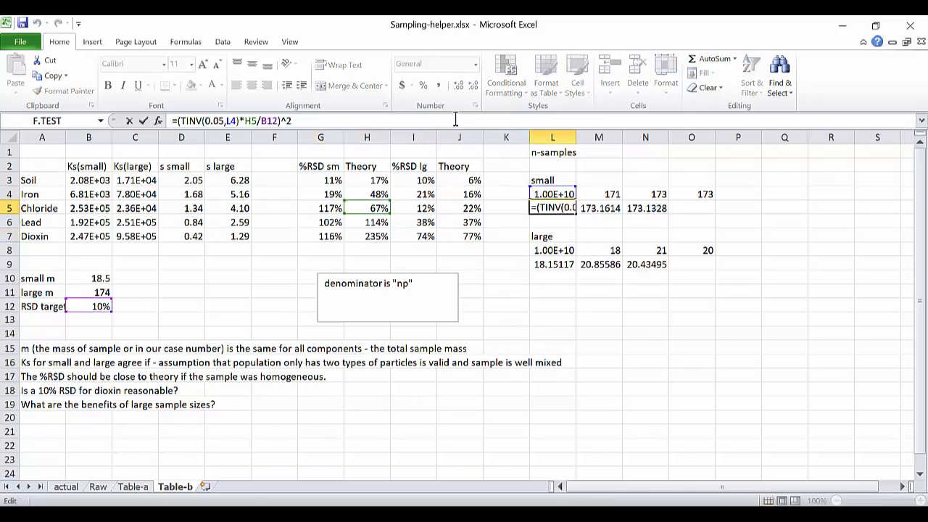
pyautogui.press('Escape')
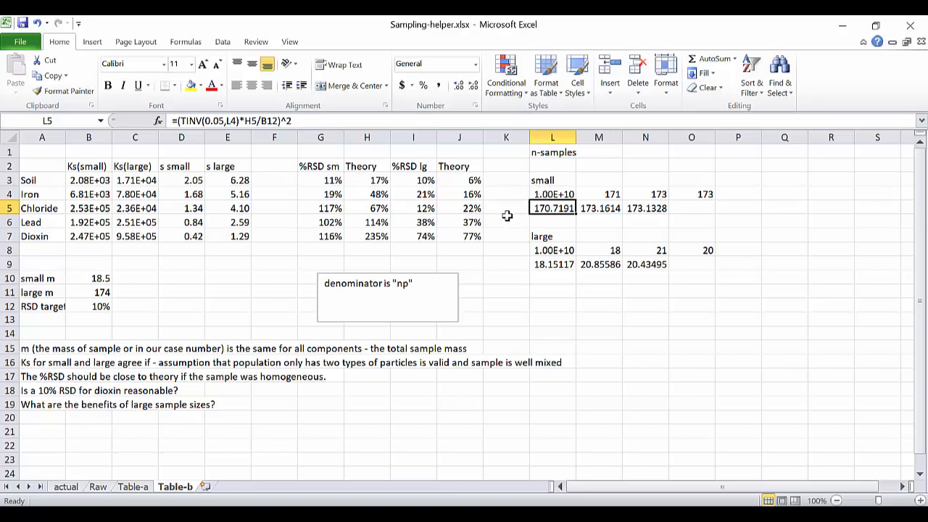
pyautogui.click(398, 120)
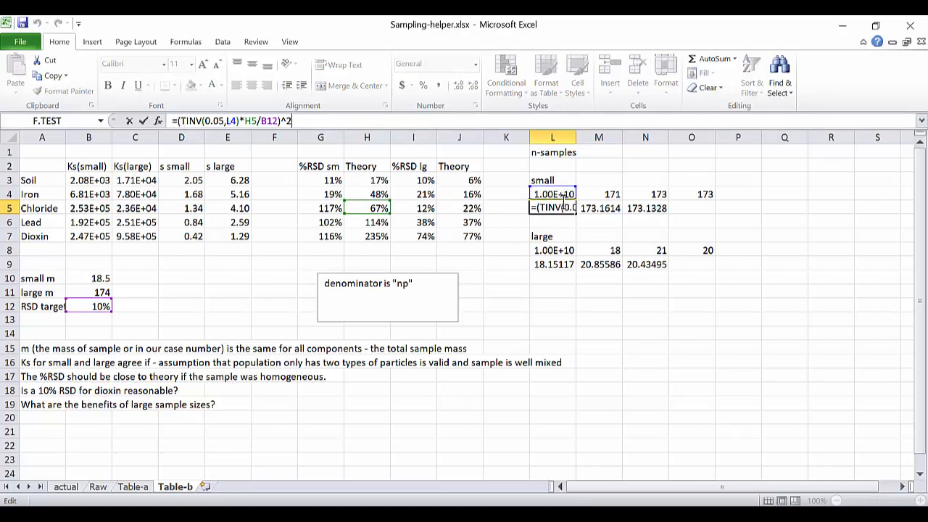
pyautogui.press('Escape')
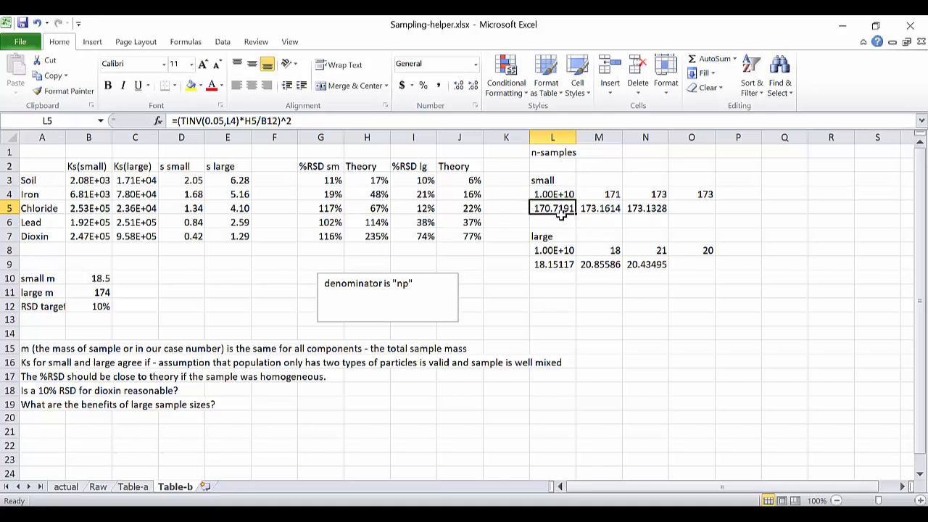
pyautogui.click(400, 120)
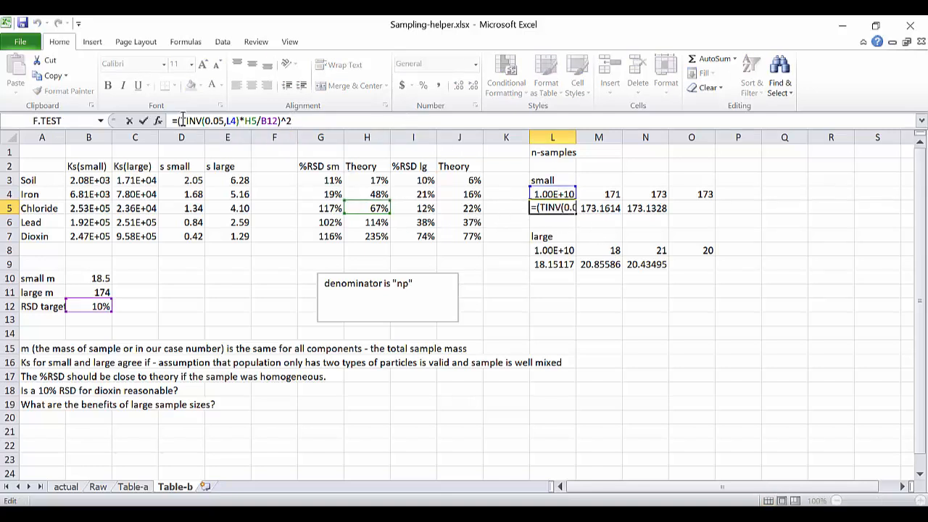
pyautogui.moveTo(182, 120); pyautogui.dragTo(237, 120)
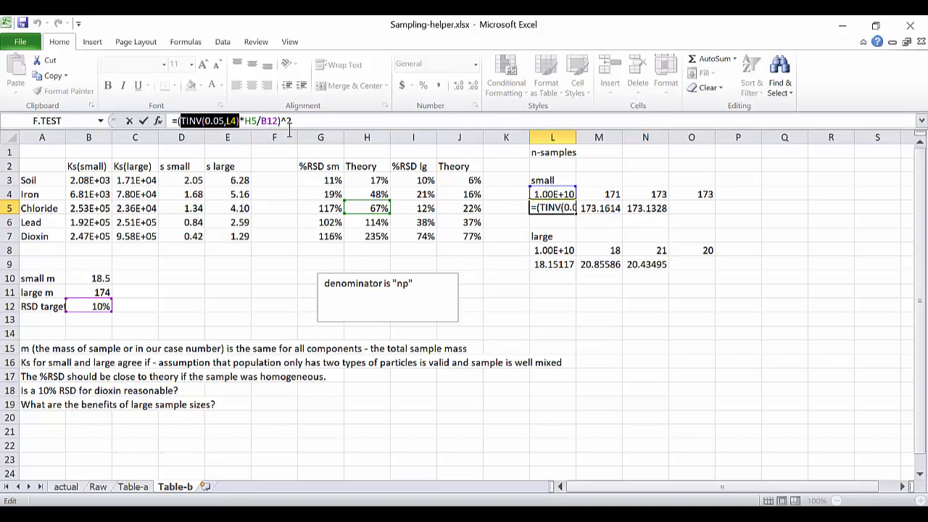
pyautogui.moveTo(181, 121); pyautogui.dragTo(294, 123)
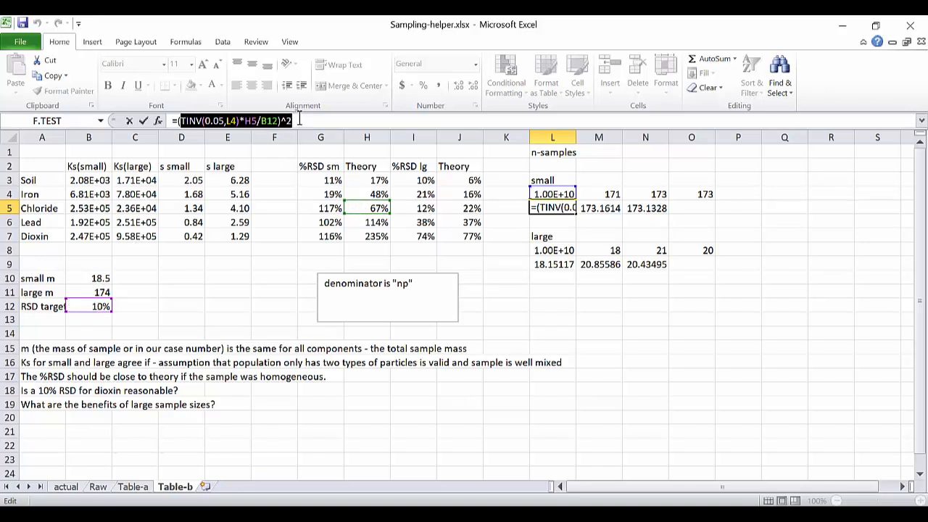
pyautogui.press('Return')
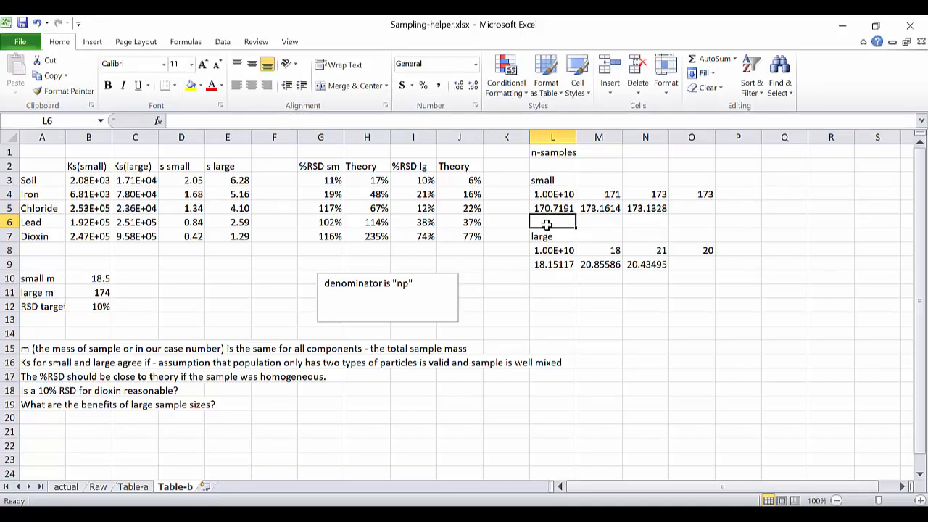
# Inspect the second small-sample iteration: the rounding formula in M4 and the TINV formula in M5.
pyautogui.click(588, 190)
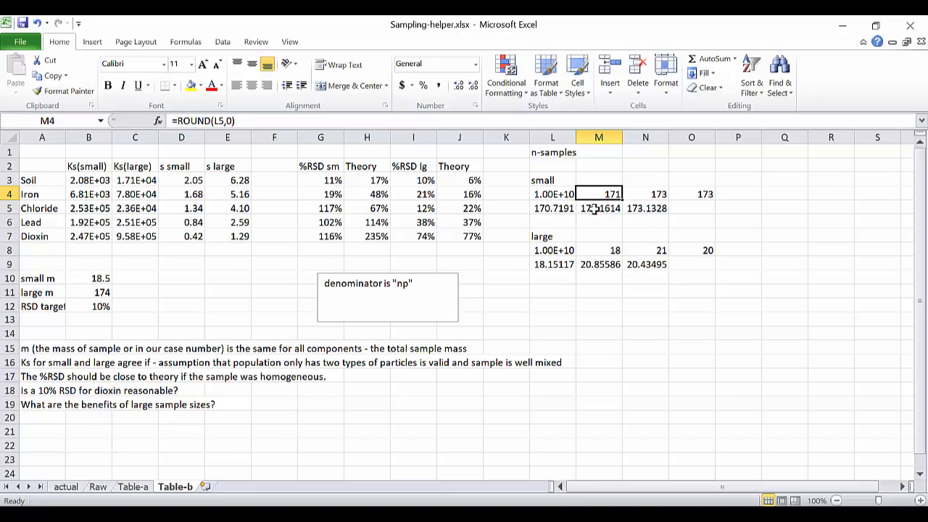
pyautogui.click(594, 209)
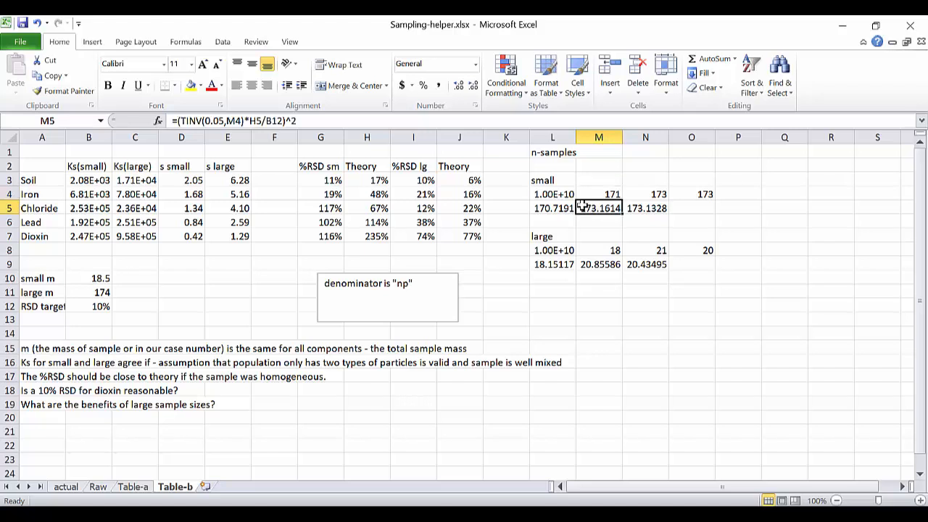
pyautogui.press('F2')
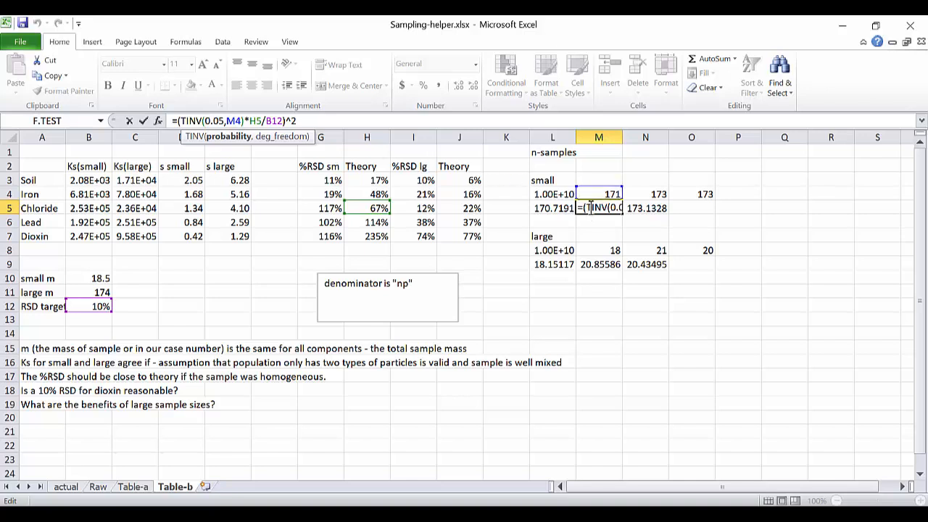
pyautogui.press('Return')
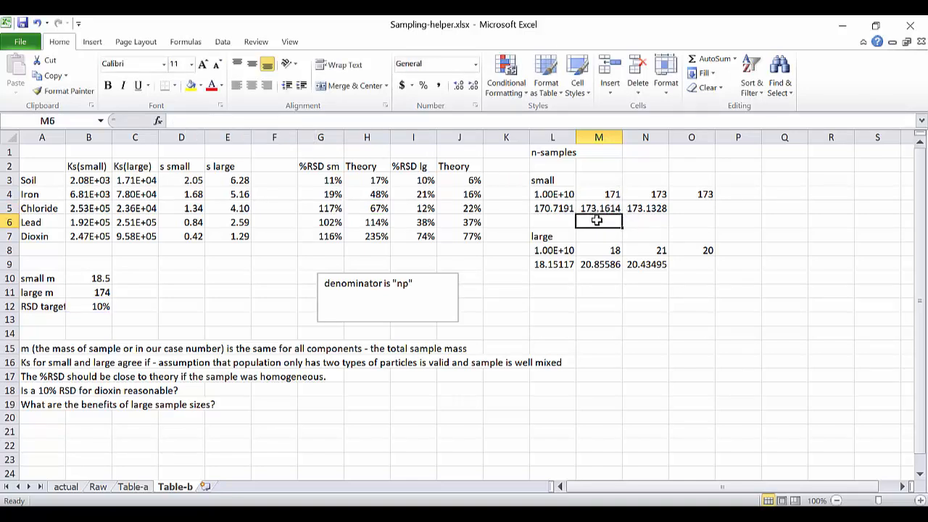
# Check the third small-sample iteration in N4 and N5, the final rounded n in O4, and the Chloride Theory formula in H5.
pyautogui.click(640, 194)
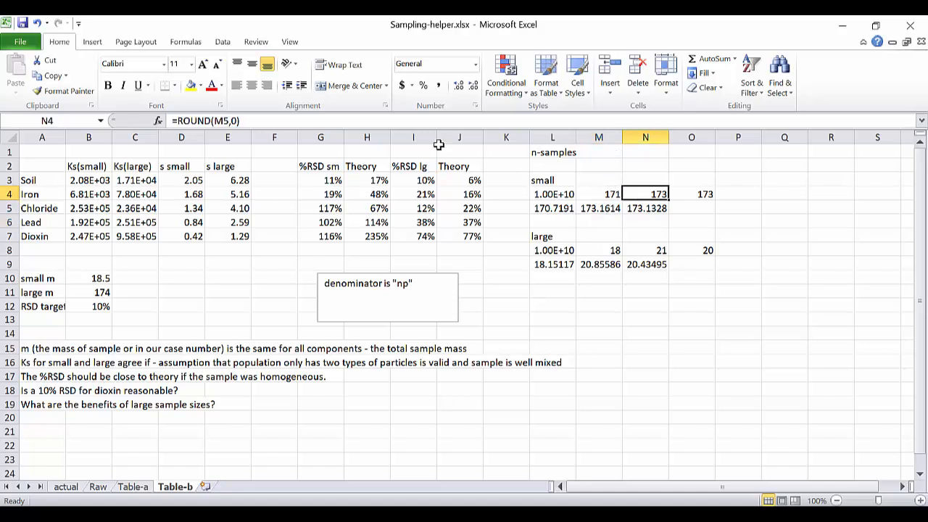
pyautogui.click(652, 208)
pyautogui.click(335, 122)
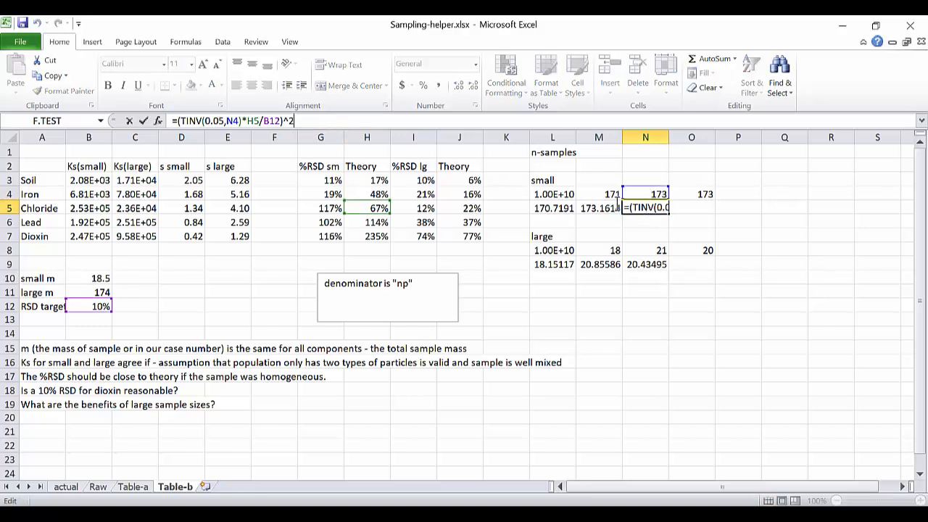
pyautogui.moveTo(179, 121); pyautogui.dragTo(245, 121)
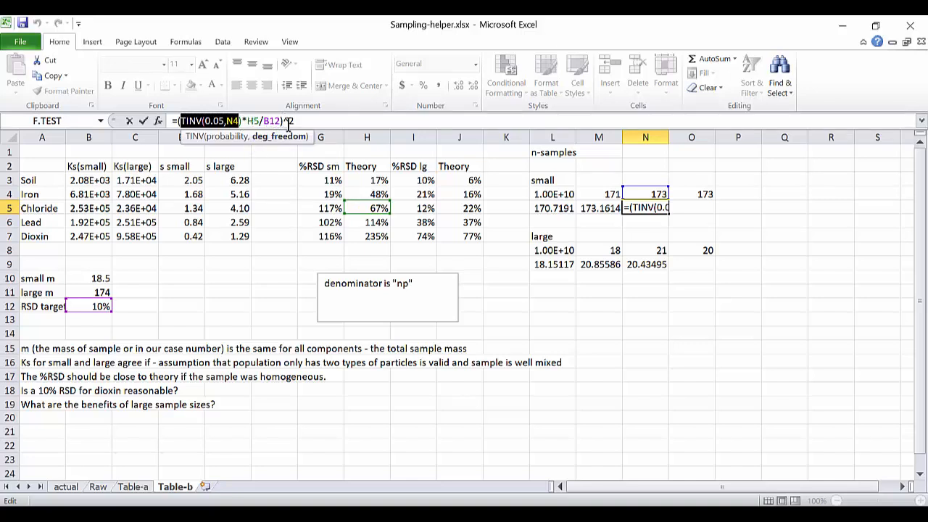
pyautogui.click(632, 208)
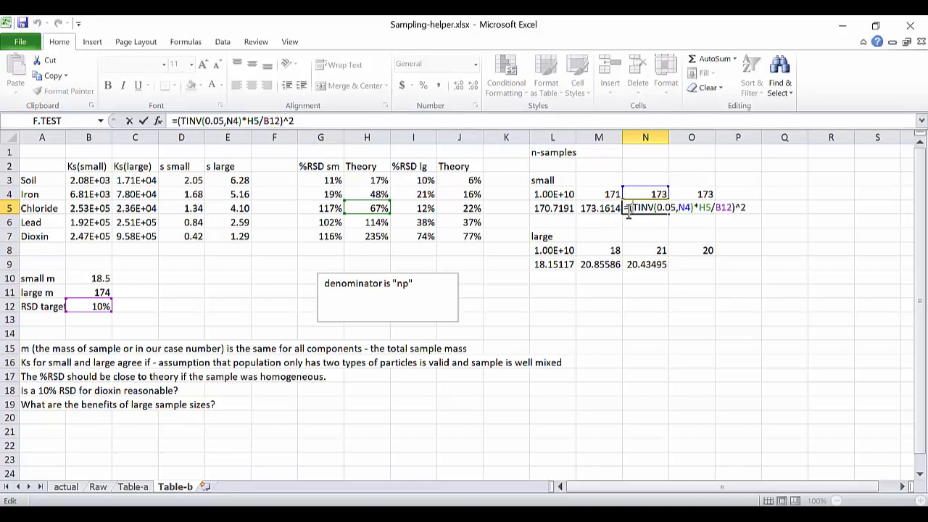
pyautogui.press('Return')
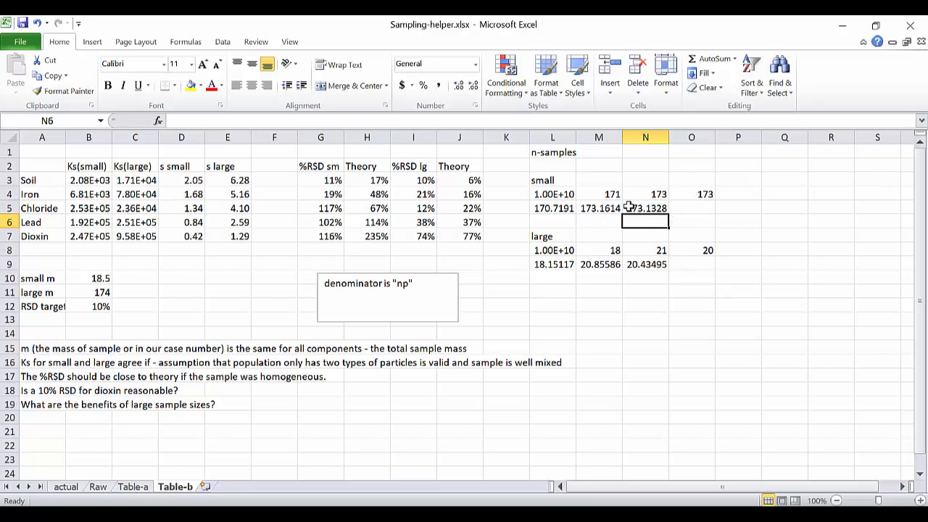
pyautogui.click(701, 191)
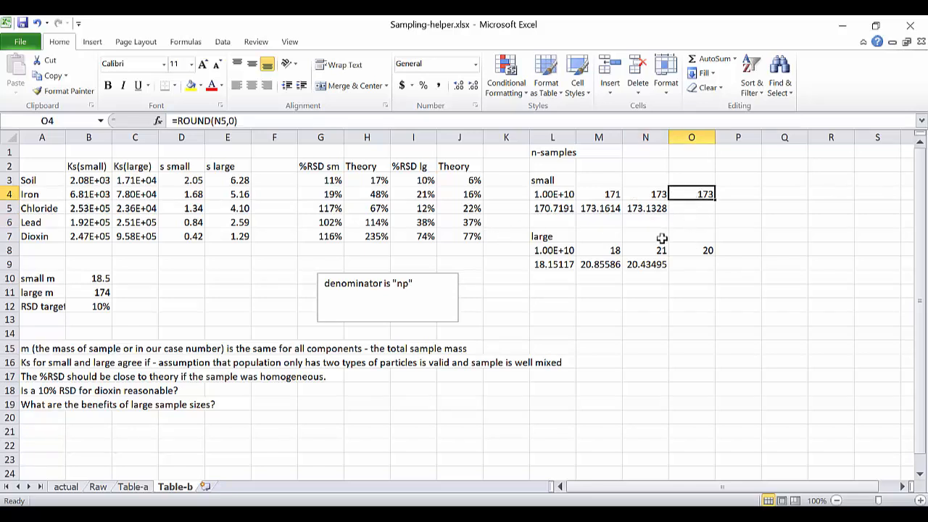
pyautogui.click(368, 208)
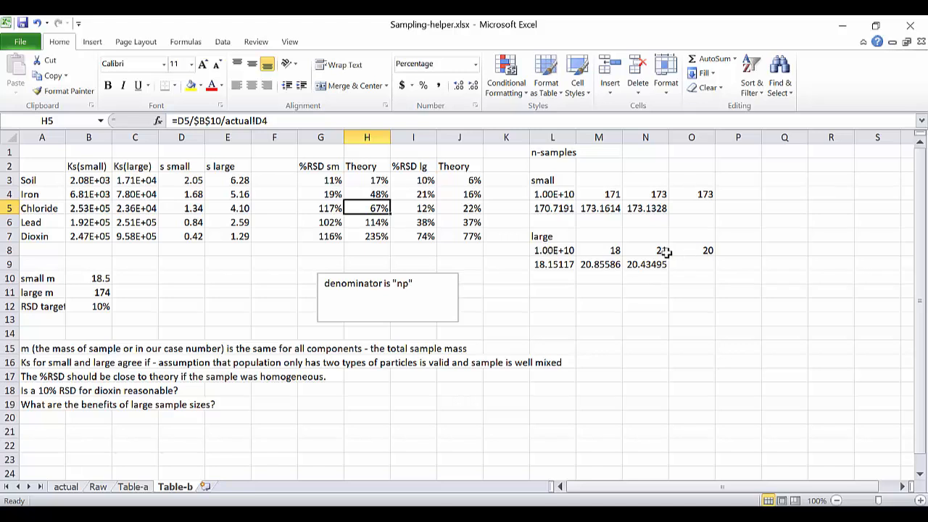
# Examine the large-sample n calculation: the starting degrees of freedom in L8 and the TINV formula with its referenced cells in L9.
pyautogui.click(557, 250)
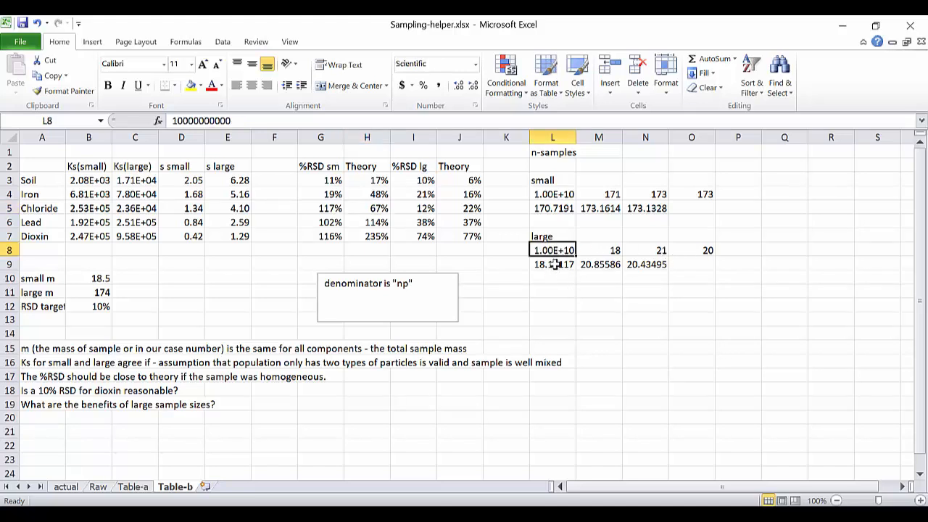
pyautogui.click(554, 264)
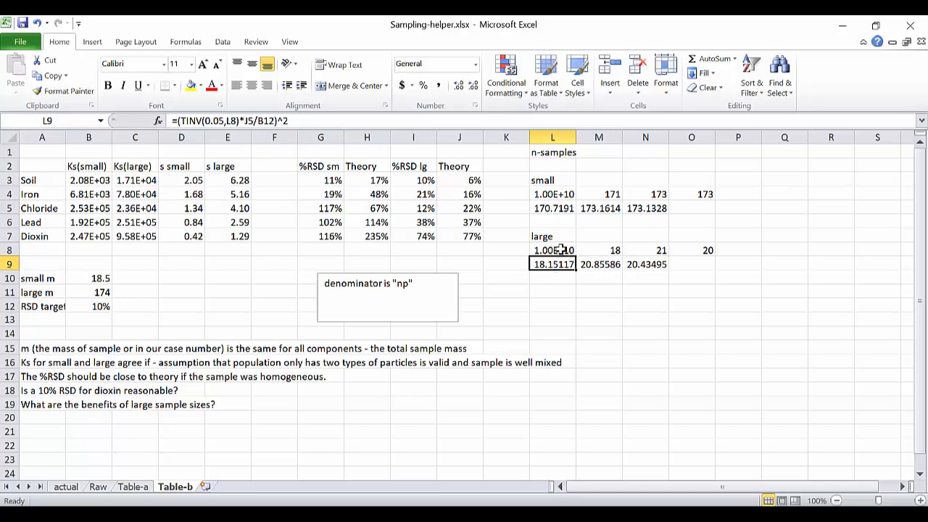
pyautogui.click(305, 120)
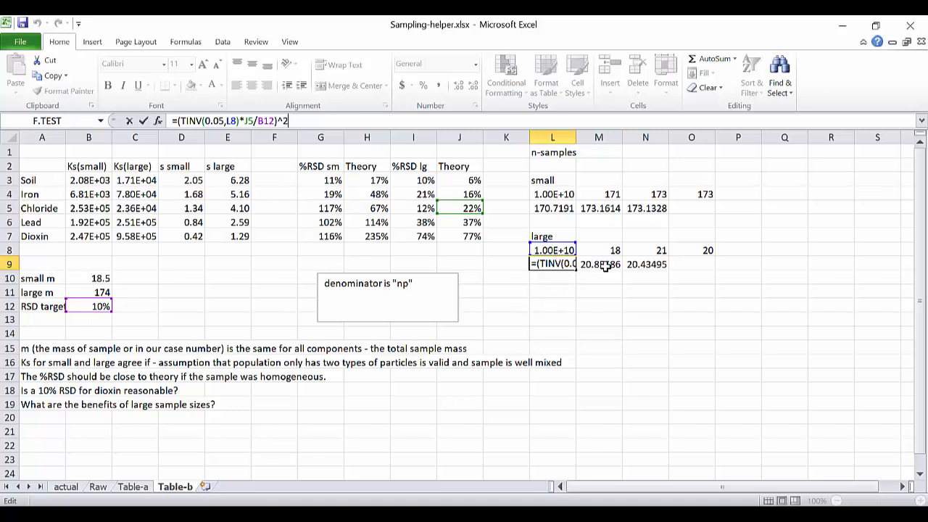
pyautogui.hotkey('ctrl', 'Return')
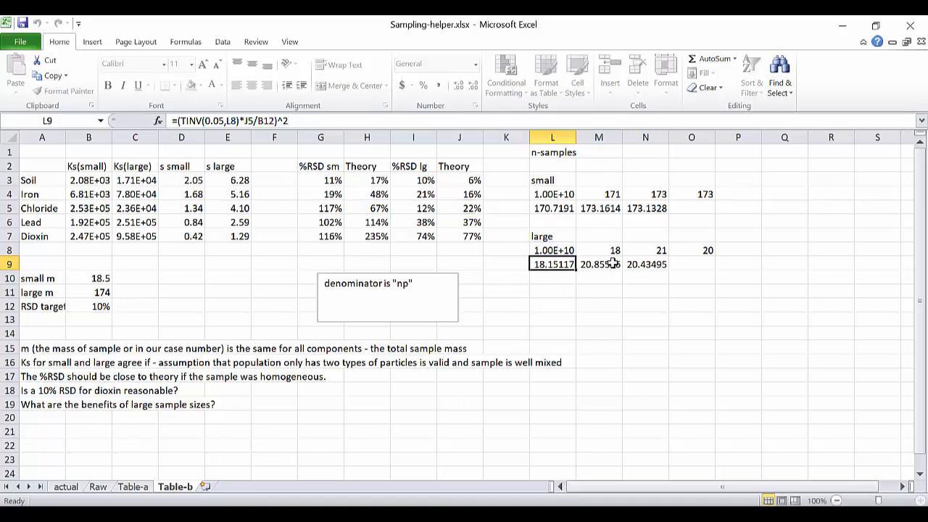
# Compare the rounded n results for large samples in O8 and small samples in O4, and highlight the questions in A18:A19.
pyautogui.click(684, 249)
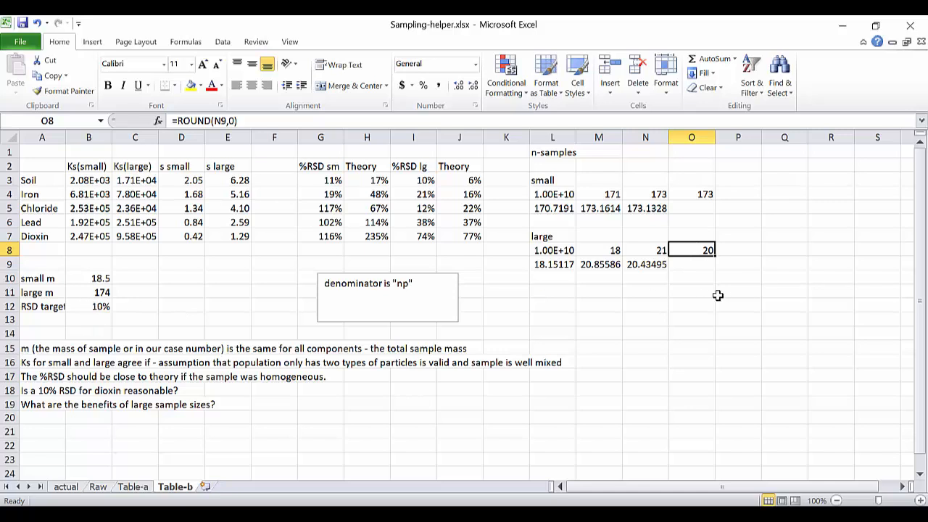
pyautogui.click(728, 266)
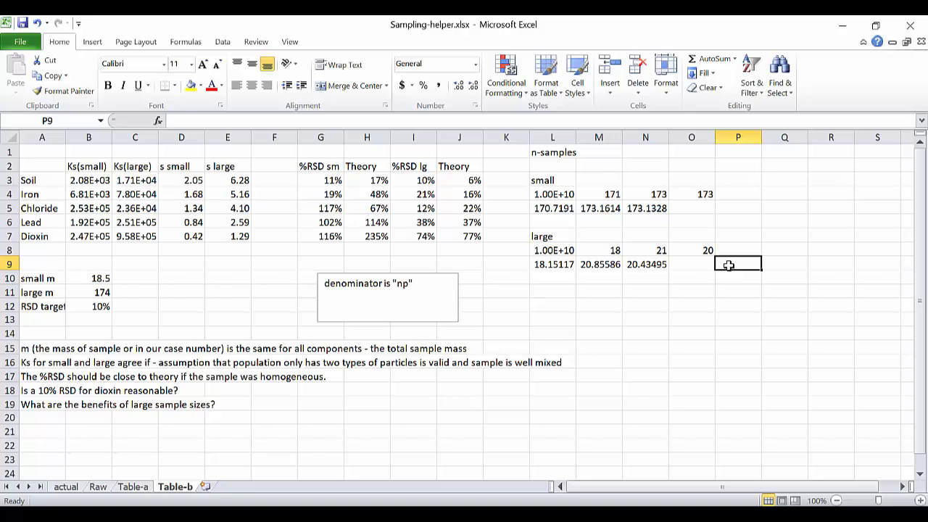
pyautogui.click(693, 194)
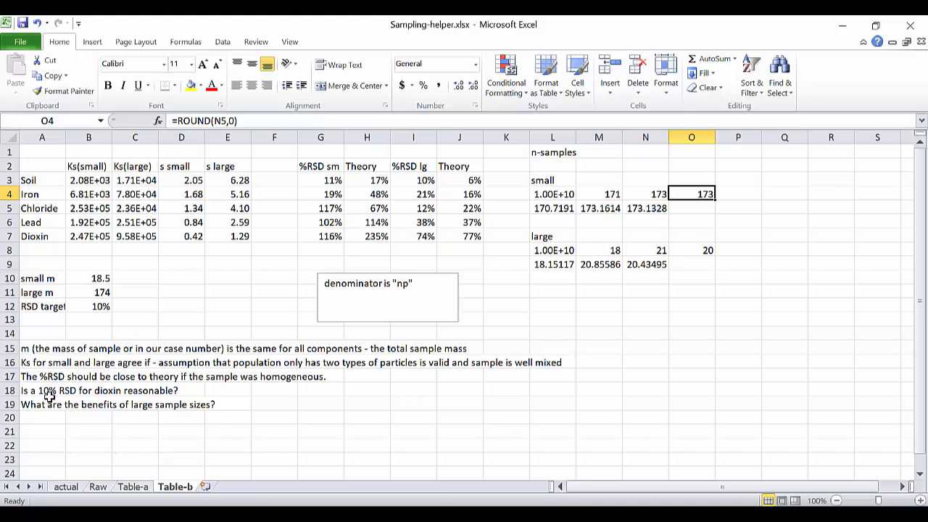
pyautogui.moveTo(22, 390); pyautogui.dragTo(38, 405)
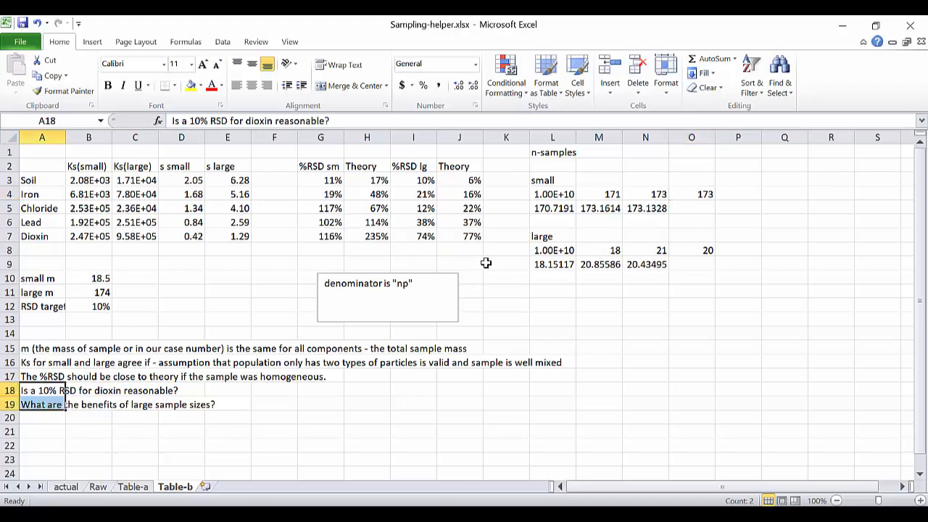